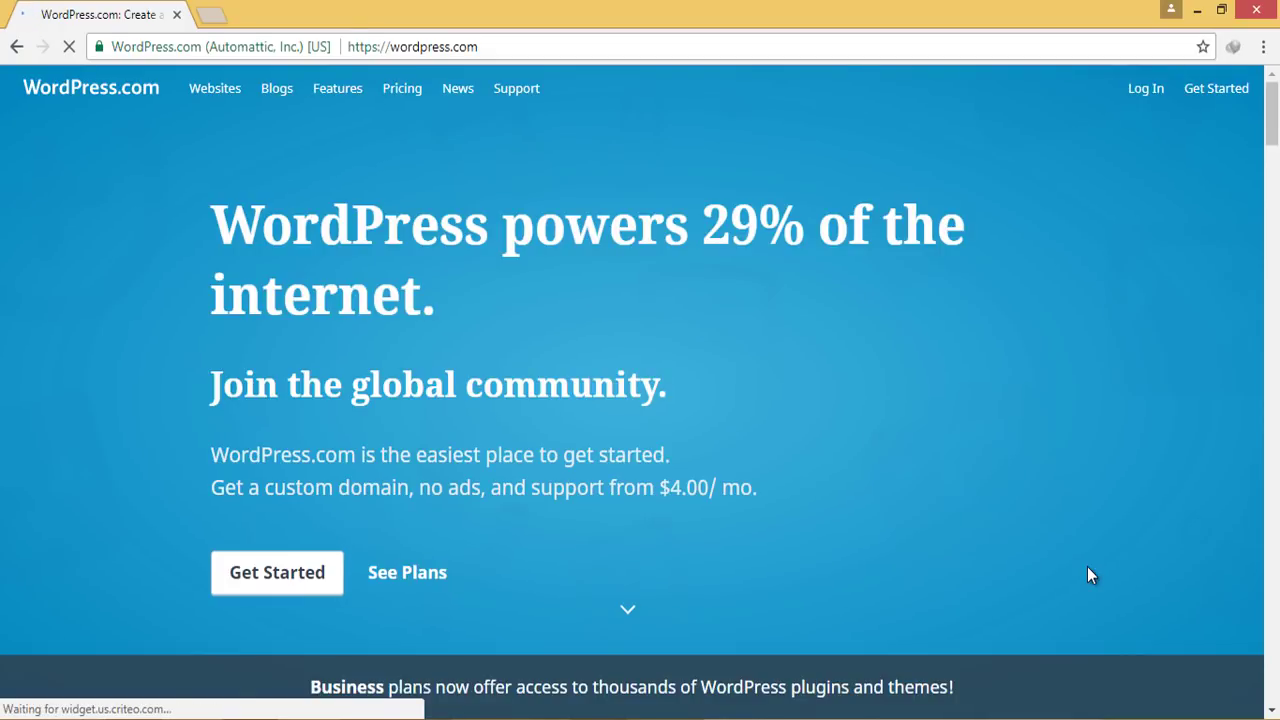
Start a new site and enter the owner's name plus 'Home' as the site name
left_click(1206, 96)
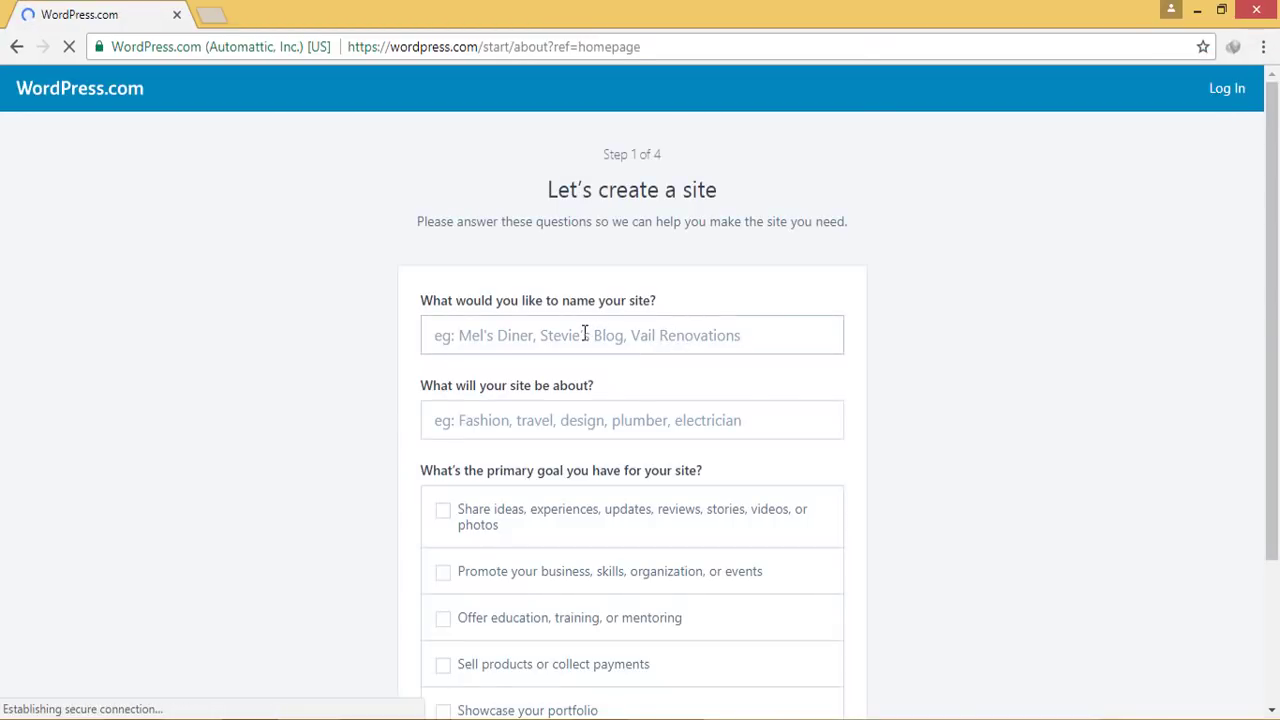
scroll(585, 336, "down", 1)
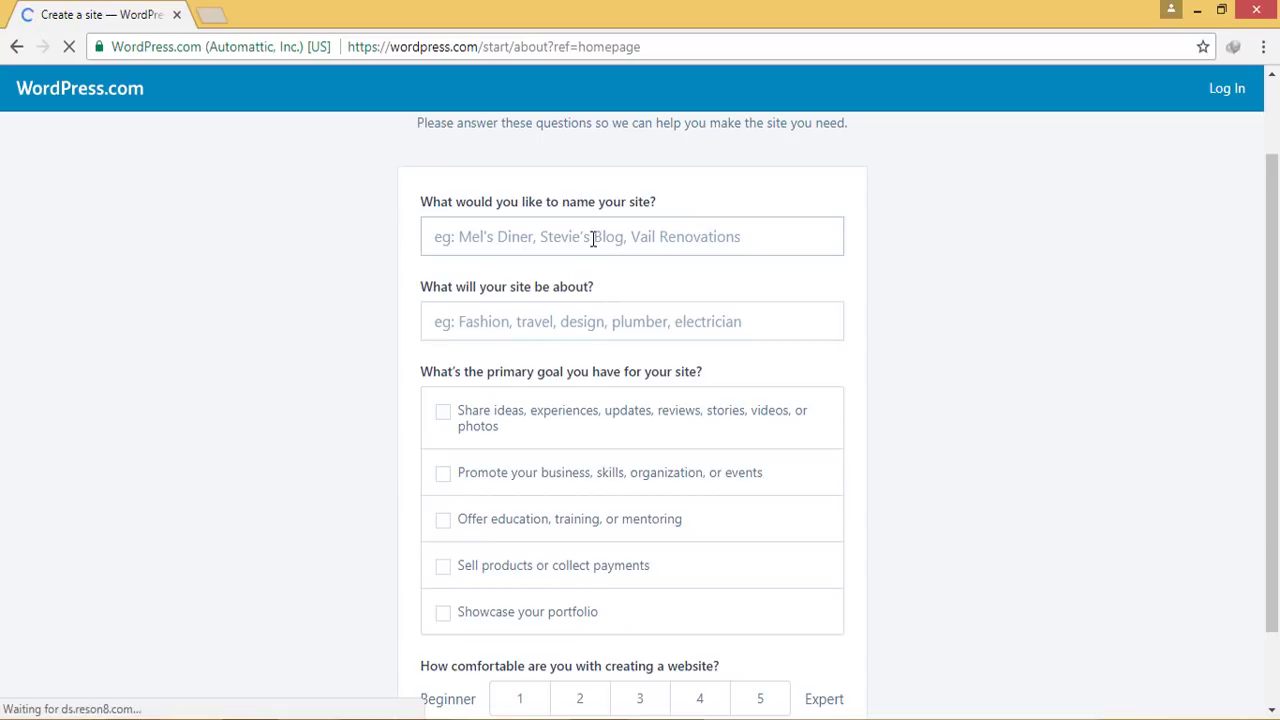
left_click(593, 240)
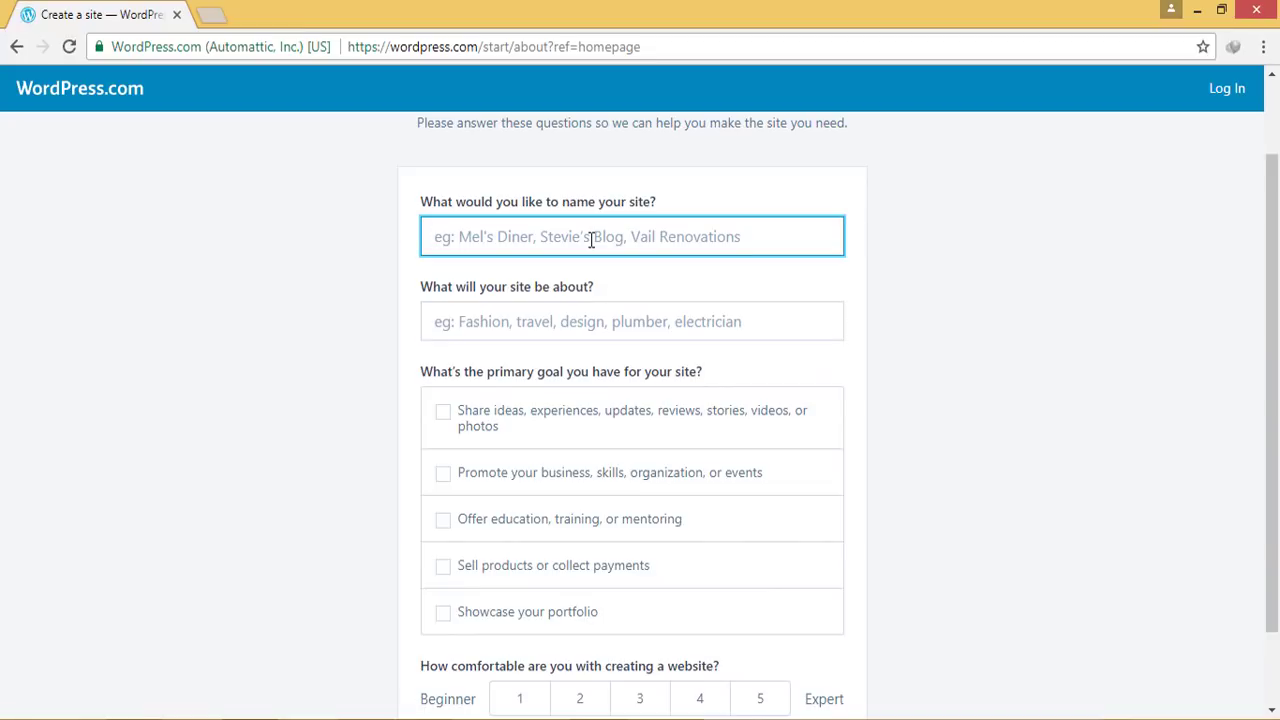
left_click(541, 213)
left_click(543, 234)
type("Abdul Kader's Home")
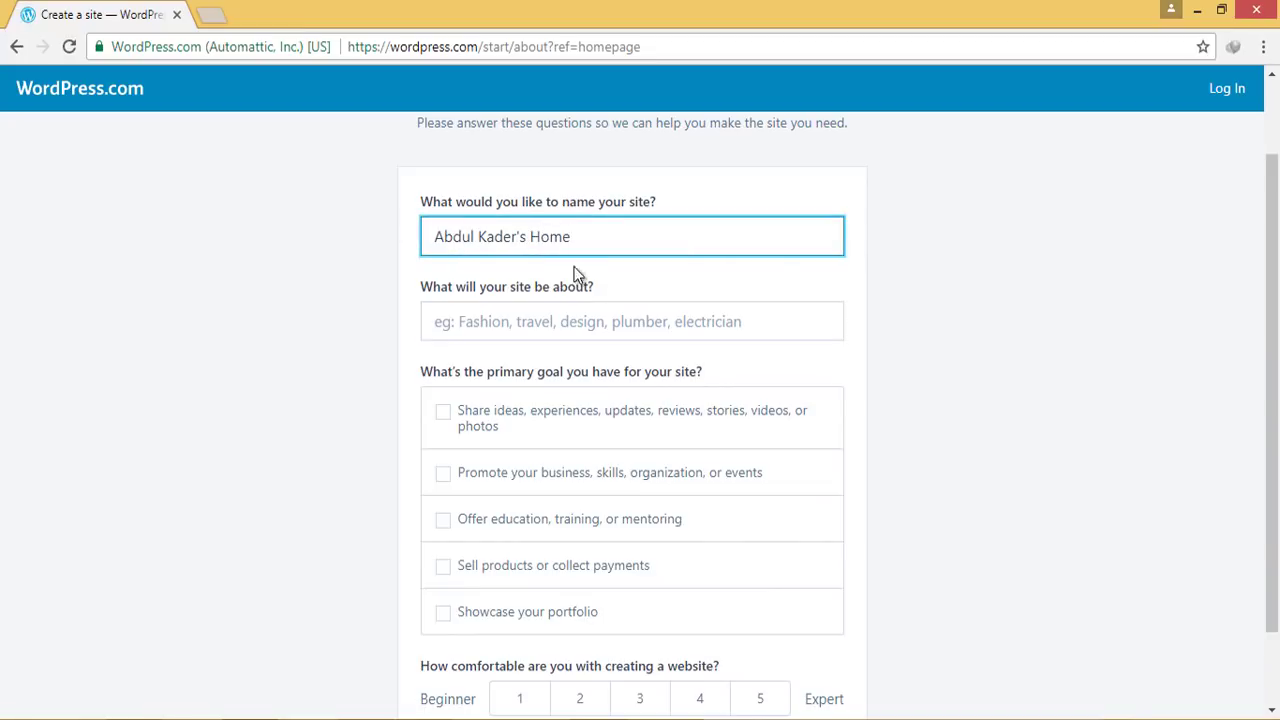
Choose the Personal blog topic, the sharing-ideas goal and comfort level 1, then continue
left_click(551, 320)
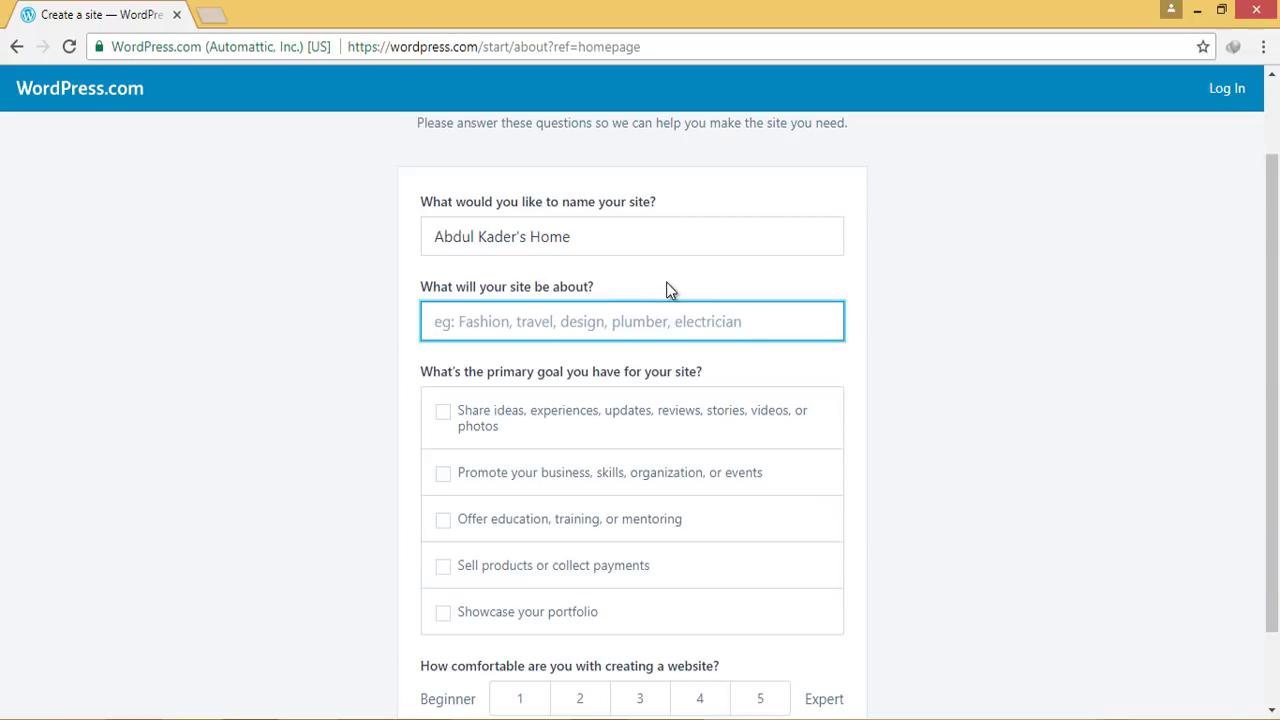
type("Personal")
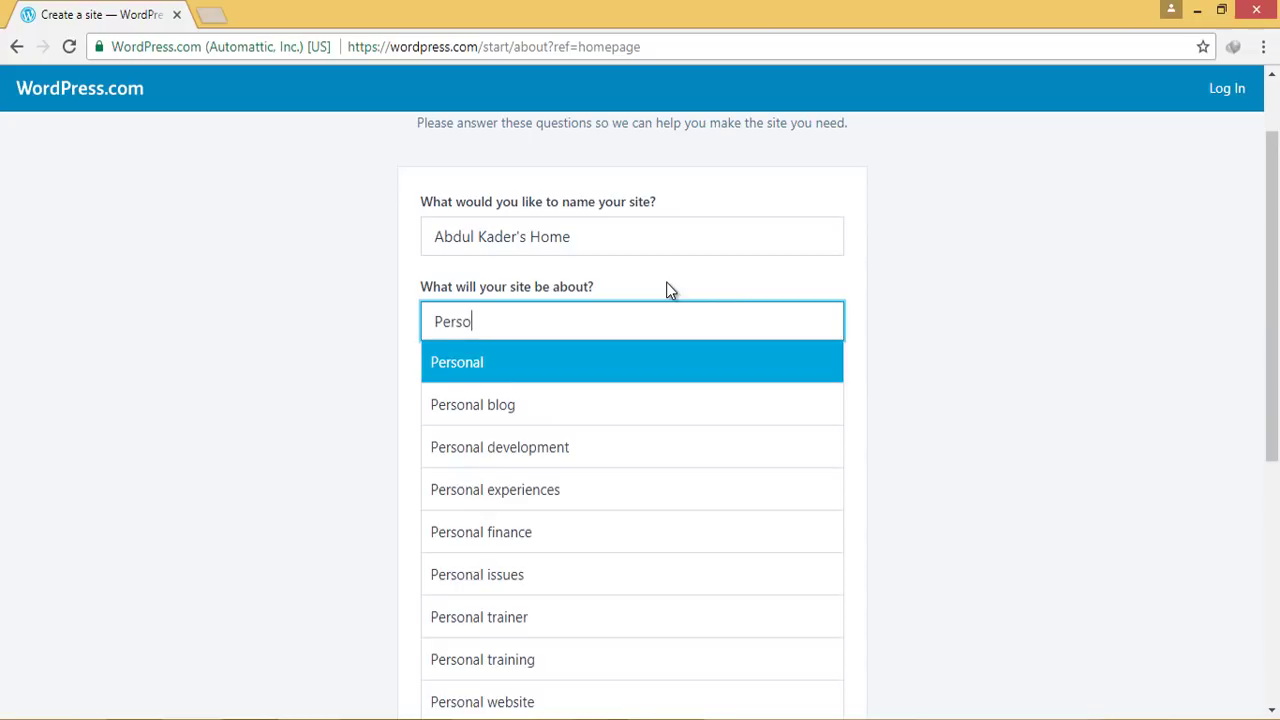
left_click(515, 405)
scroll(386, 414, "down", 2)
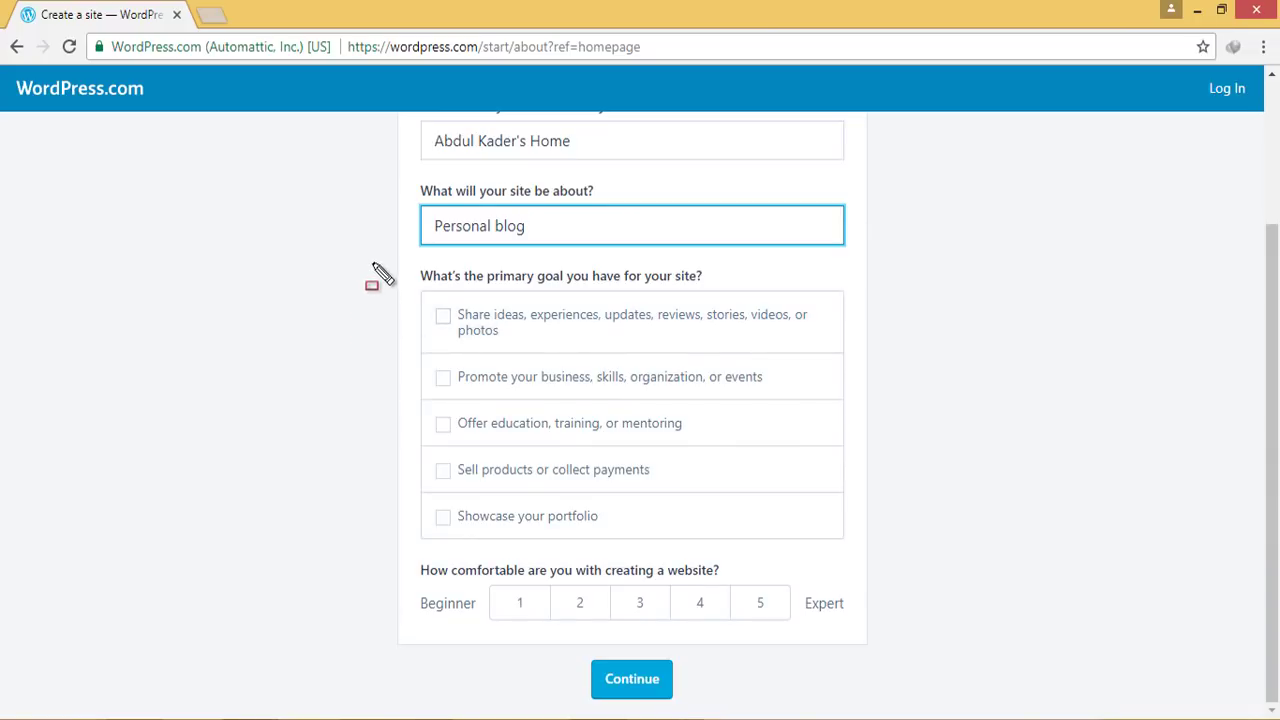
mouse_move(370, 252)
left_mouse_down()
mouse_move(745, 482)
mouse_move(935, 546)
left_mouse_up()
key("Escape")
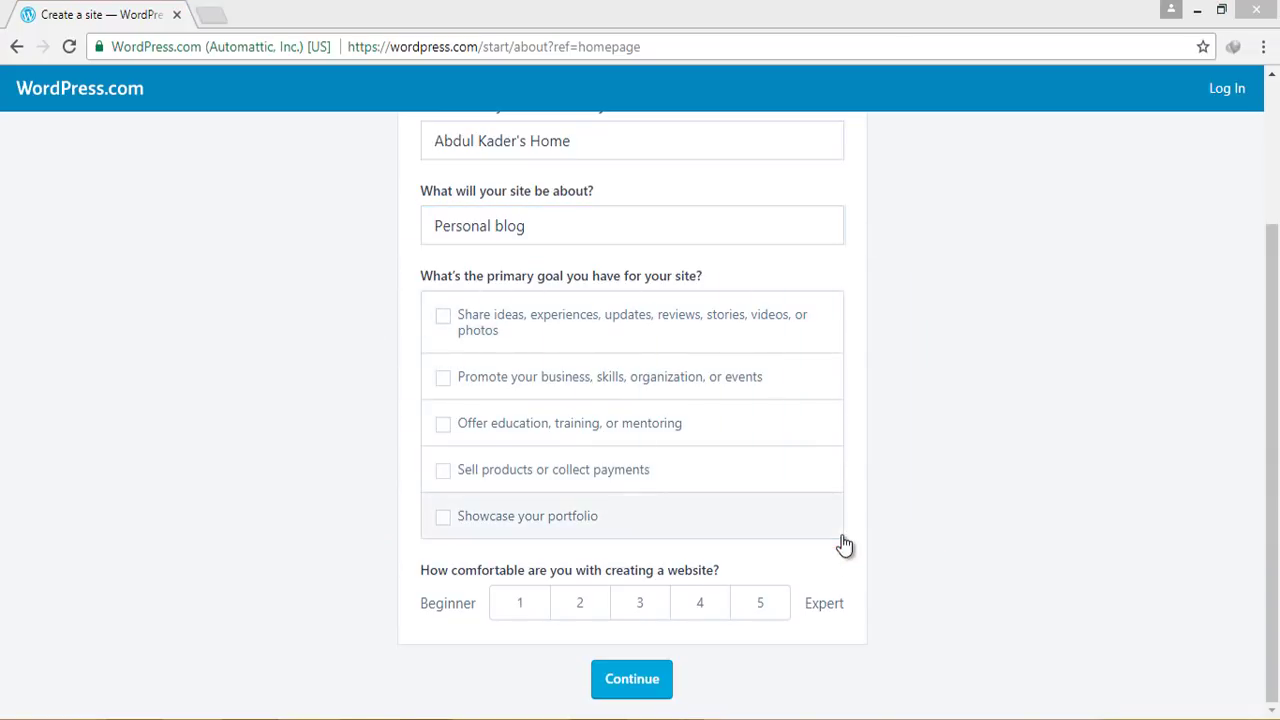
left_click(443, 318)
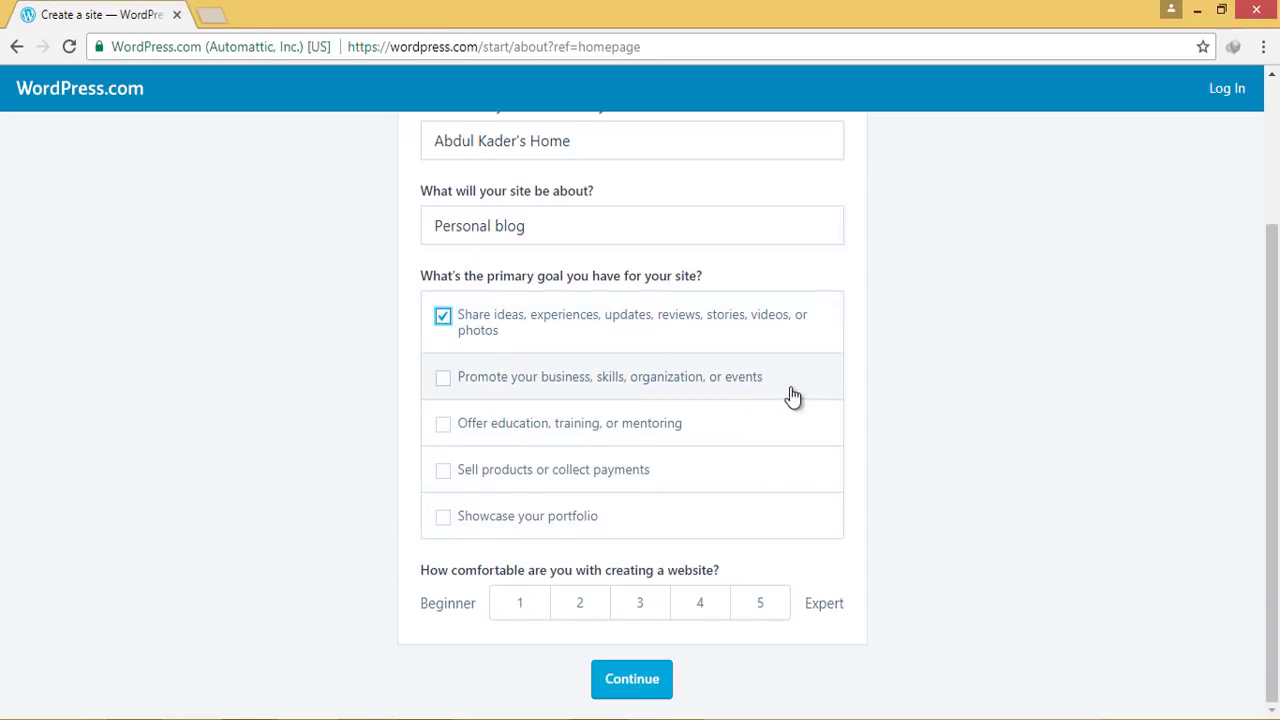
left_click(518, 604)
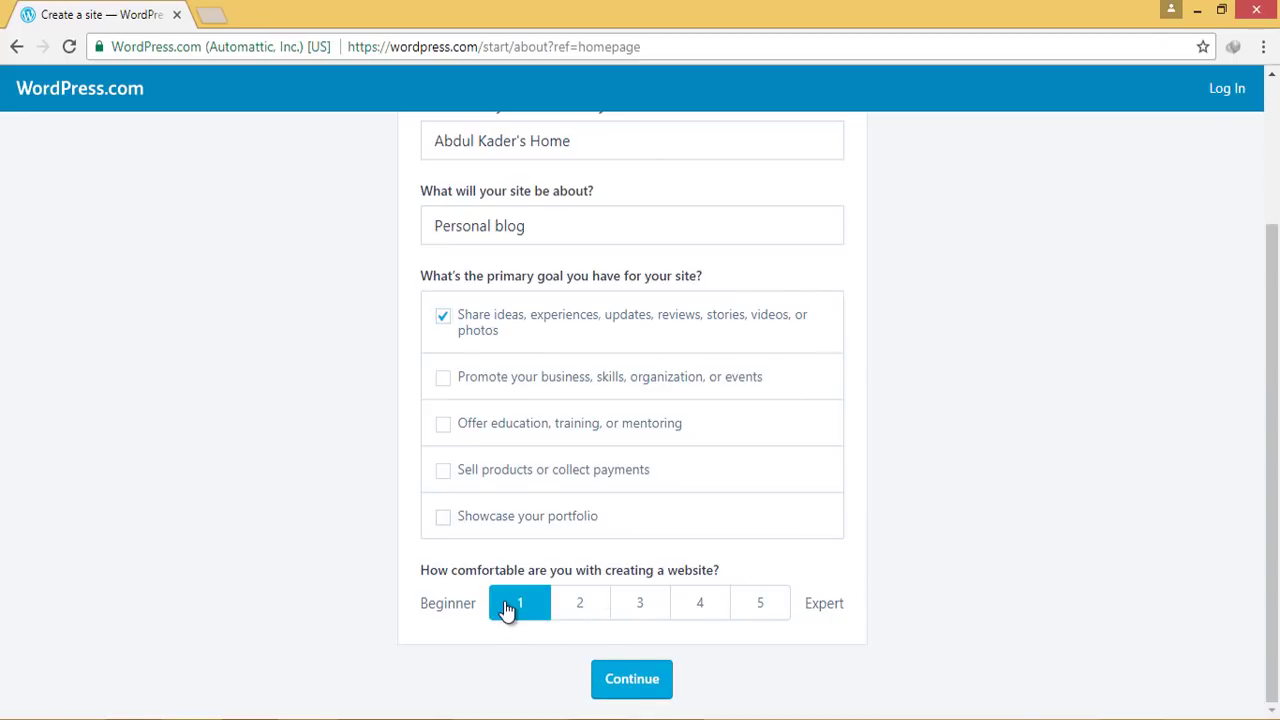
left_click(651, 690)
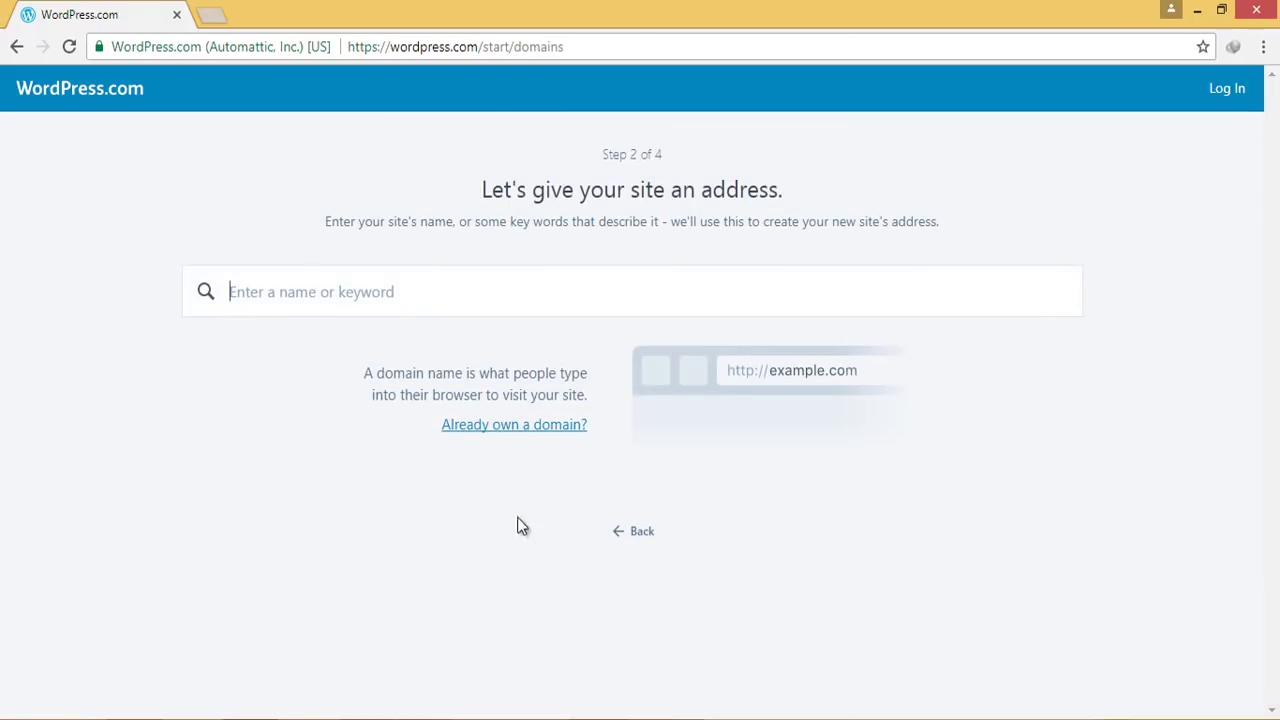
Search 'myfirstsitewithkd' and select the free myfirstsitewithkd.wordpress.com address
mouse_move(170, 240)
left_mouse_down()
mouse_move(606, 363)
mouse_move(1100, 340)
left_mouse_up()
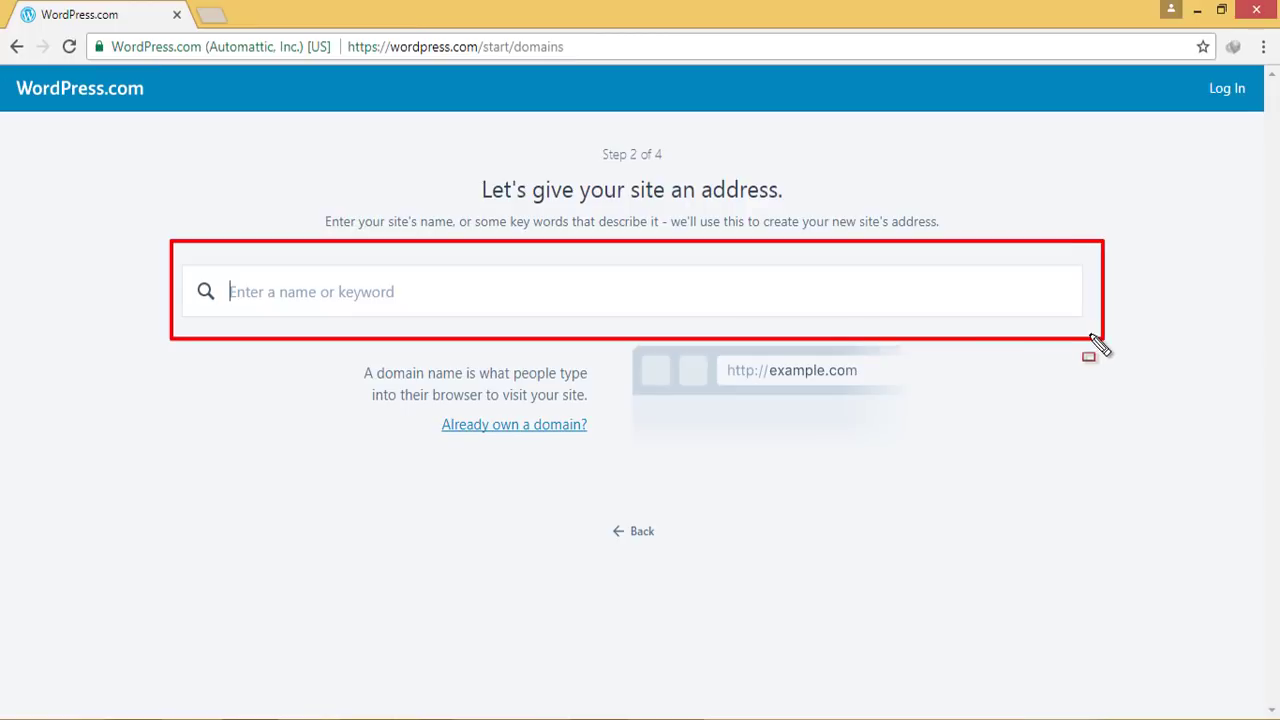
key("Escape")
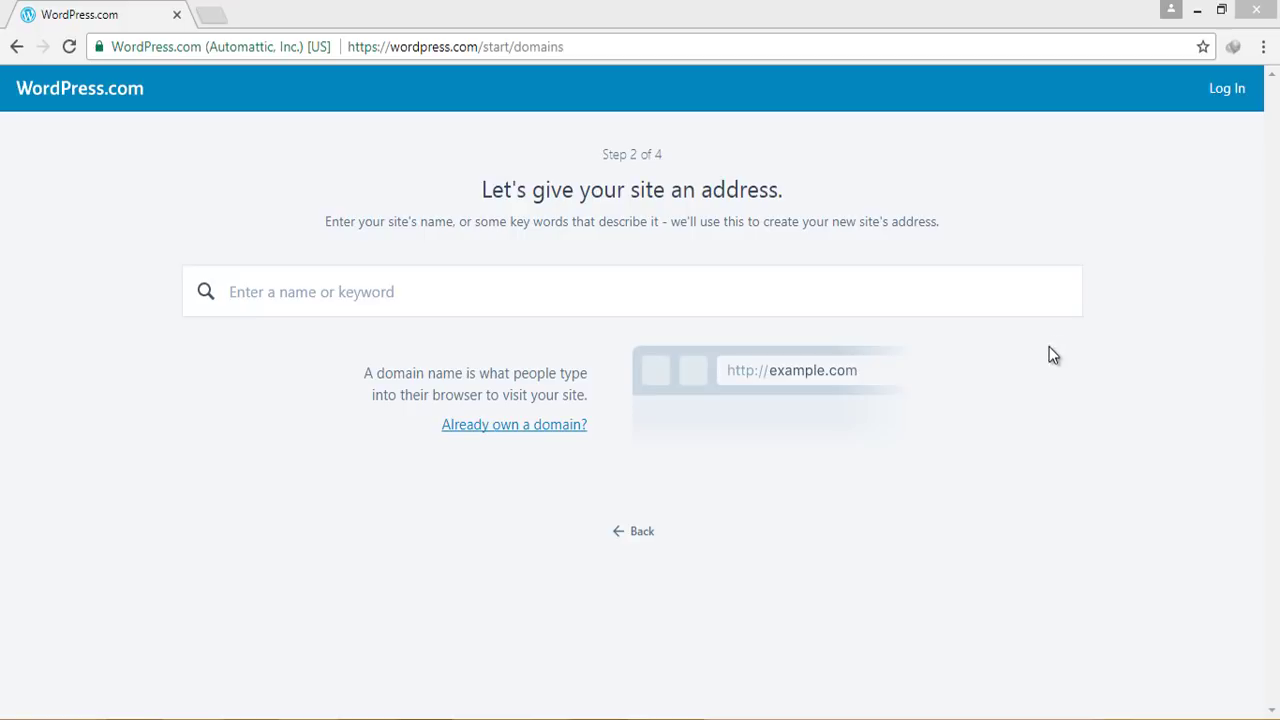
left_click(782, 301)
type("myfirstsitewithkd")
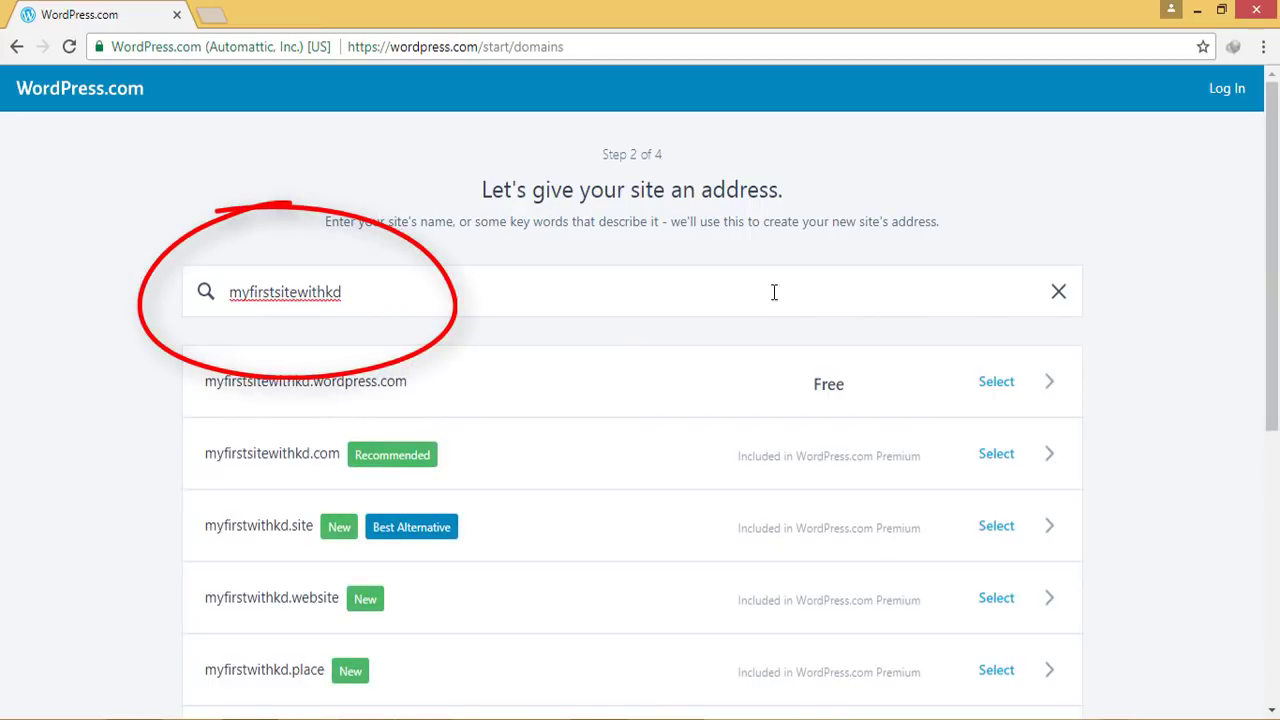
mouse_move(140, 338)
left_mouse_down()
mouse_move(380, 520)
mouse_move(1170, 648)
left_mouse_up()
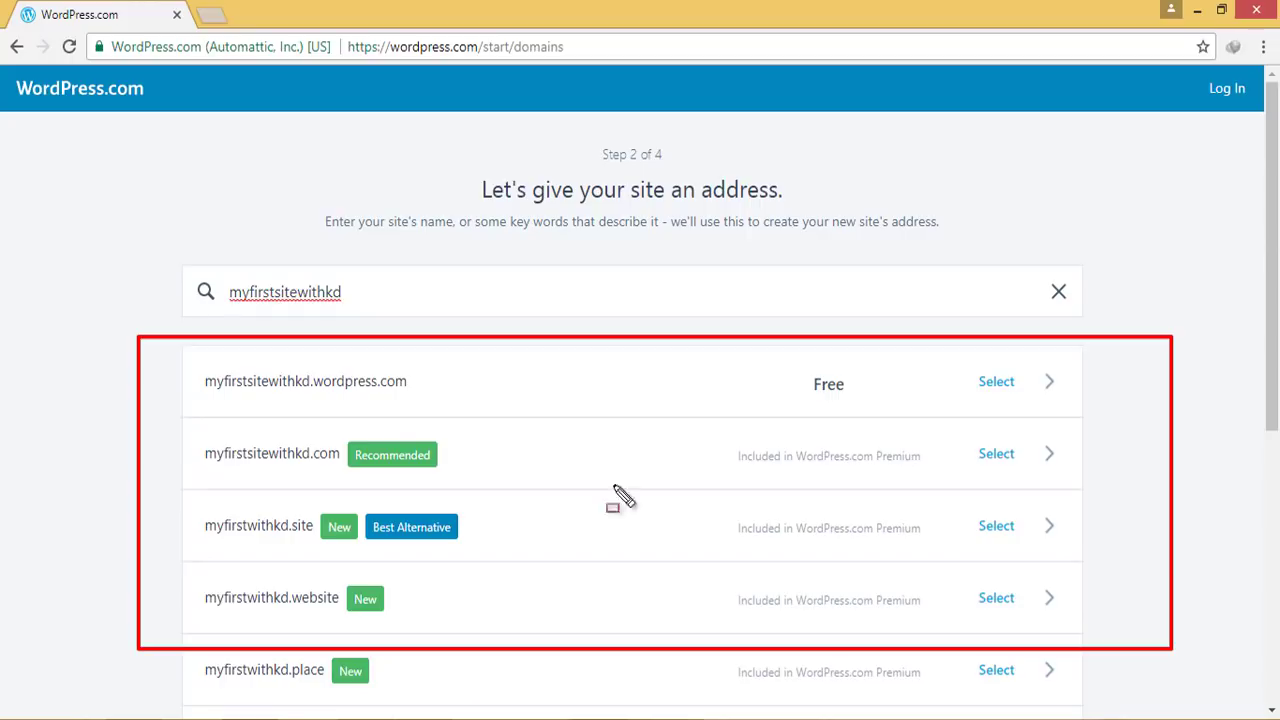
left_click_drag(183, 357, 1217, 431)
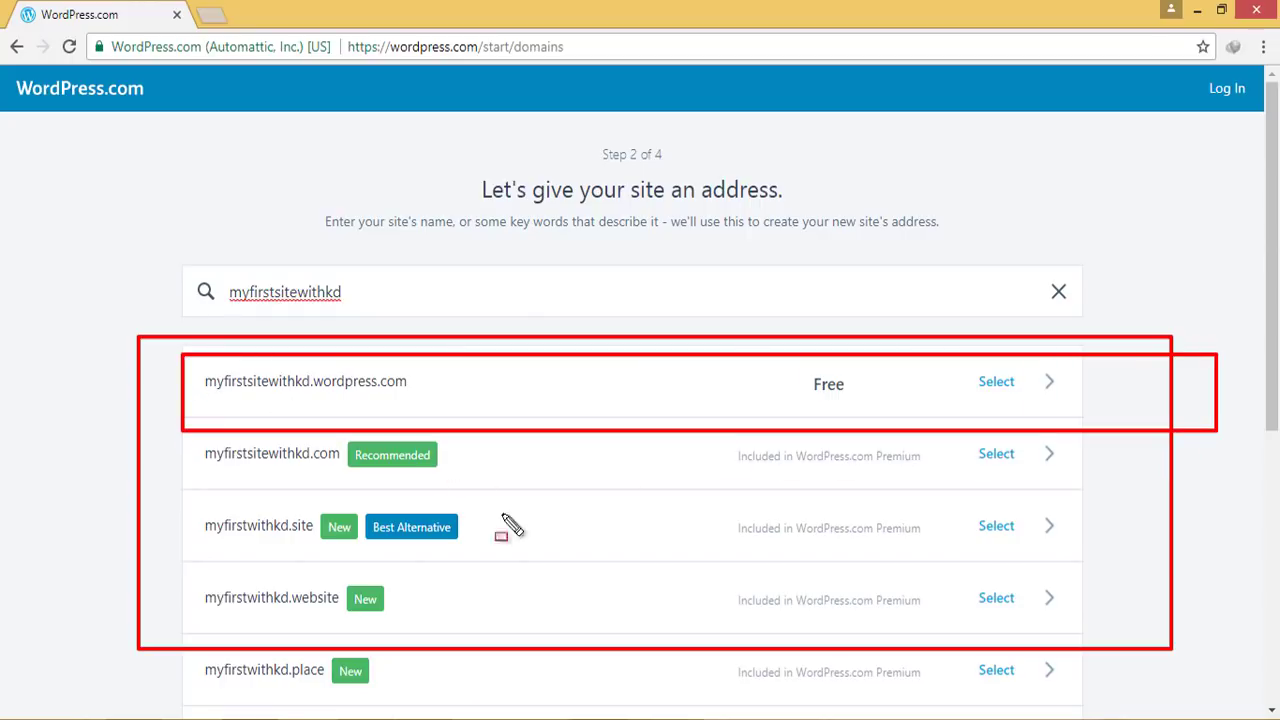
left_click_drag(148, 442, 1148, 645)
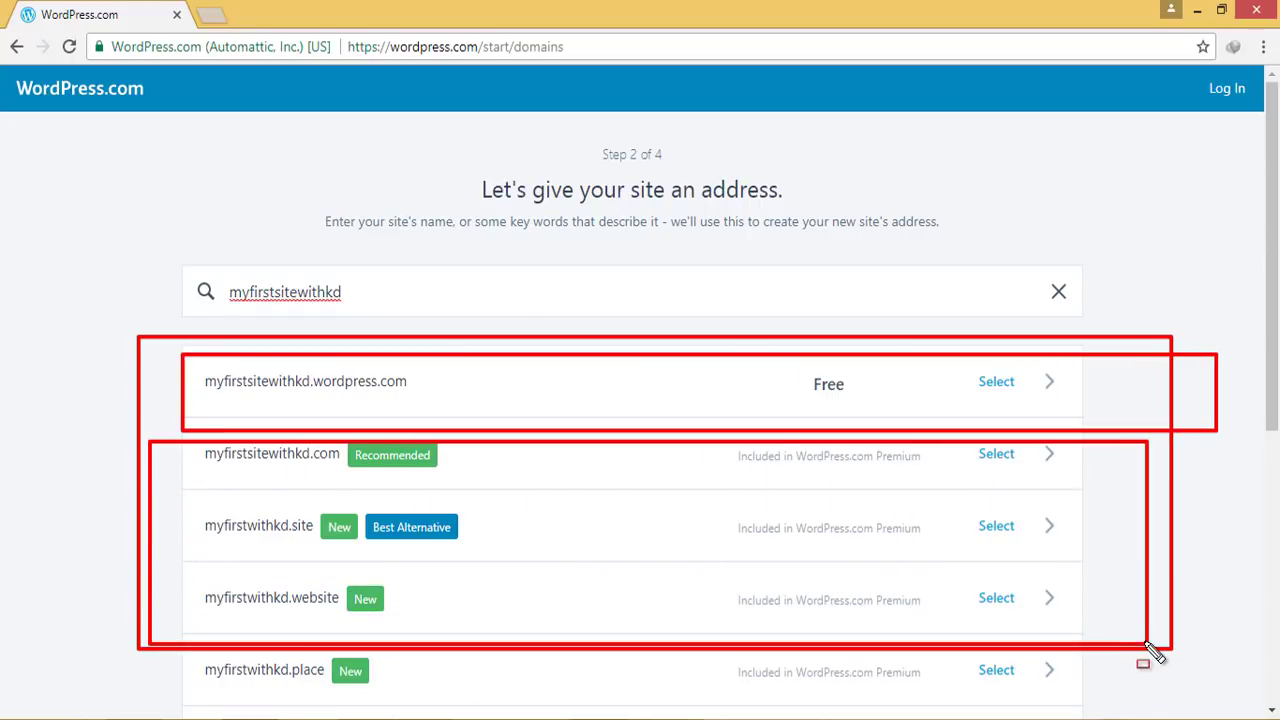
key("Escape")
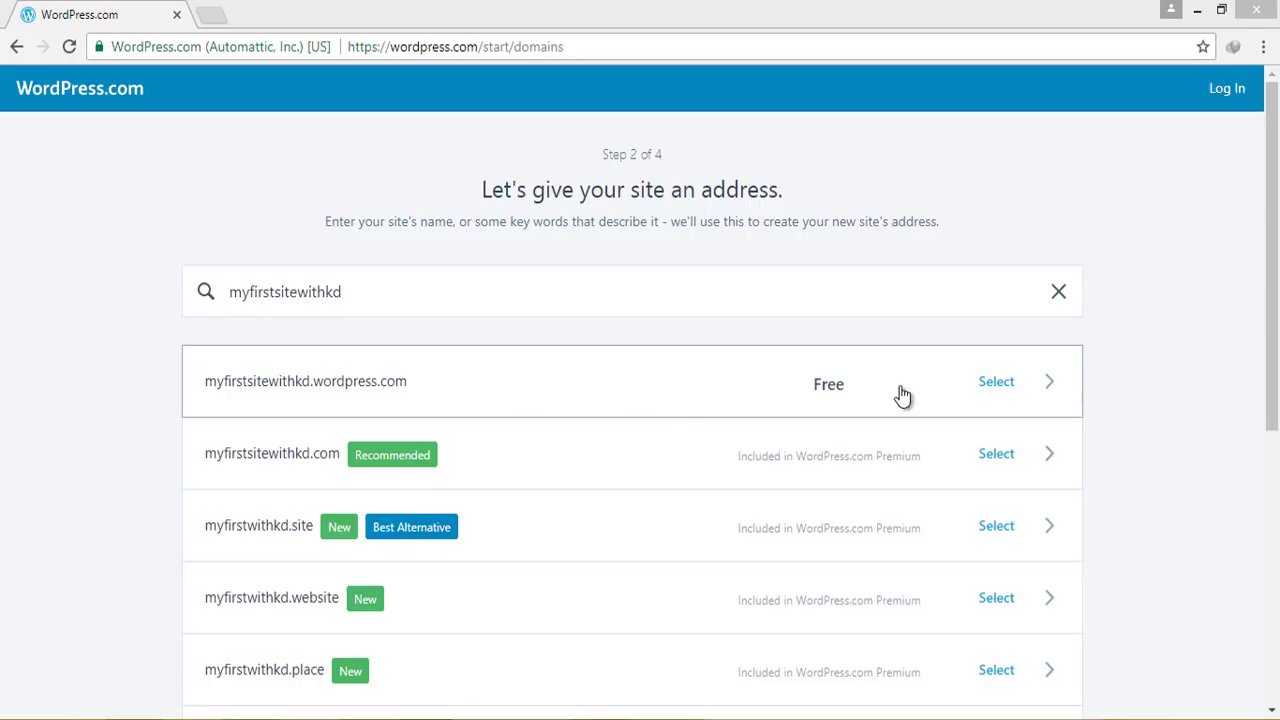
left_click(1020, 389)
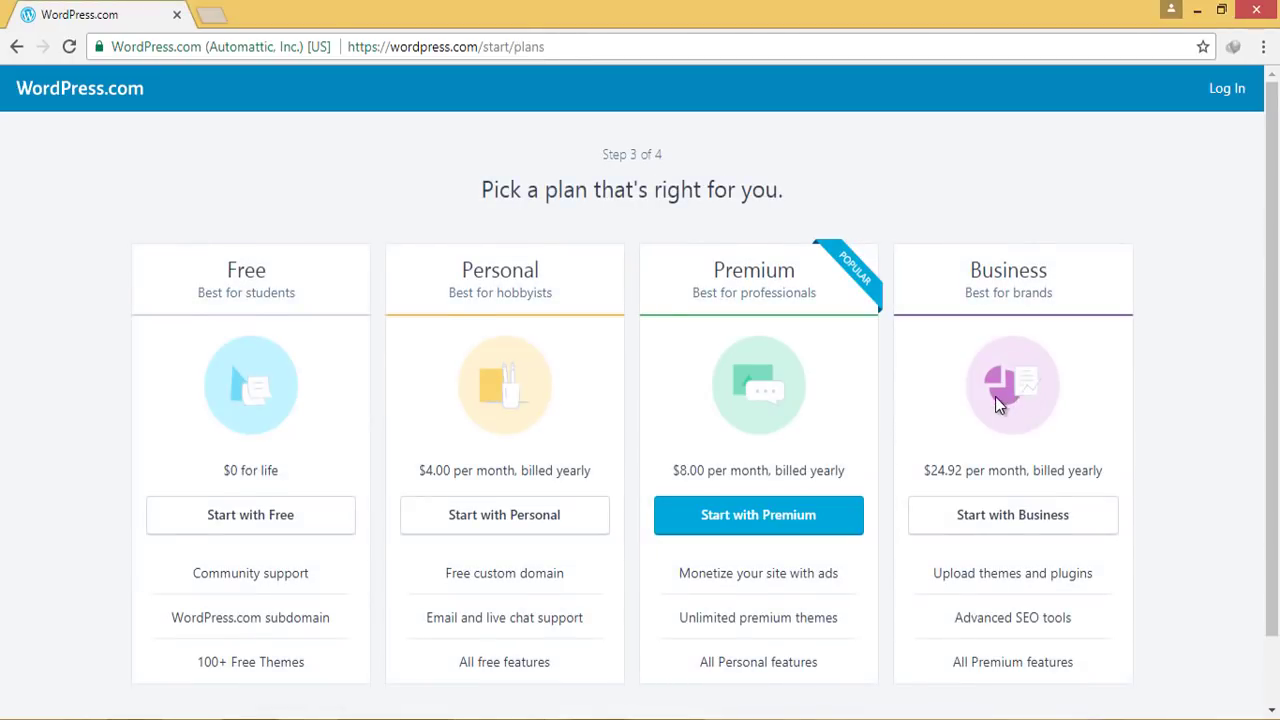
Compare the plans and pick the Free plan
scroll(995, 398, "down", 1)
scroll(275, 302, "up", 1)
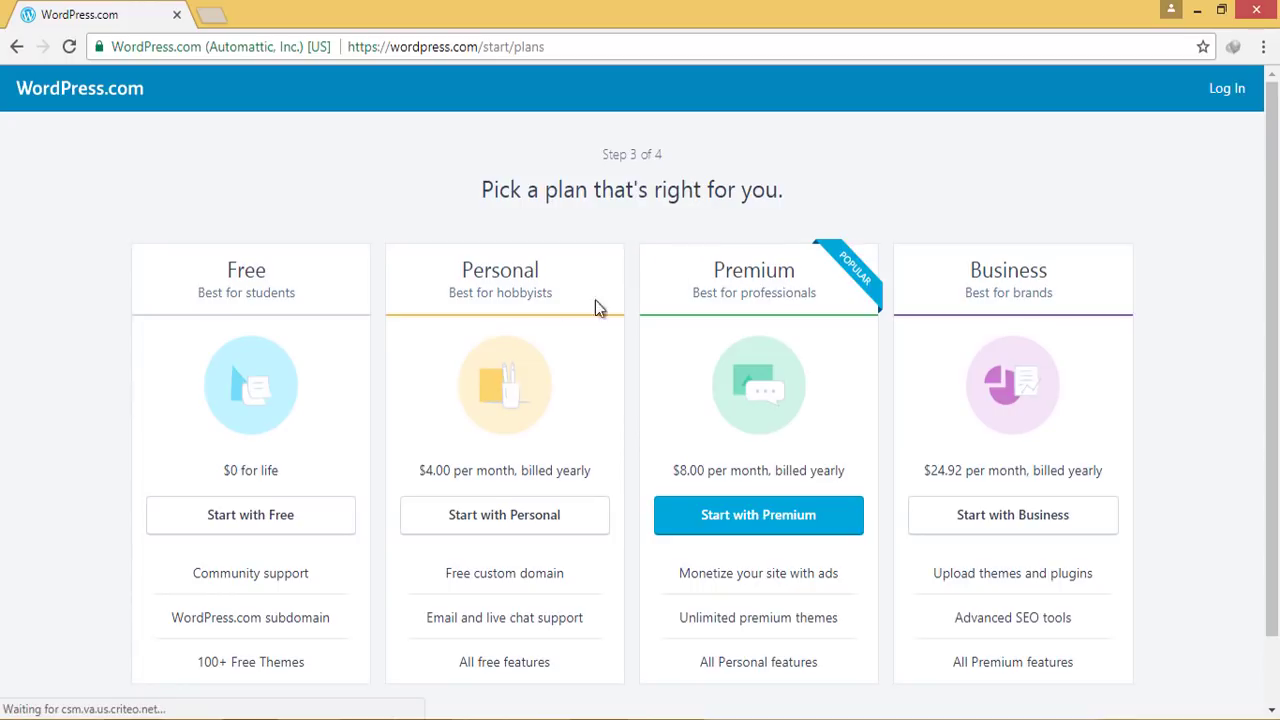
scroll(243, 540, "down", 1)
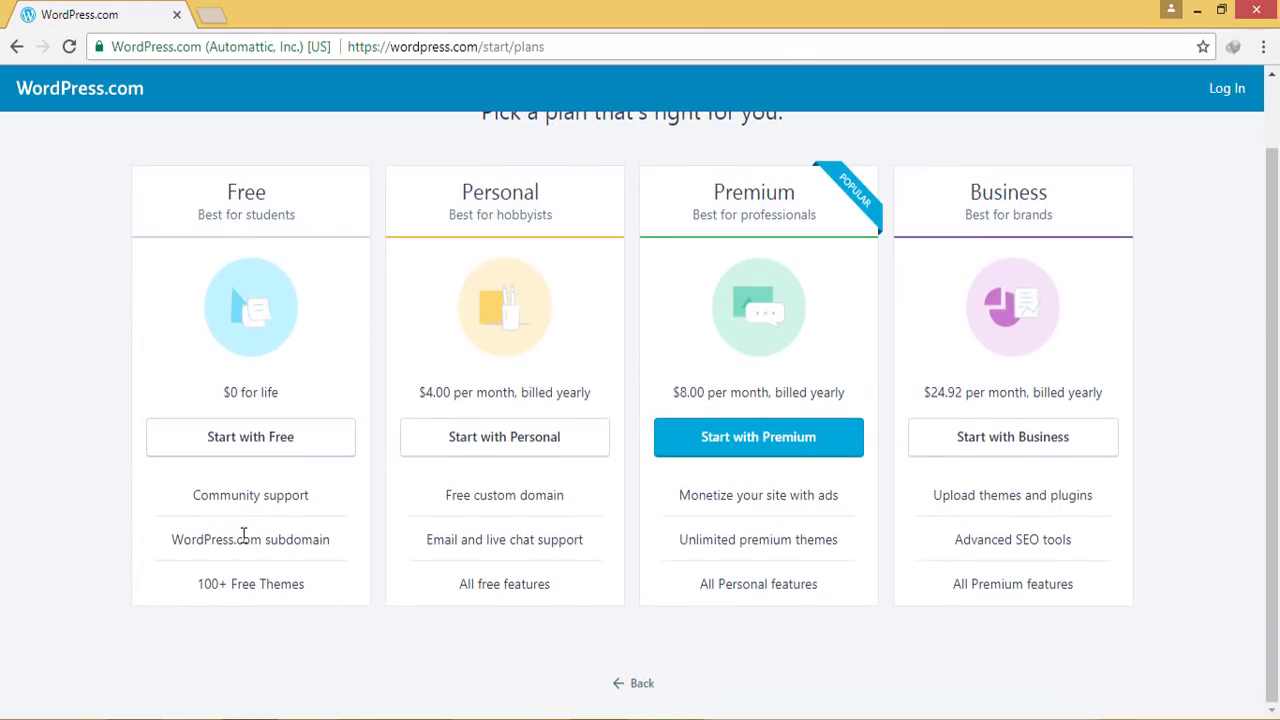
left_click(248, 440)
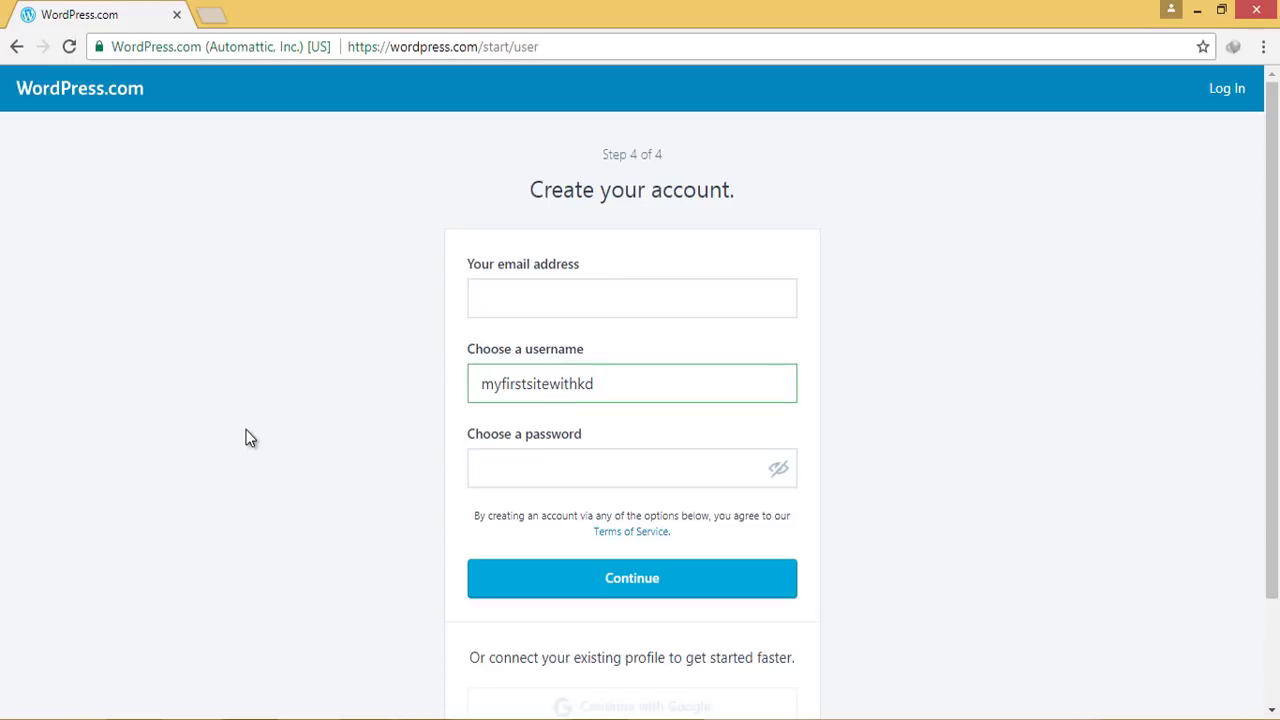
Create the account with an e-mail address, a custom username and a password
left_click(645, 291)
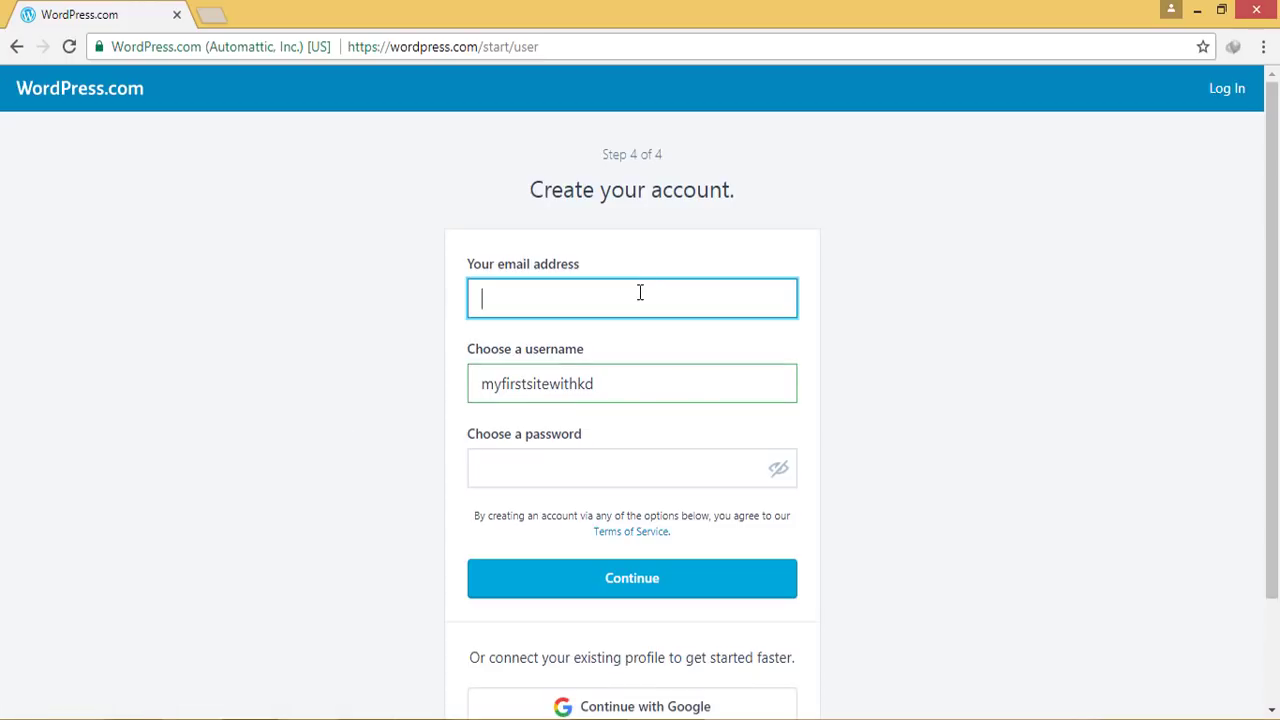
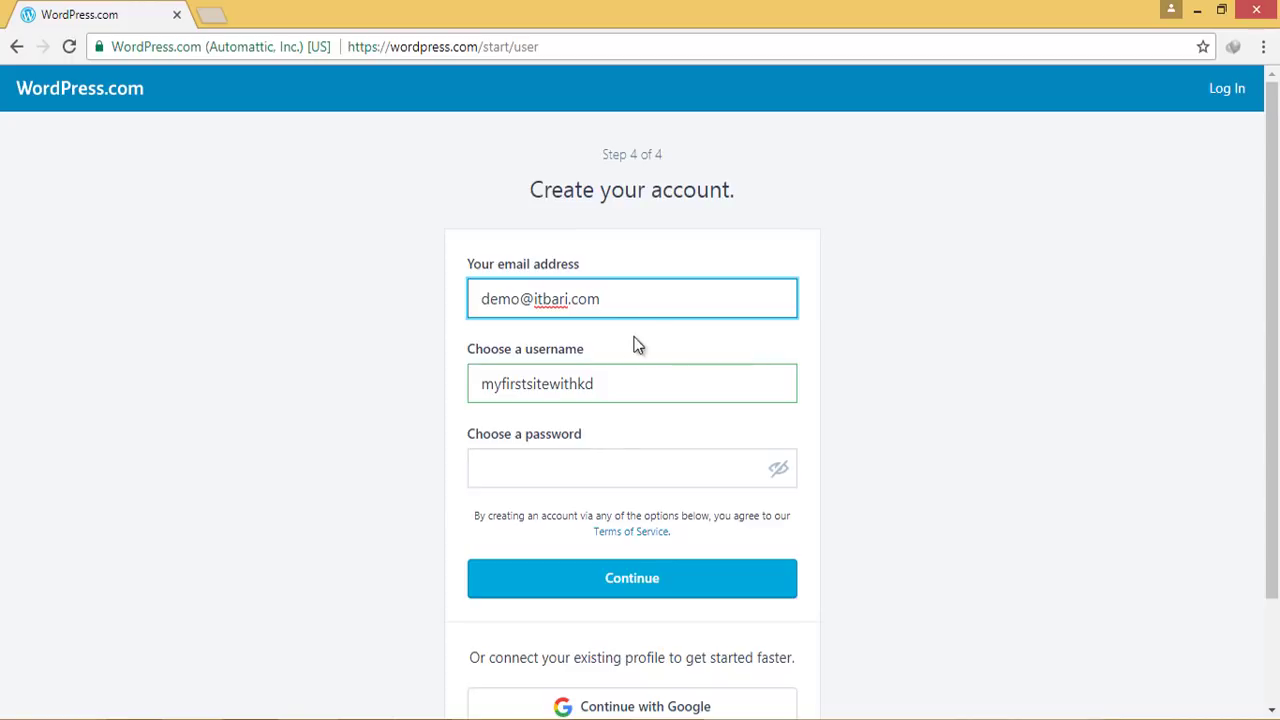
left_click_drag(606, 384, 457, 397)
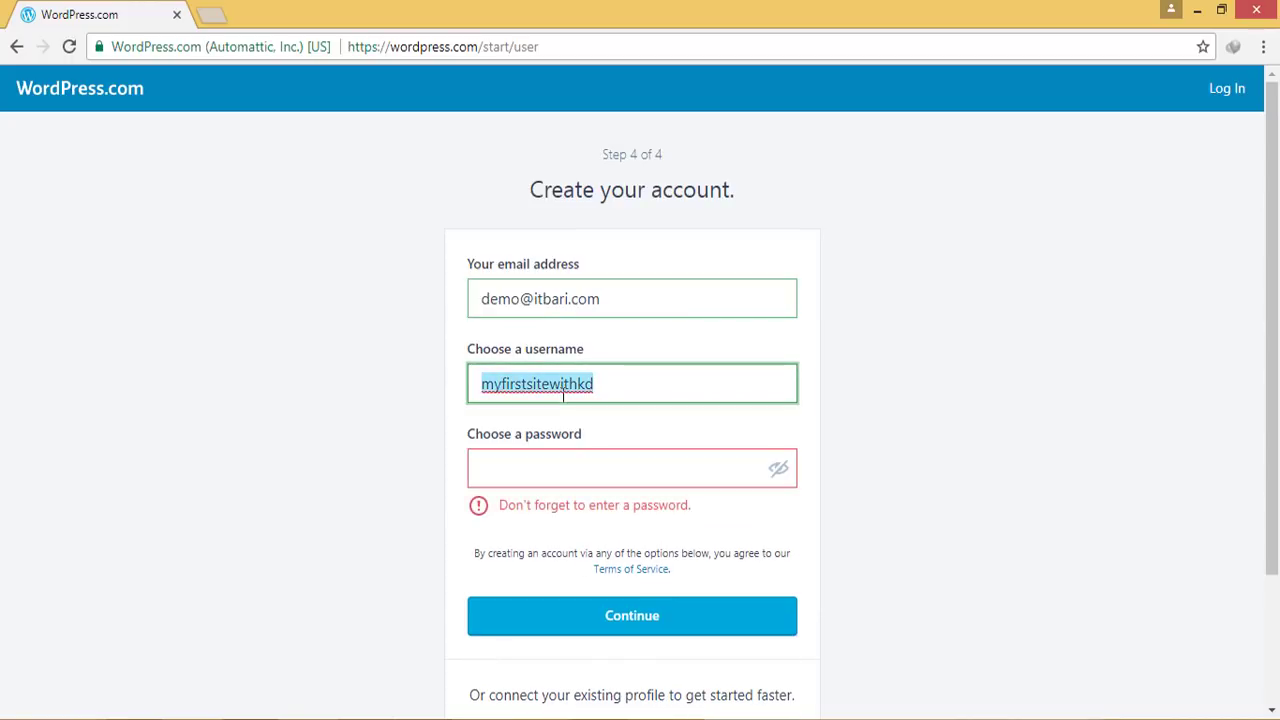
type("demo_itbari")
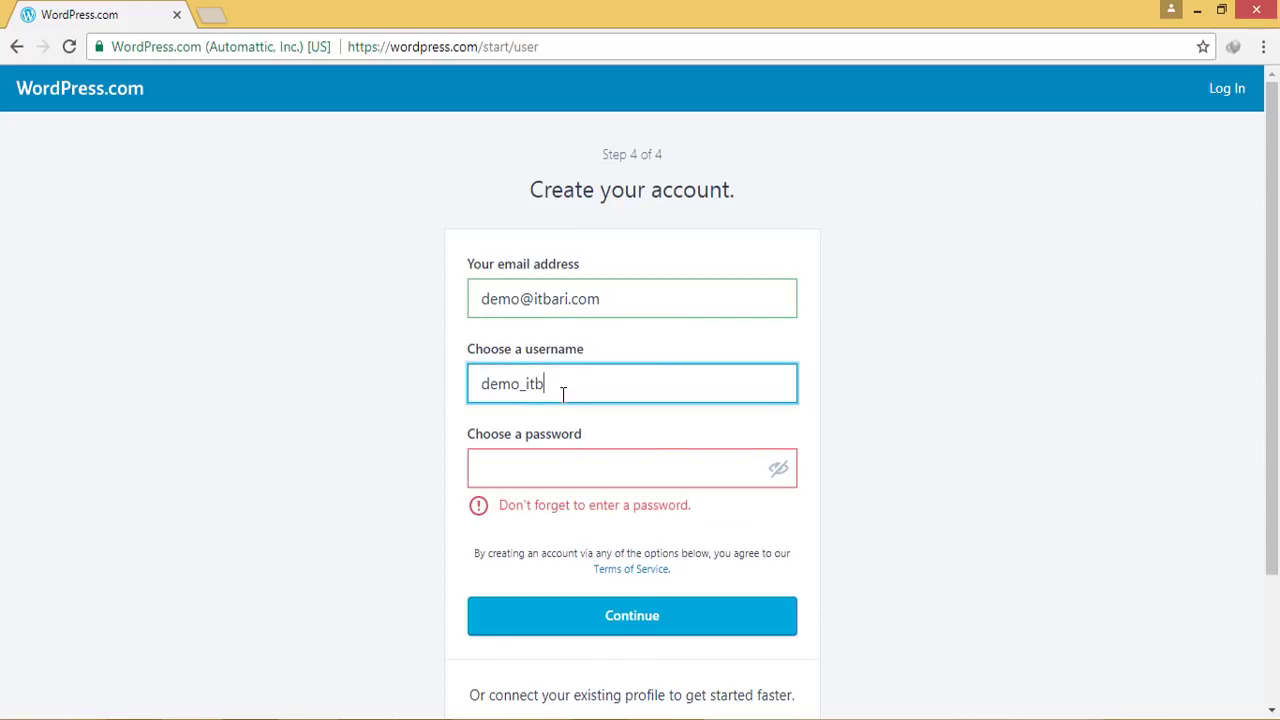
left_click(547, 467)
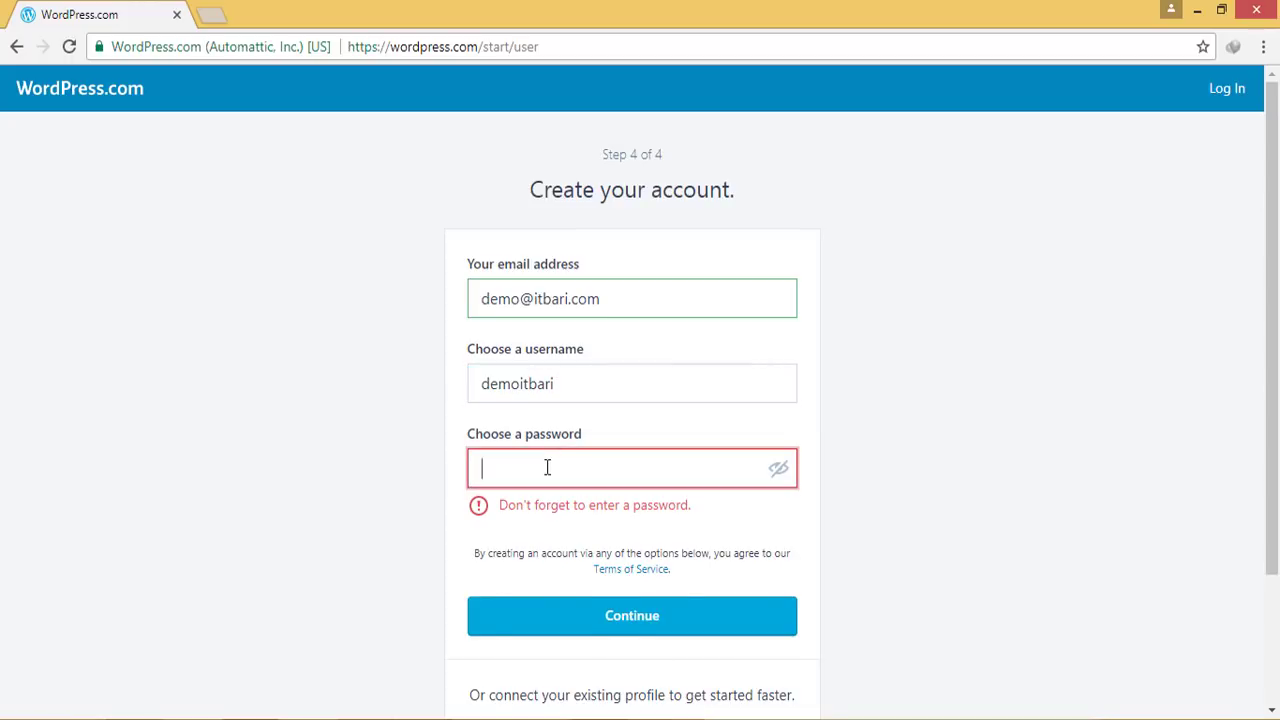
type("demo")
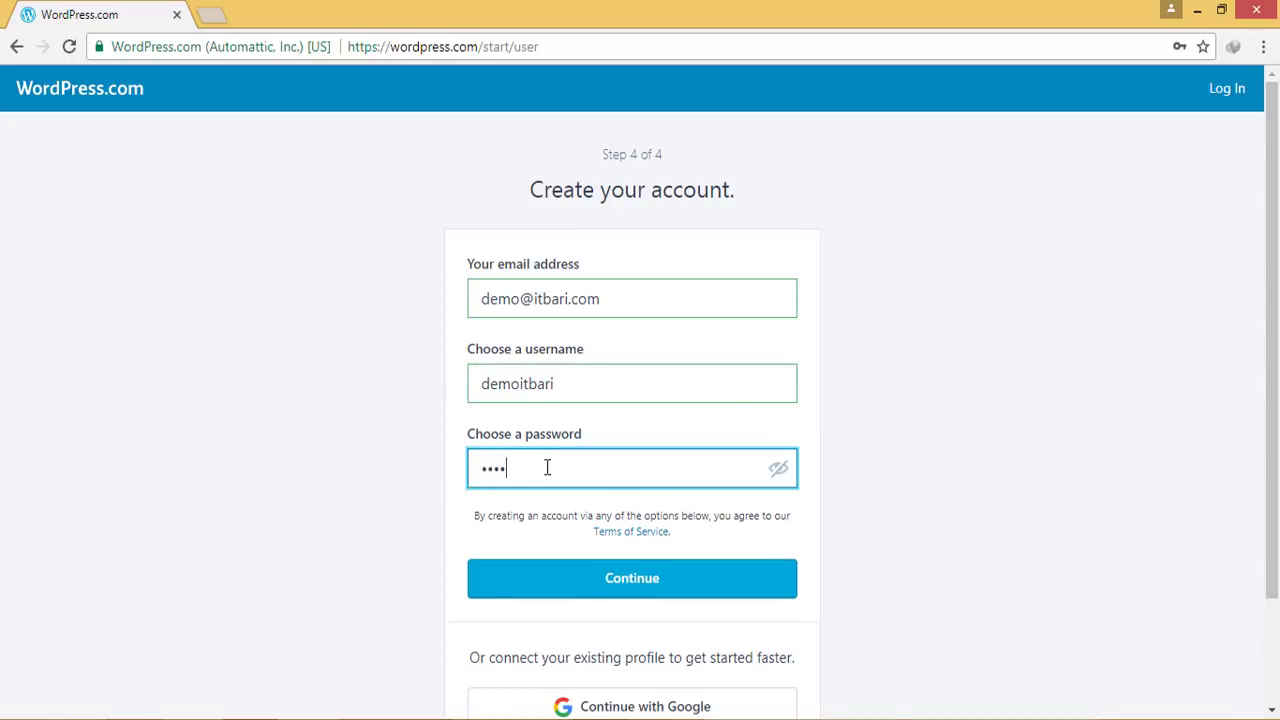
left_click(609, 580)
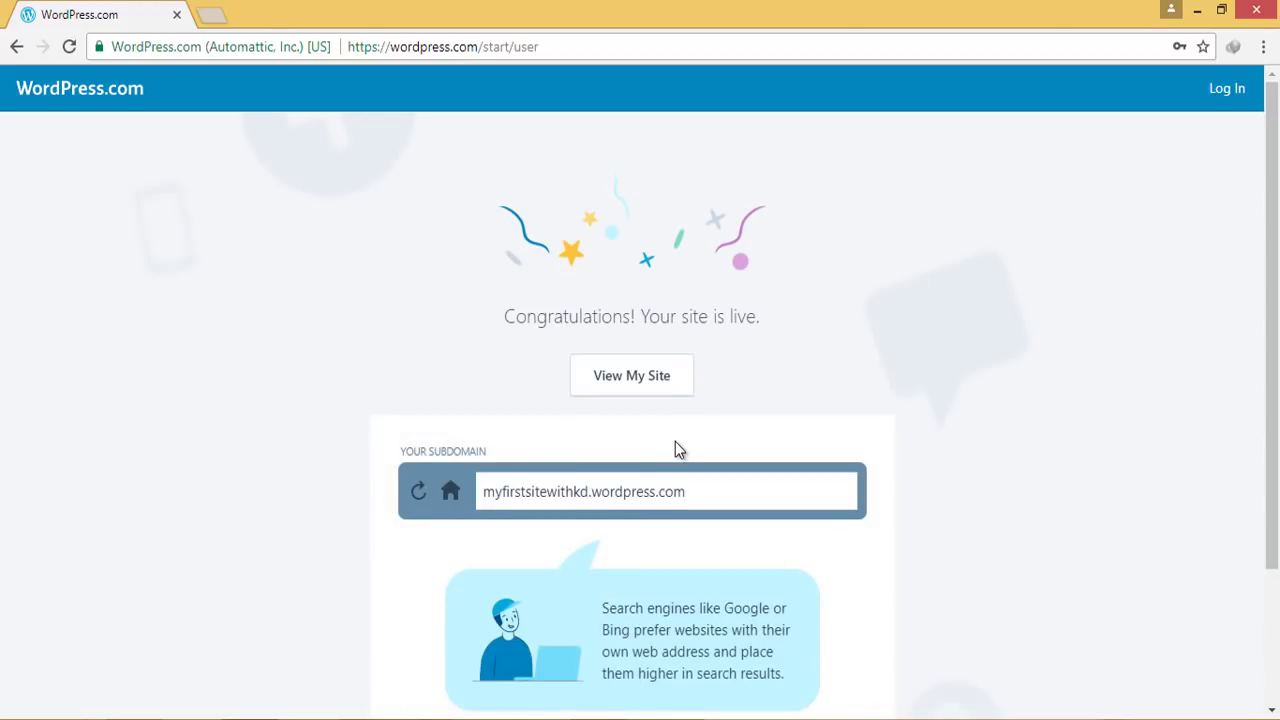
View the new site, skip to the next welcome tip, and scroll through its home page
mouse_move(446, 237)
left_mouse_down()
mouse_move(766, 372)
mouse_move(932, 425)
left_mouse_up()
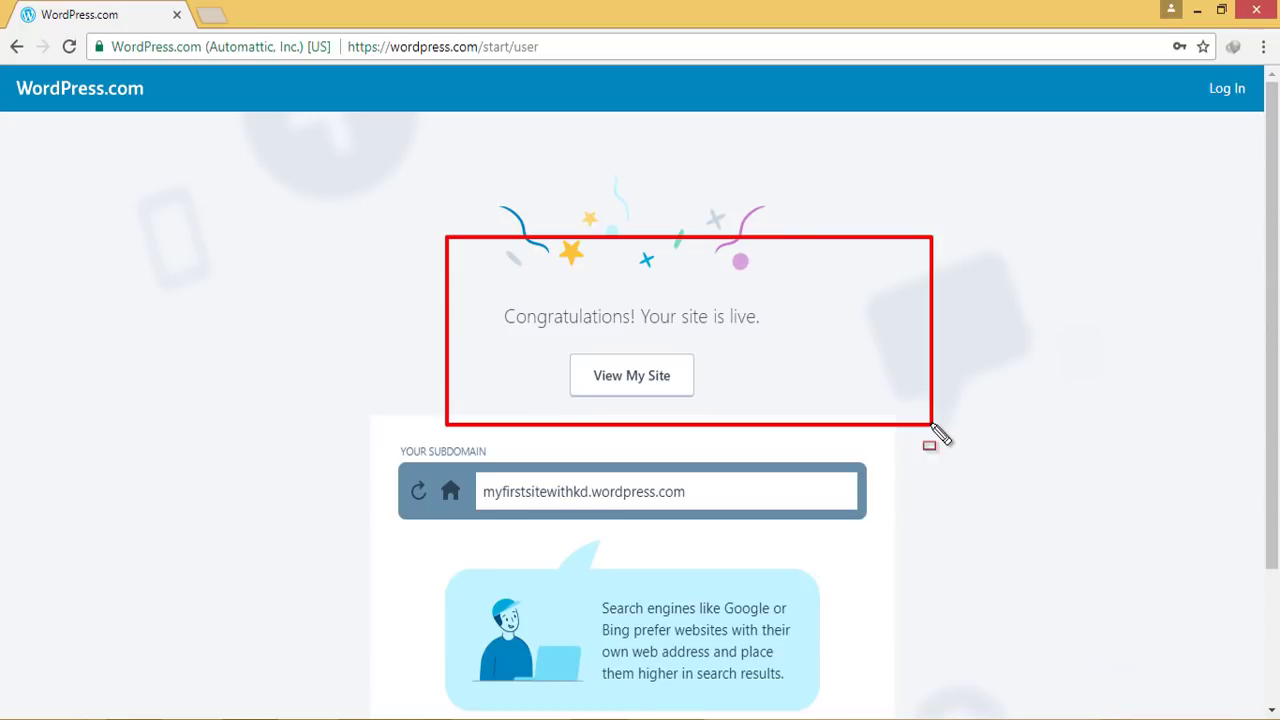
key("Escape")
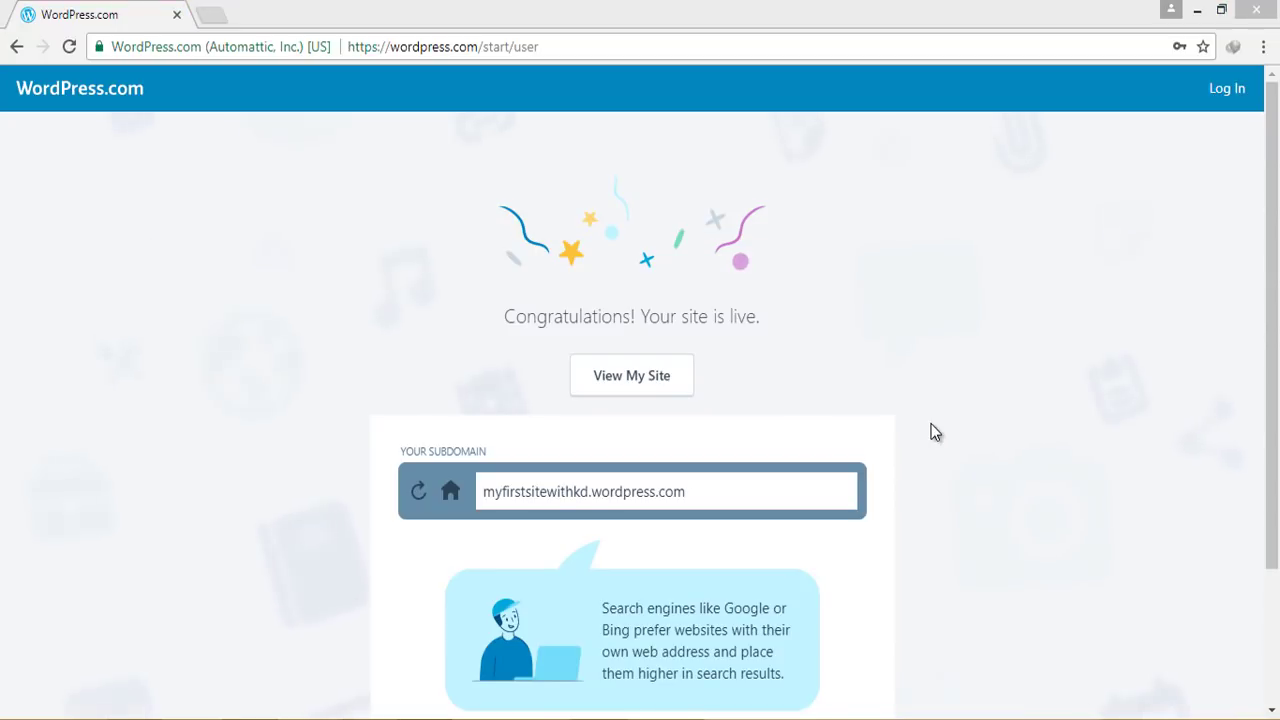
left_click(632, 386)
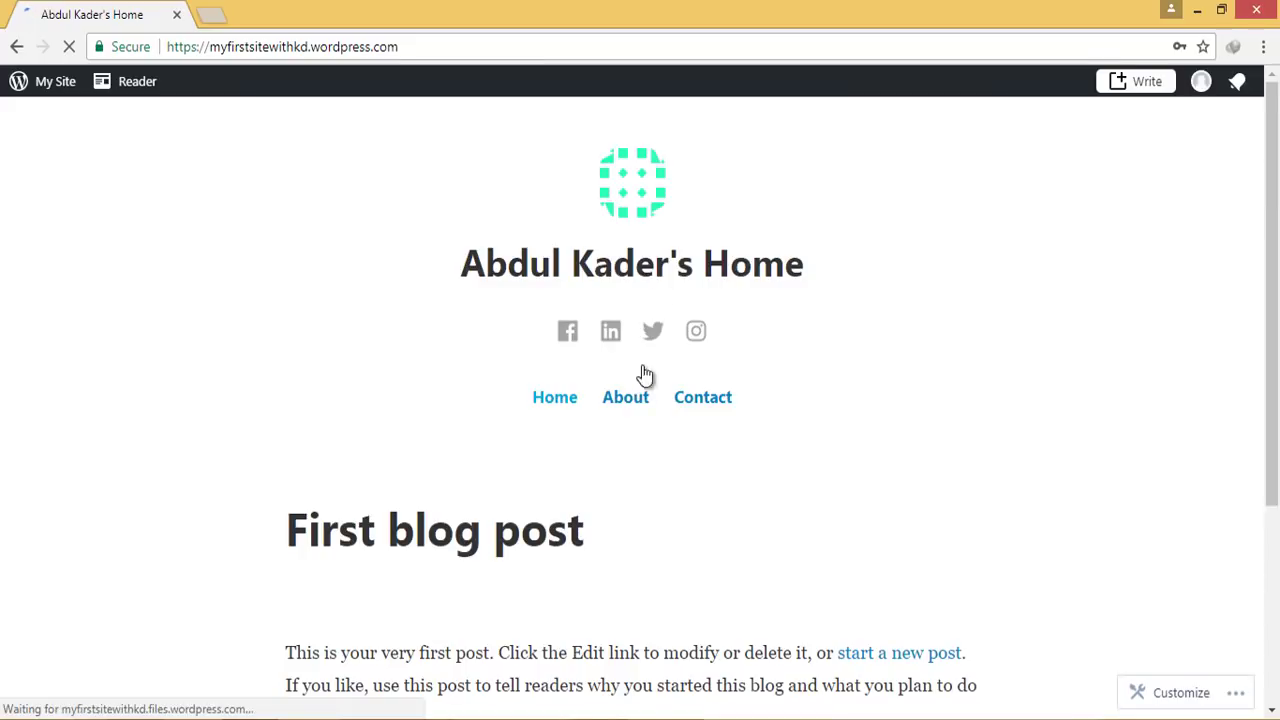
mouse_move(142, 21)
left_mouse_down()
mouse_move(279, 56)
mouse_move(486, 67)
left_mouse_up()
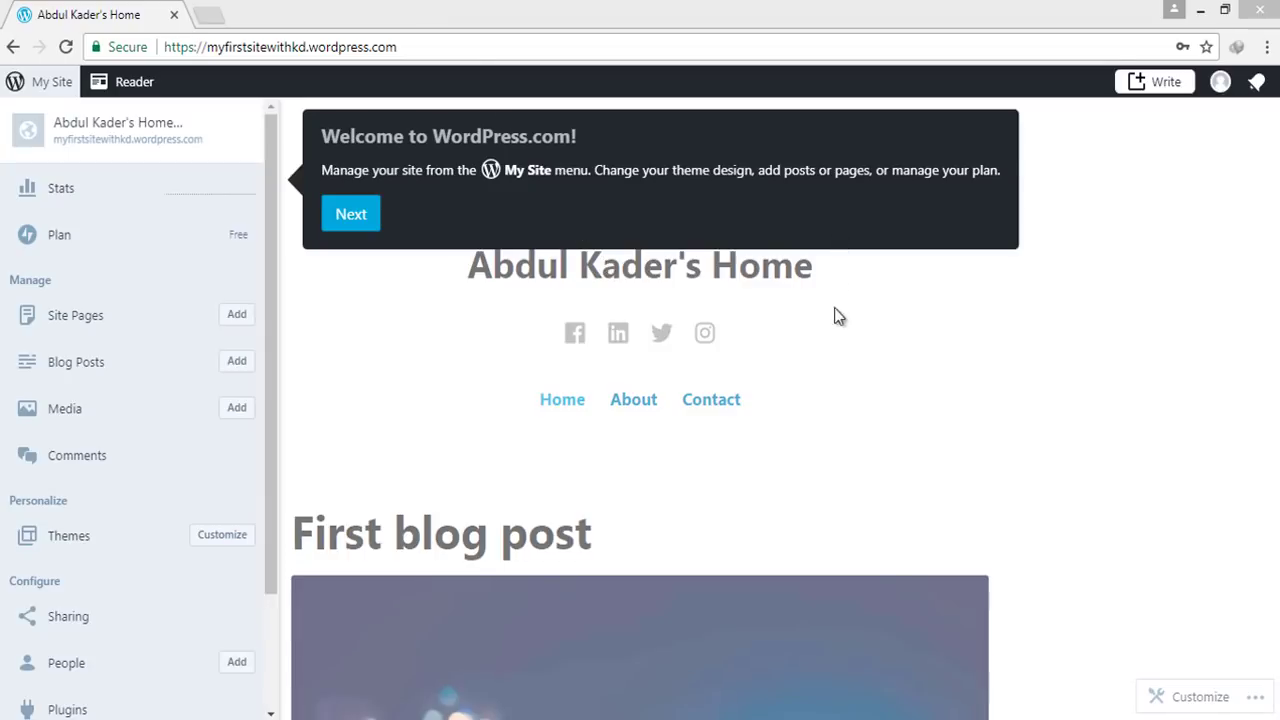
left_click(352, 214)
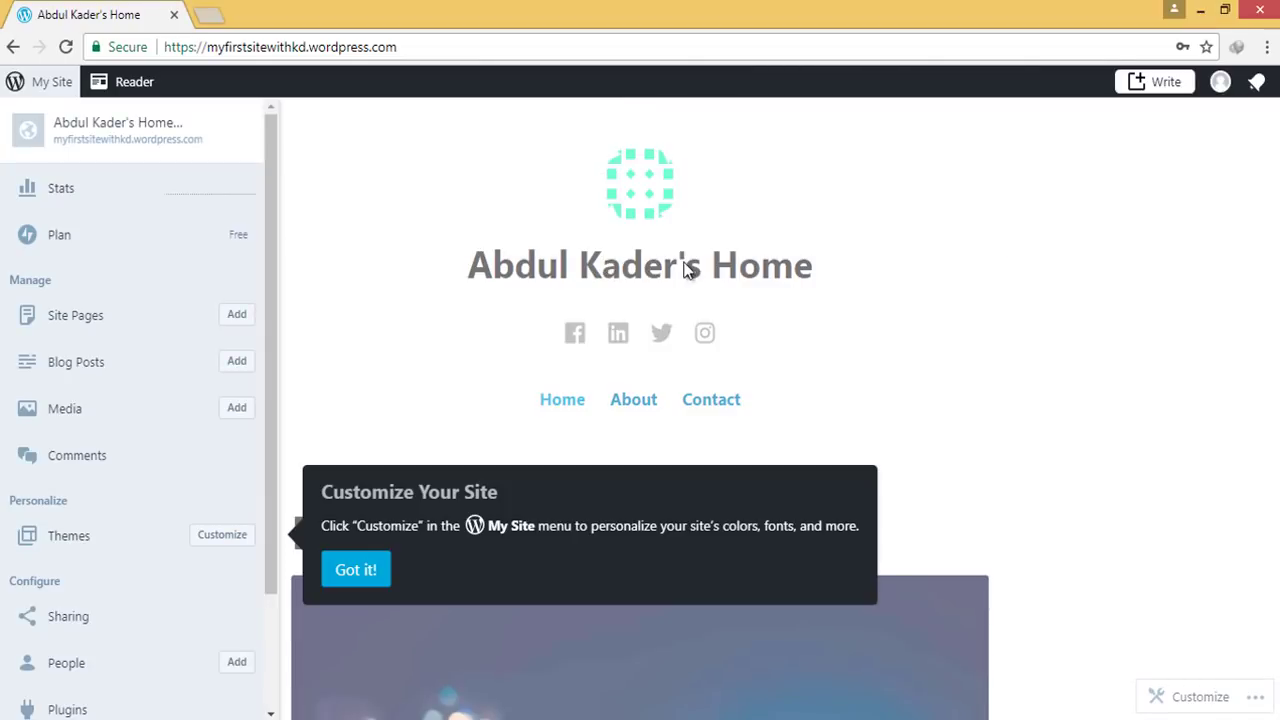
scroll(914, 380, "down", 7)
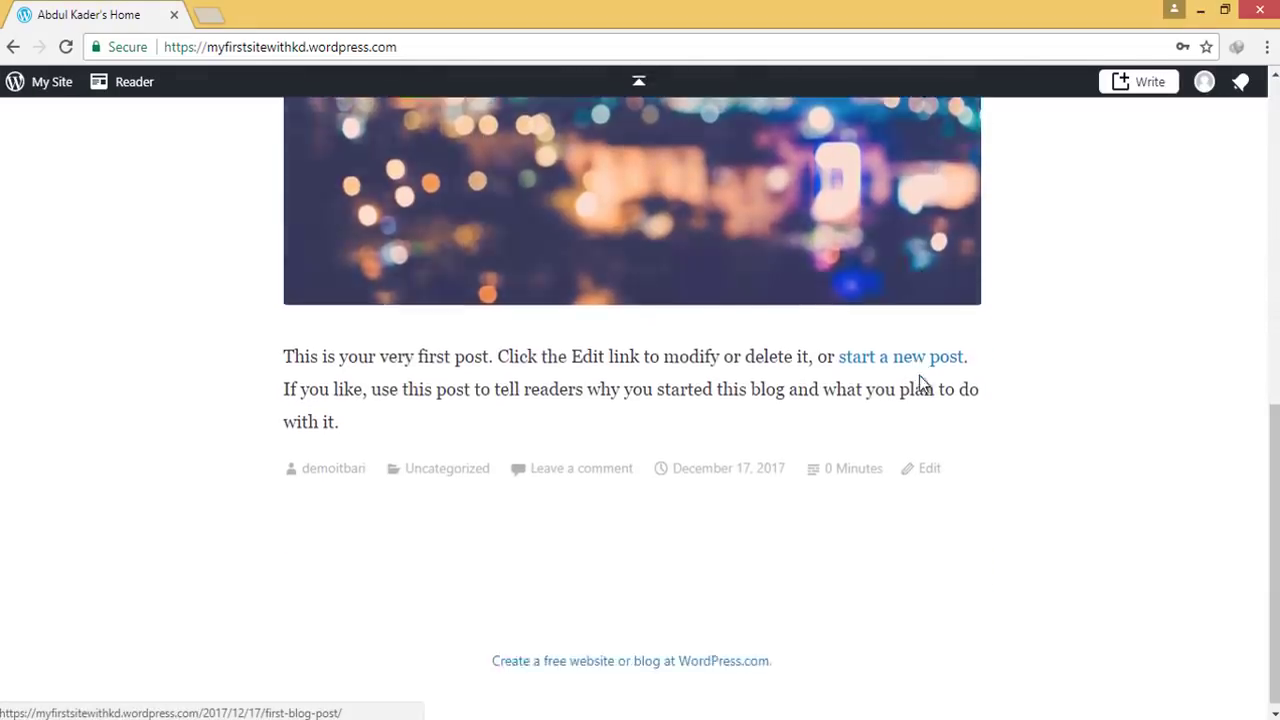
scroll(921, 404, "up", 8)
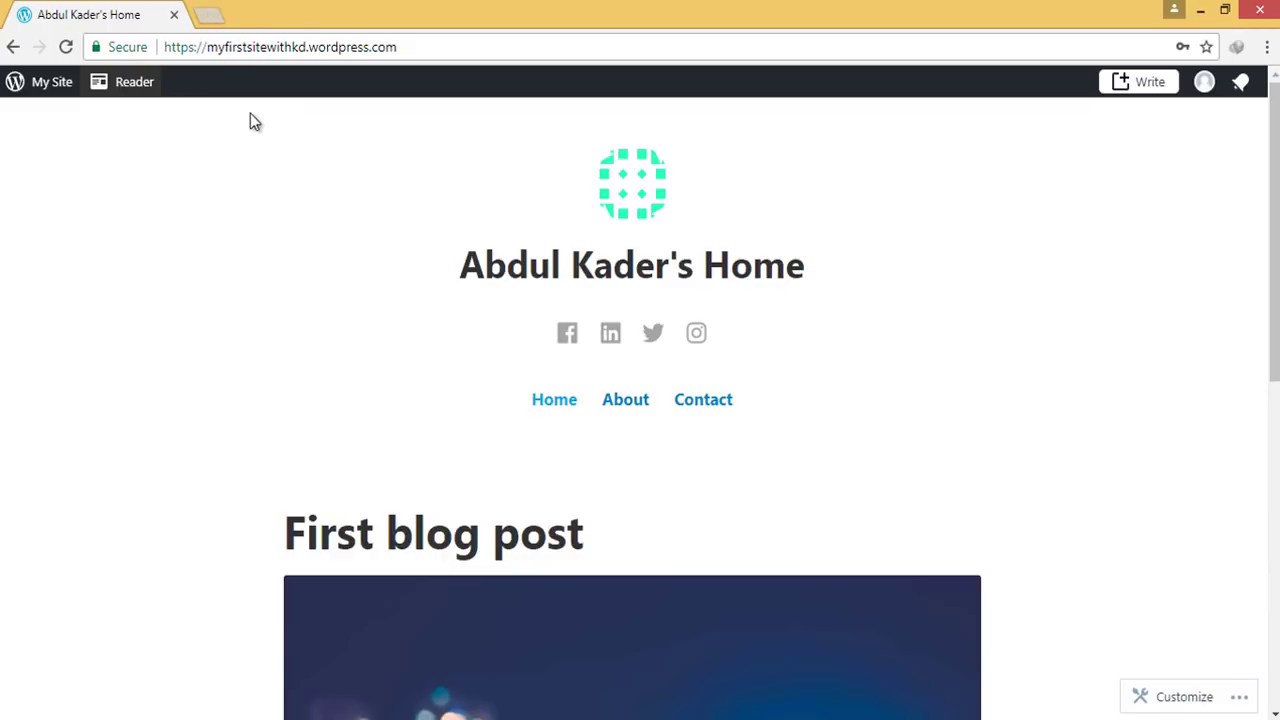
mouse_move(208, 249)
left_mouse_down()
mouse_move(380, 318)
mouse_move(1062, 340)
mouse_move(1246, 317)
left_mouse_up()
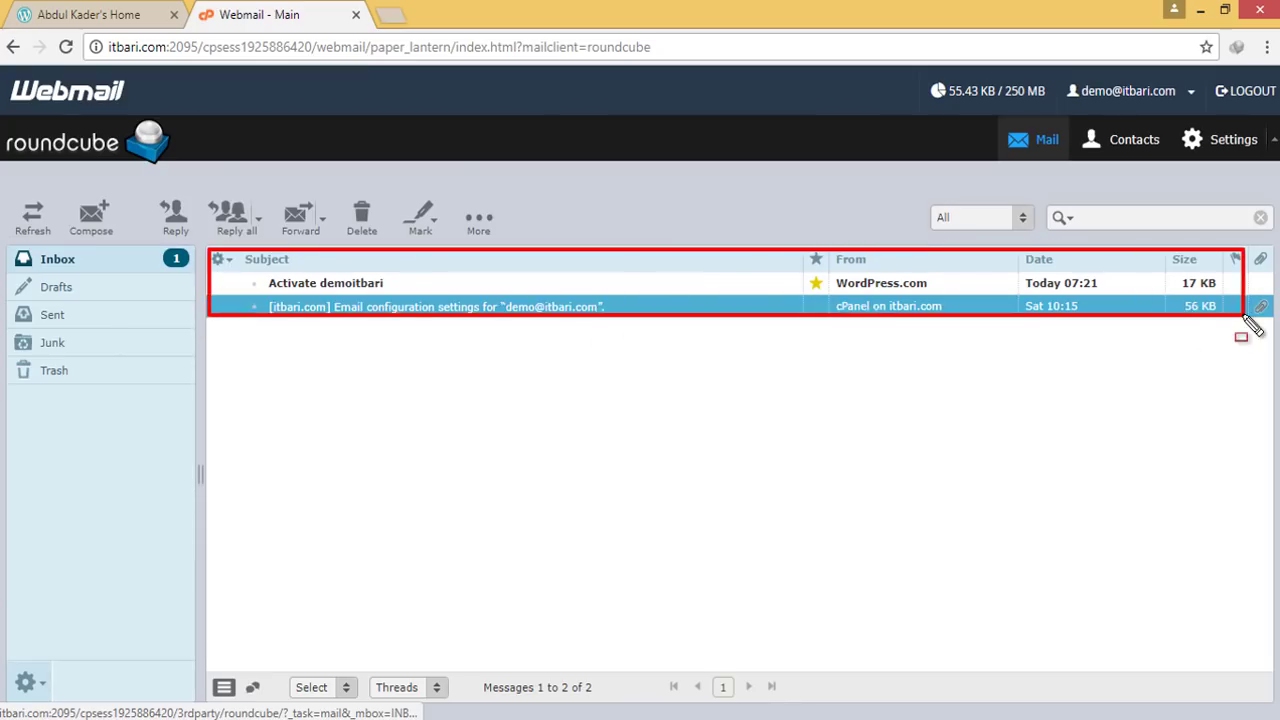
Open the WordPress.com activation e-mail in Roundcube and confirm the address with Confirm Now
left_click(333, 284)
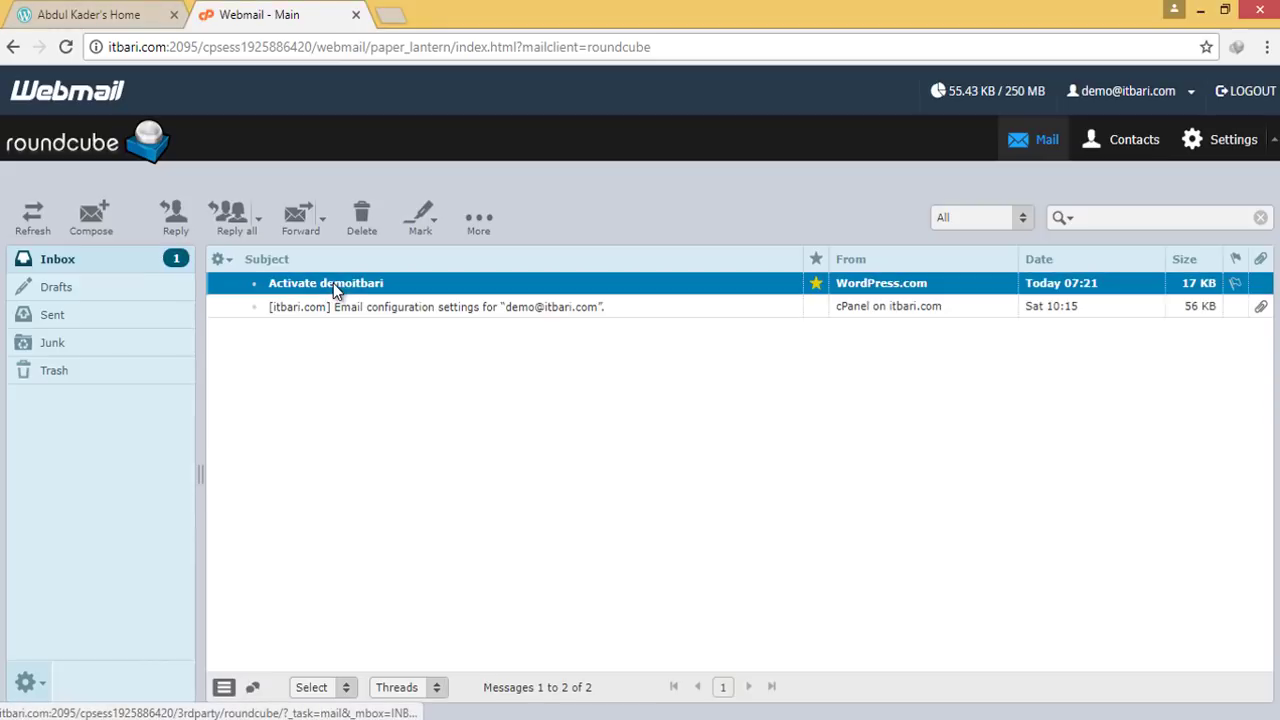
double_click(331, 283)
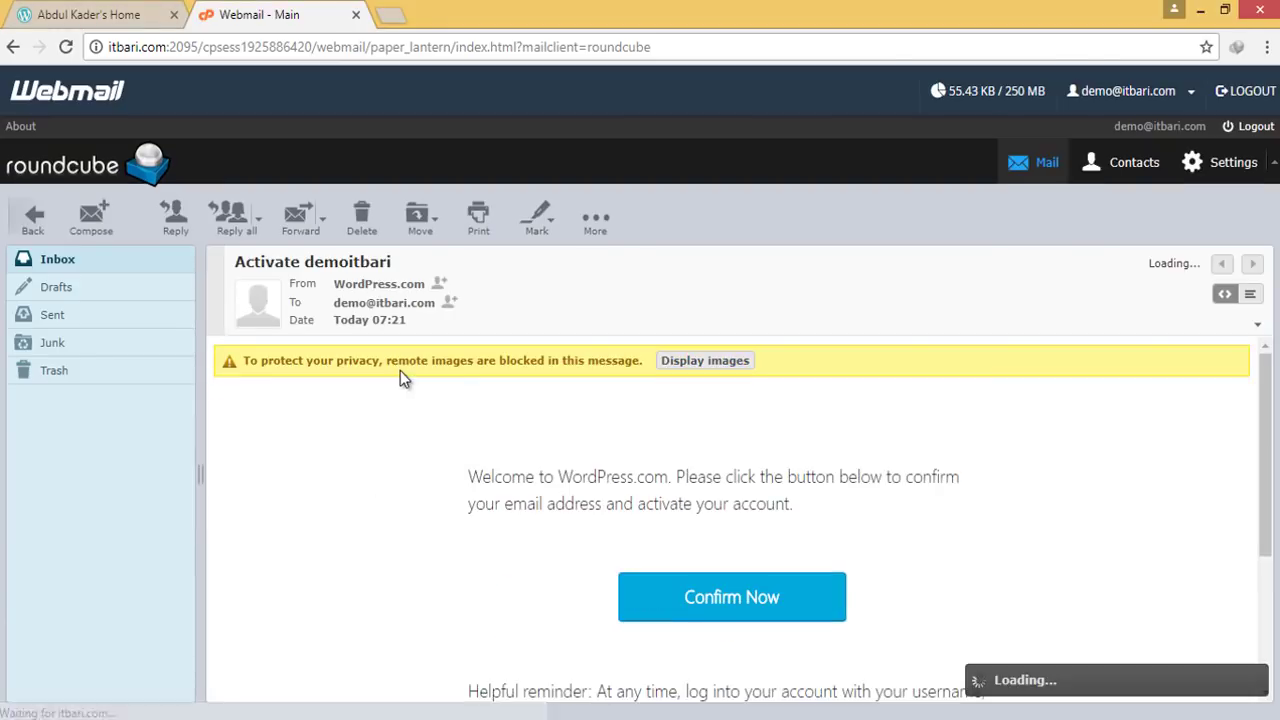
scroll(674, 538, "down", 1)
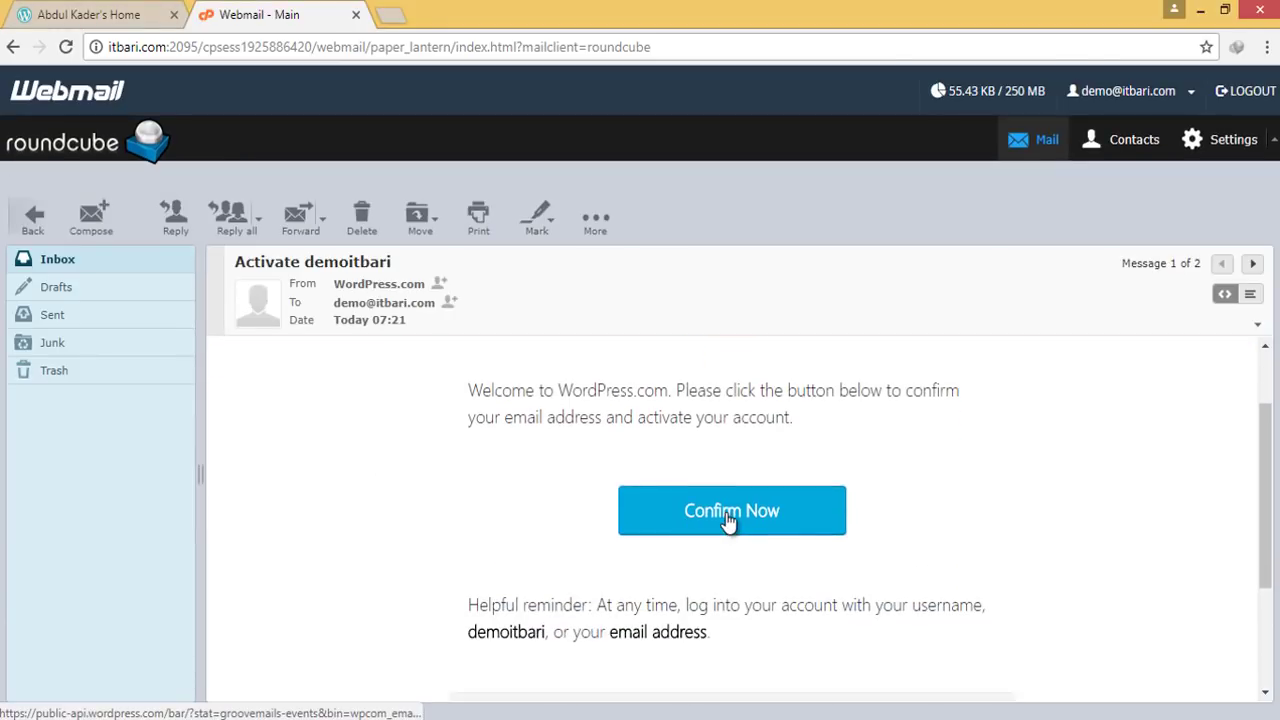
left_click(728, 518)
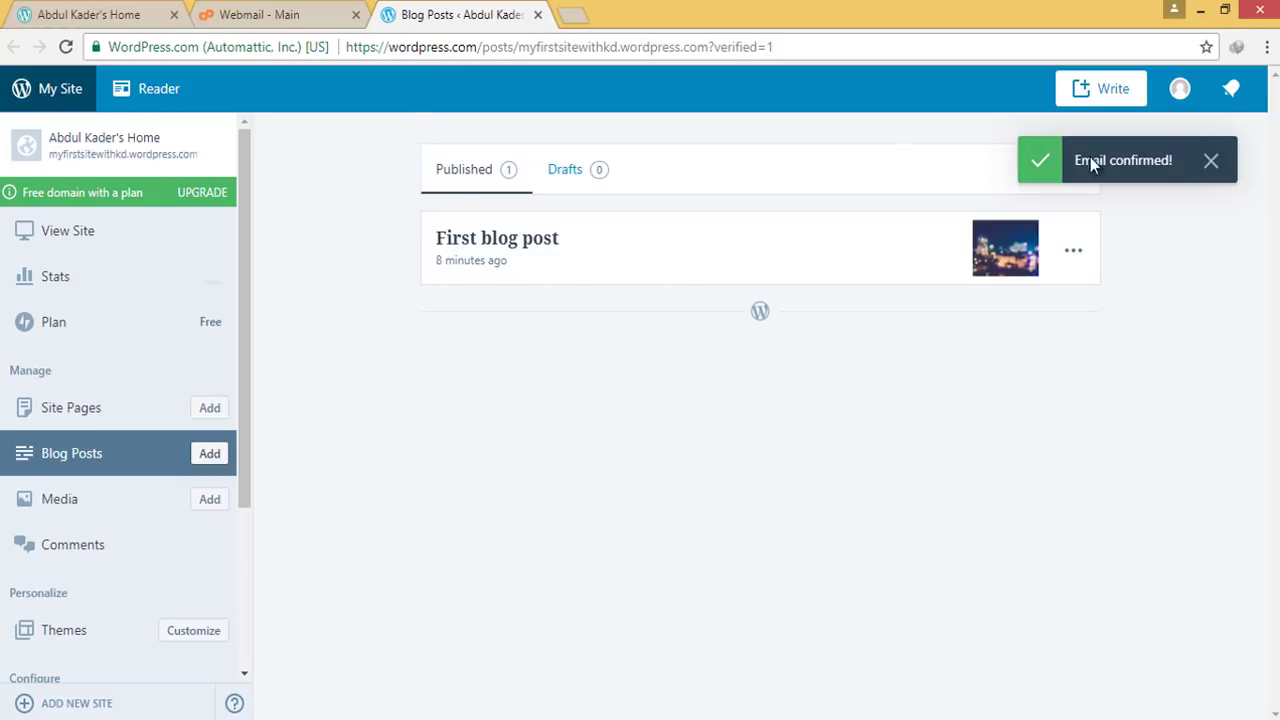
Dismiss the Email confirmed notice and open Themes from the My Site sidebar
left_click(1211, 161)
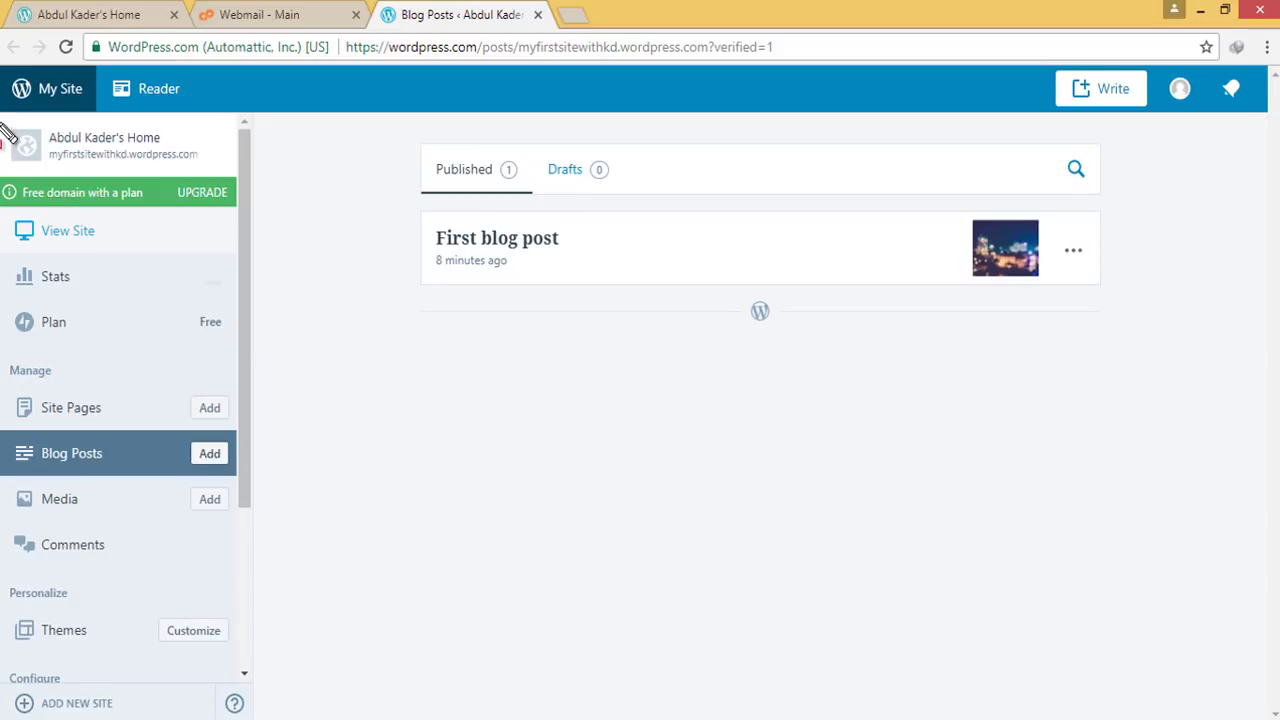
mouse_move(2, 122)
left_mouse_down()
mouse_move(149, 337)
mouse_move(217, 656)
mouse_move(243, 697)
left_mouse_up()
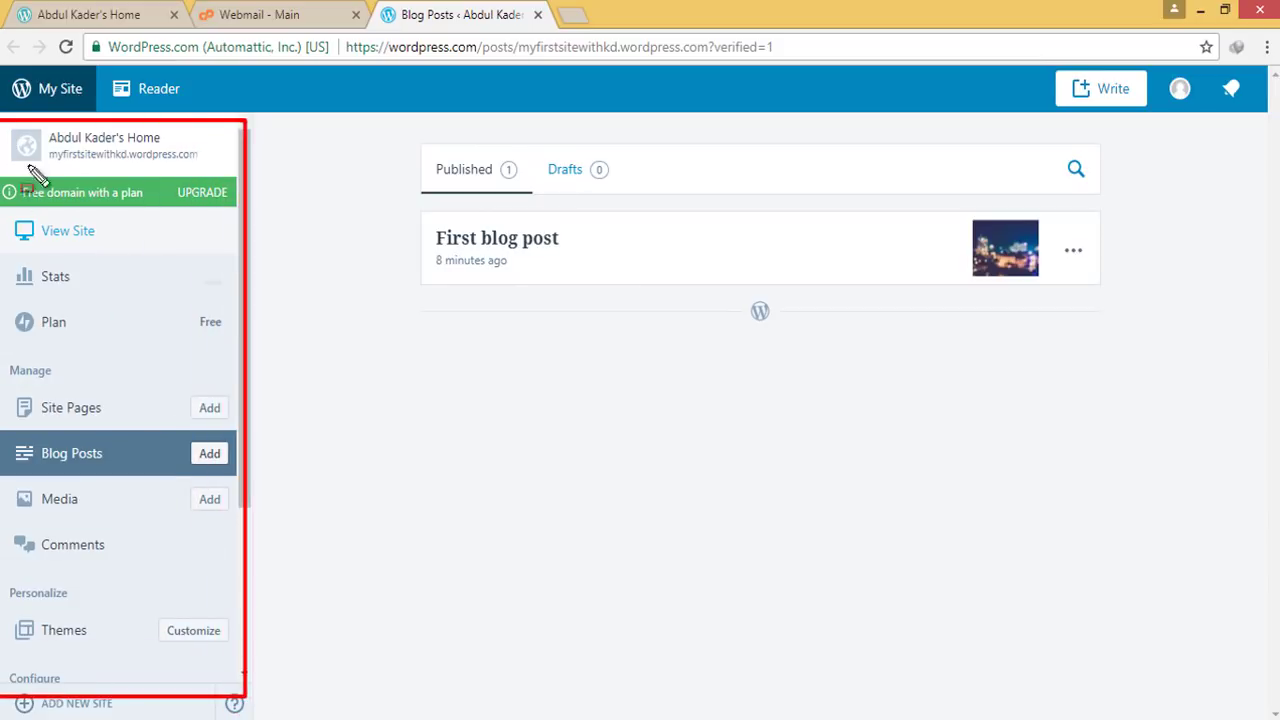
mouse_move(3, 121)
left_mouse_down()
mouse_move(228, 200)
mouse_move(260, 194)
left_mouse_up()
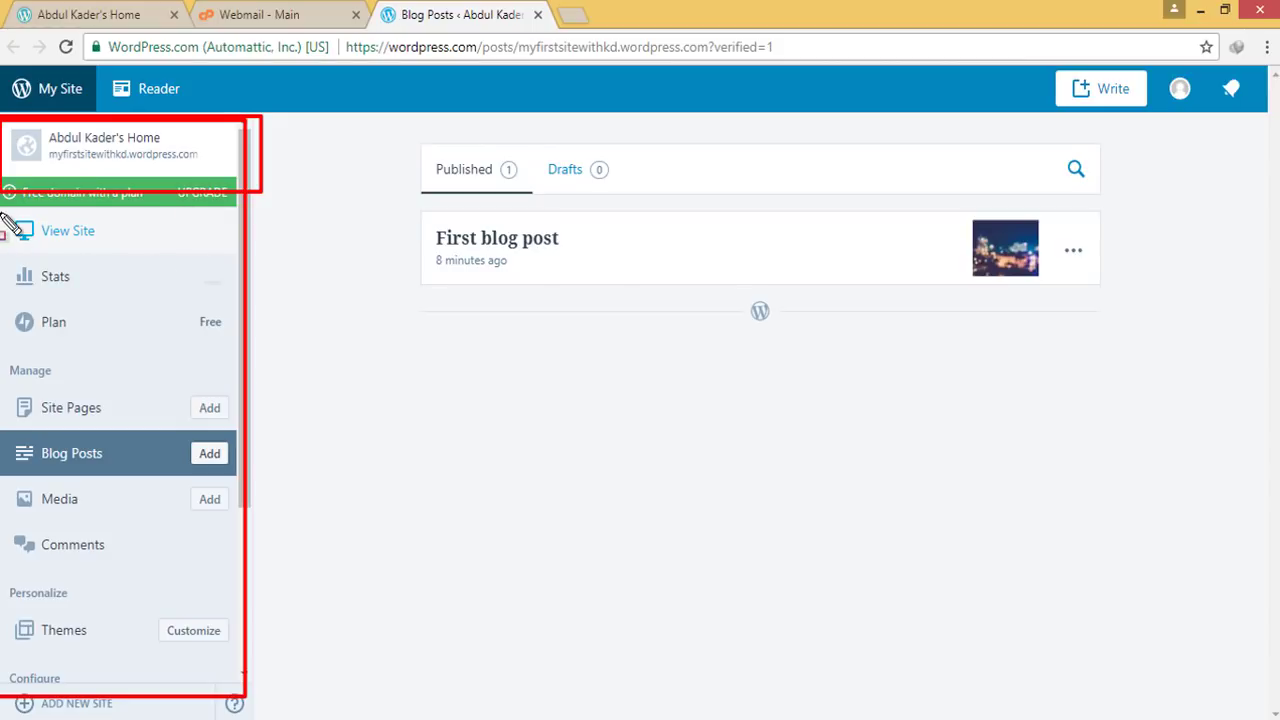
mouse_move(4, 207)
left_mouse_down()
mouse_move(214, 272)
mouse_move(279, 263)
left_mouse_up()
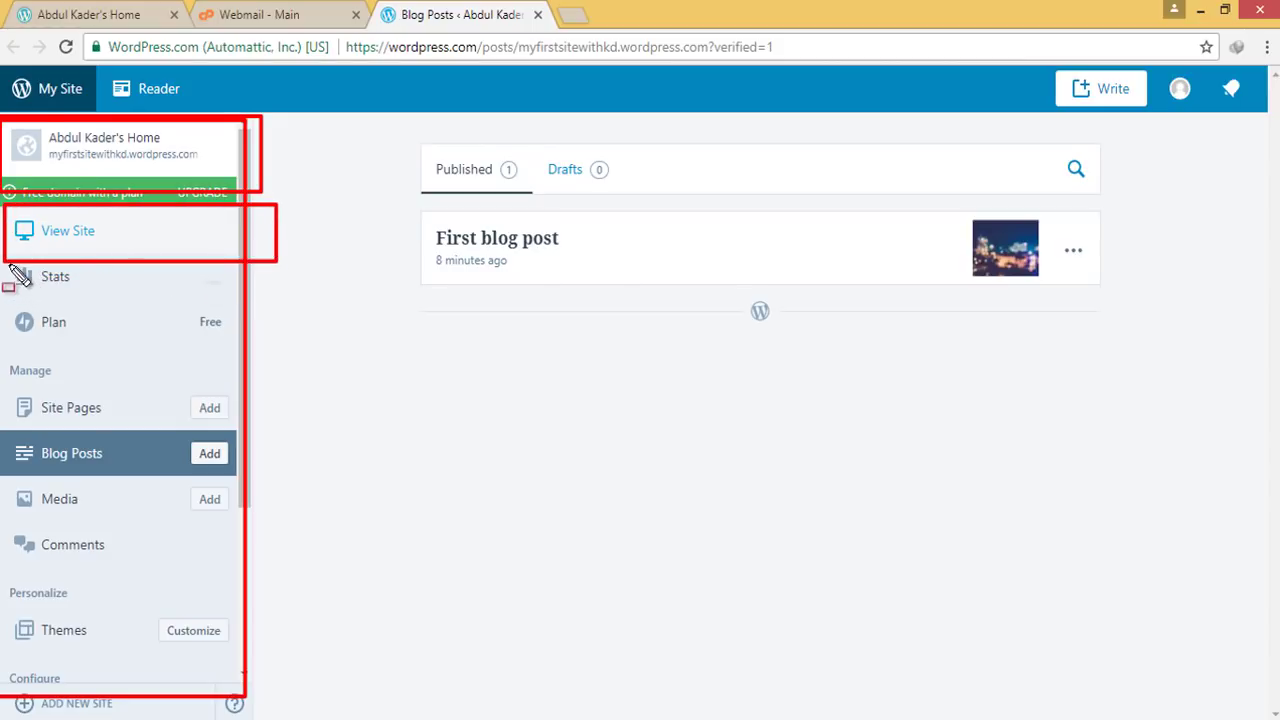
left_click_drag(10, 265, 113, 304)
left_click_drag(6, 306, 246, 352)
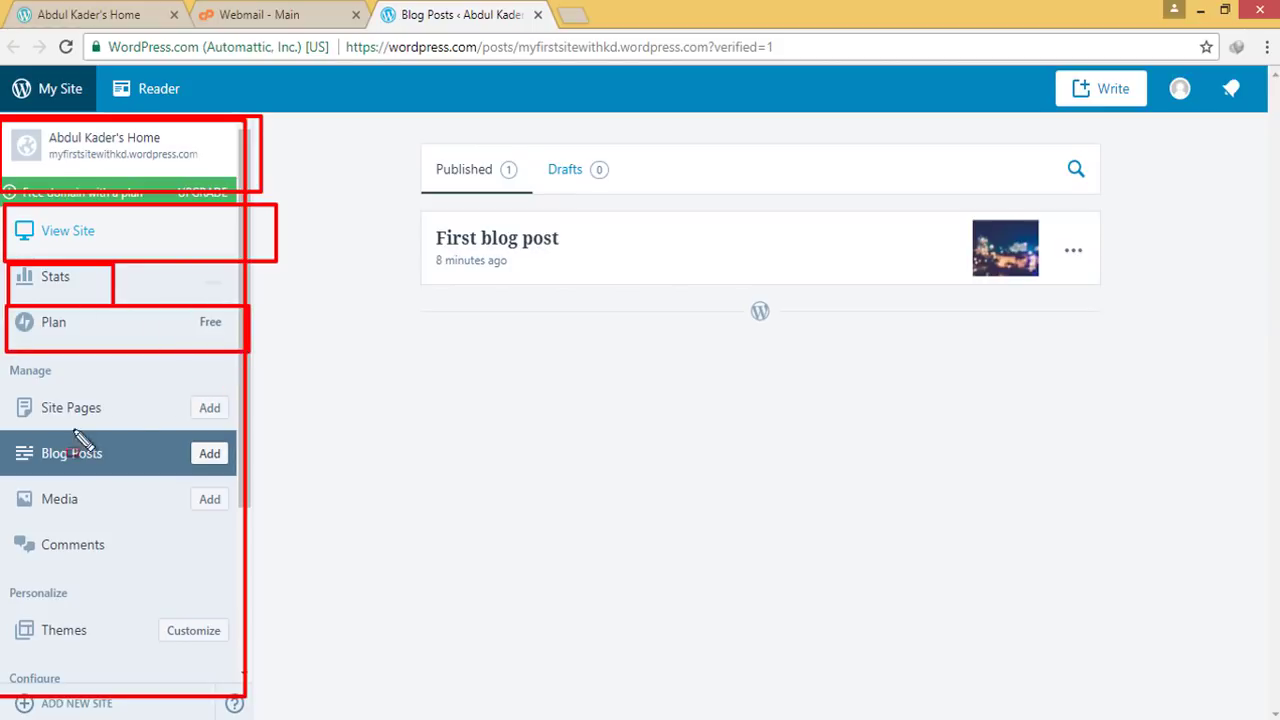
mouse_move(5, 393)
left_mouse_down()
mouse_move(183, 510)
mouse_move(220, 632)
mouse_move(234, 569)
mouse_move(254, 665)
left_mouse_up()
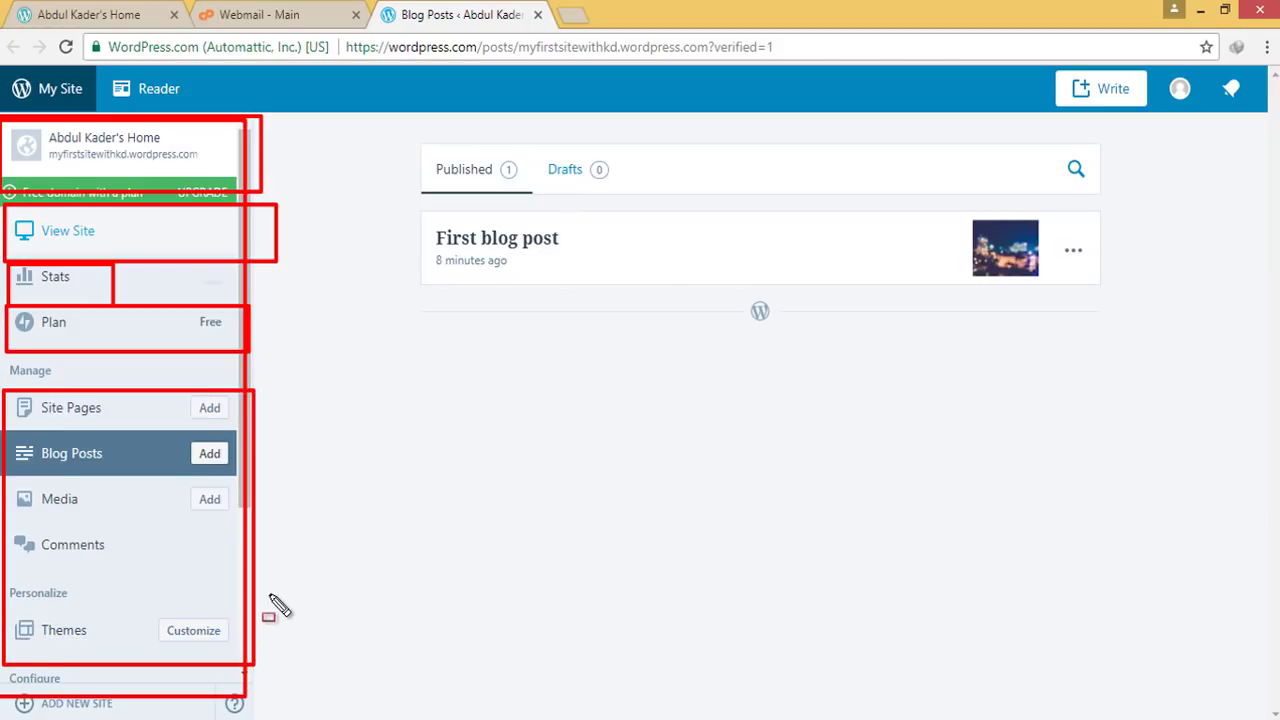
key("Escape")
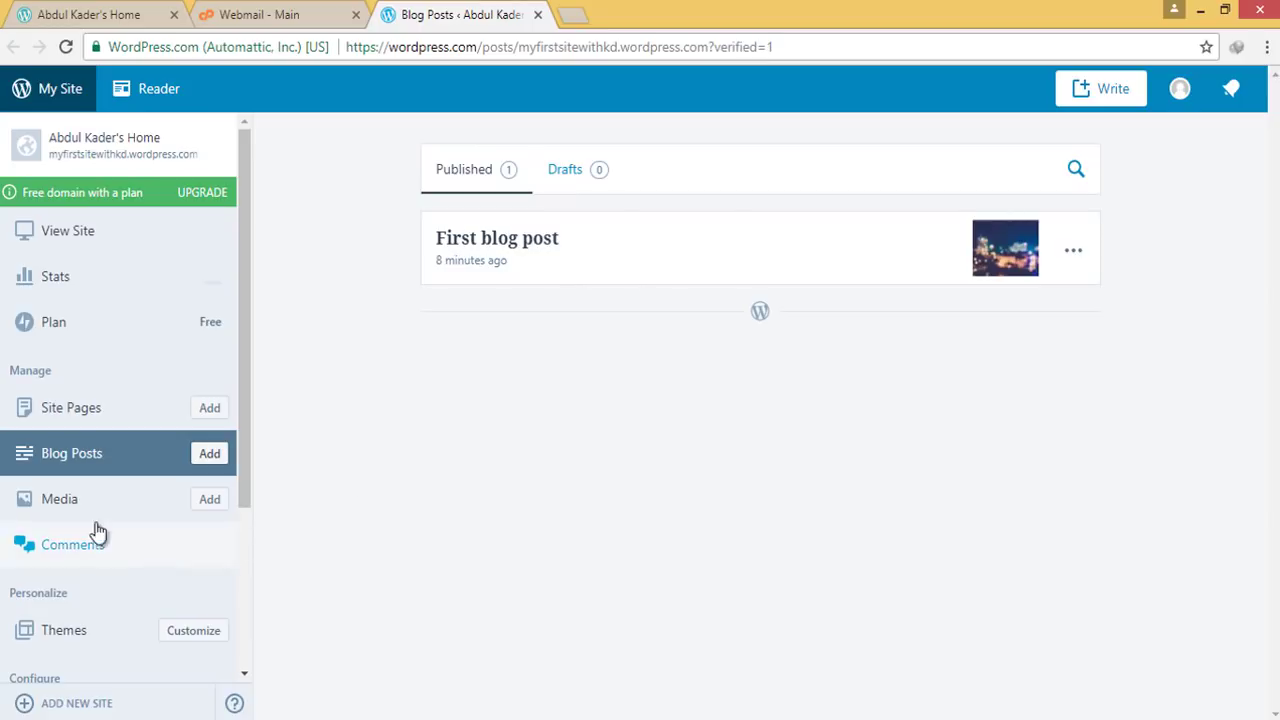
left_click(63, 631)
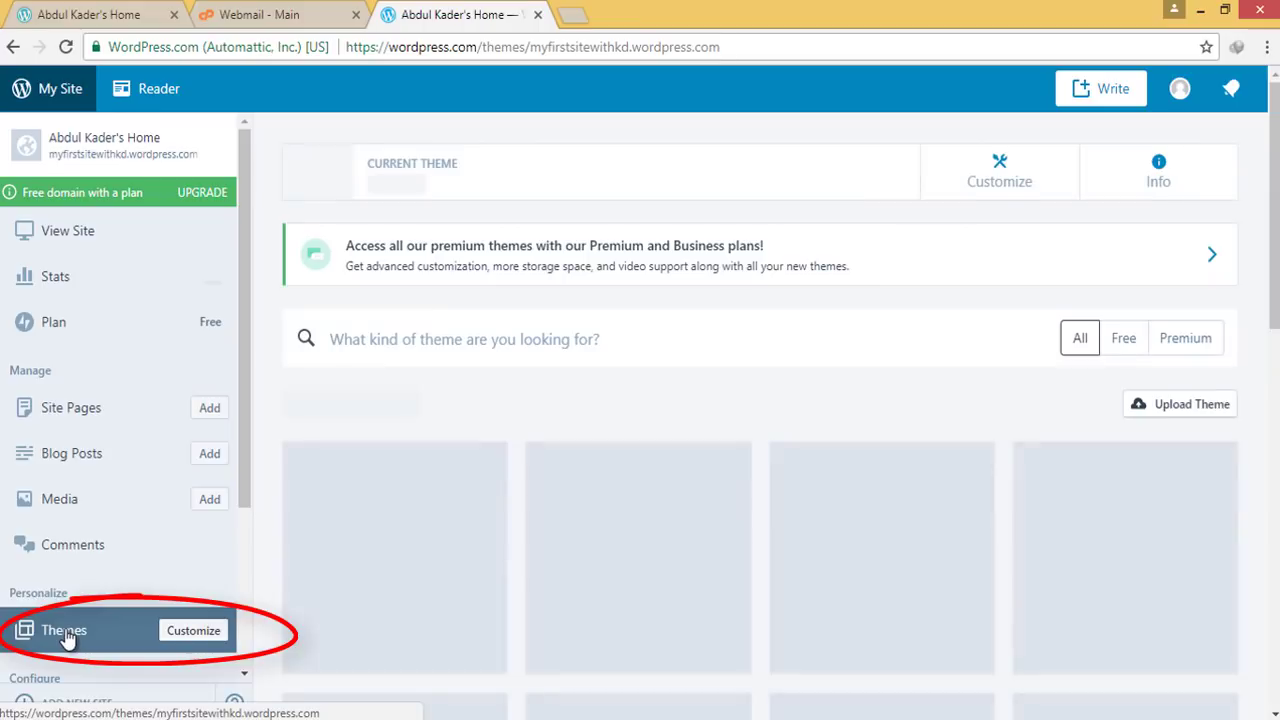
Close the webmail tab and the old tab showing the site
scroll(537, 474, "down", 3)
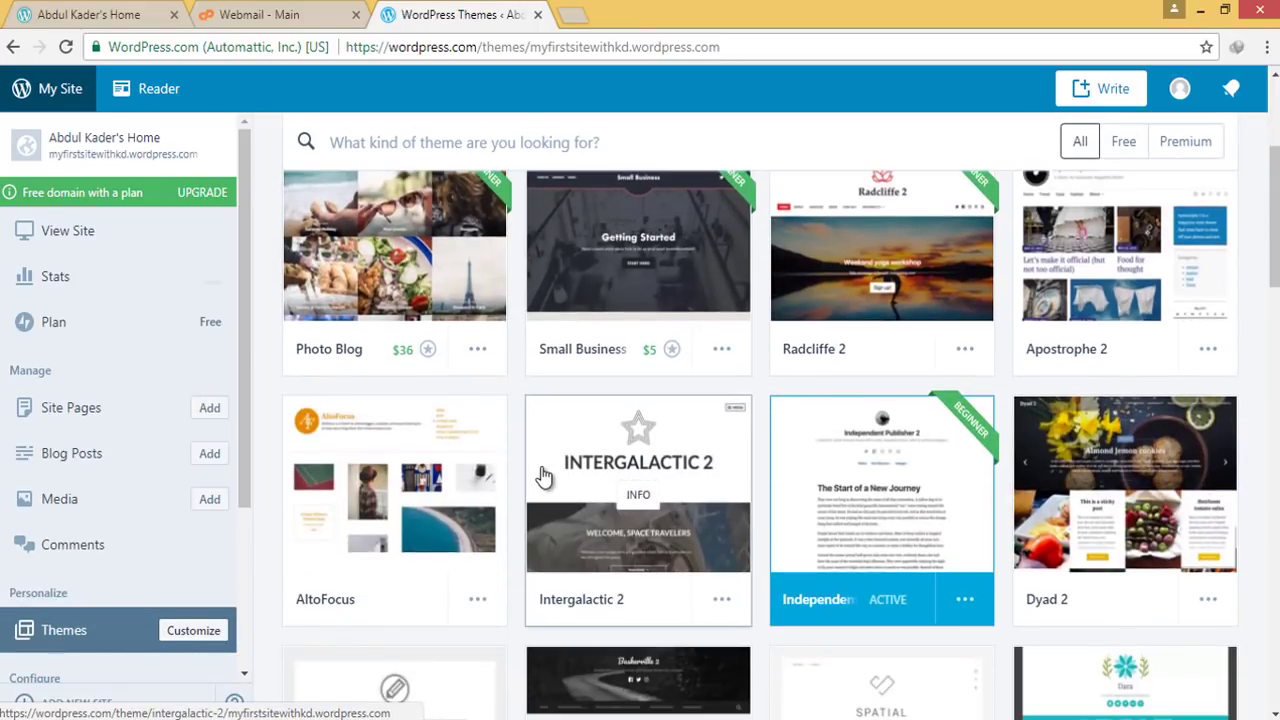
scroll(114, 271, "up", 2)
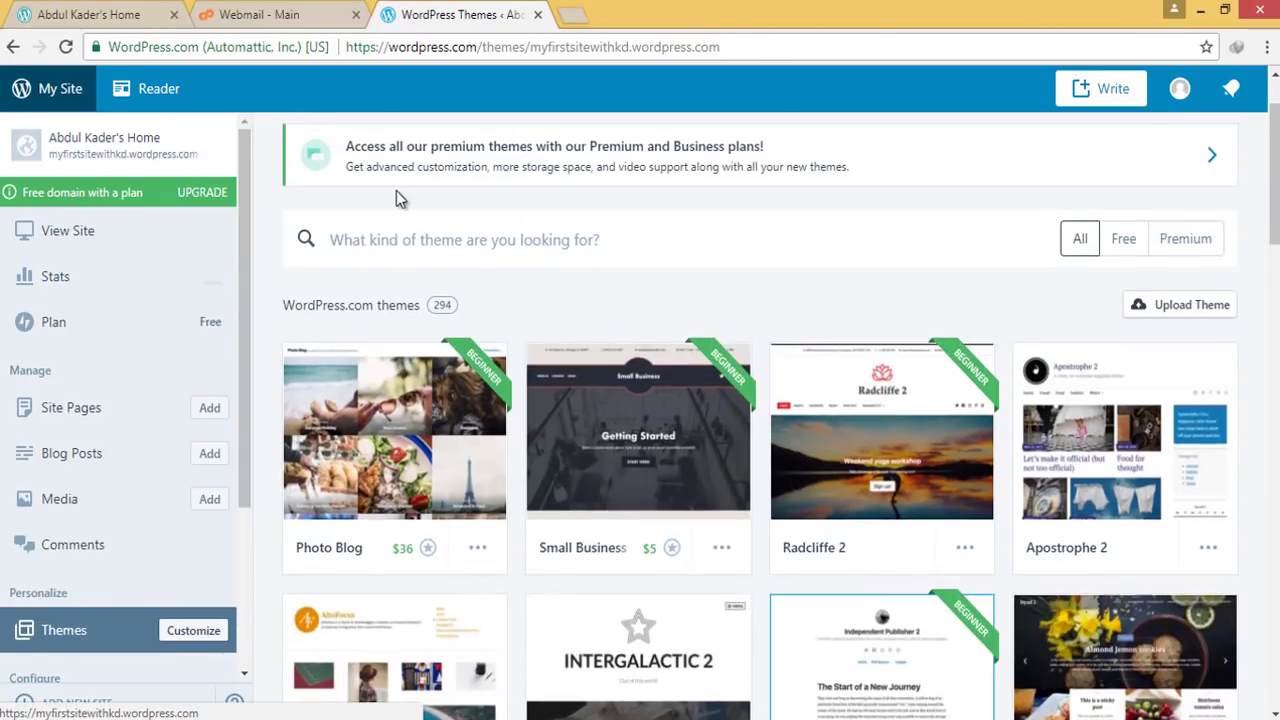
left_click(355, 14)
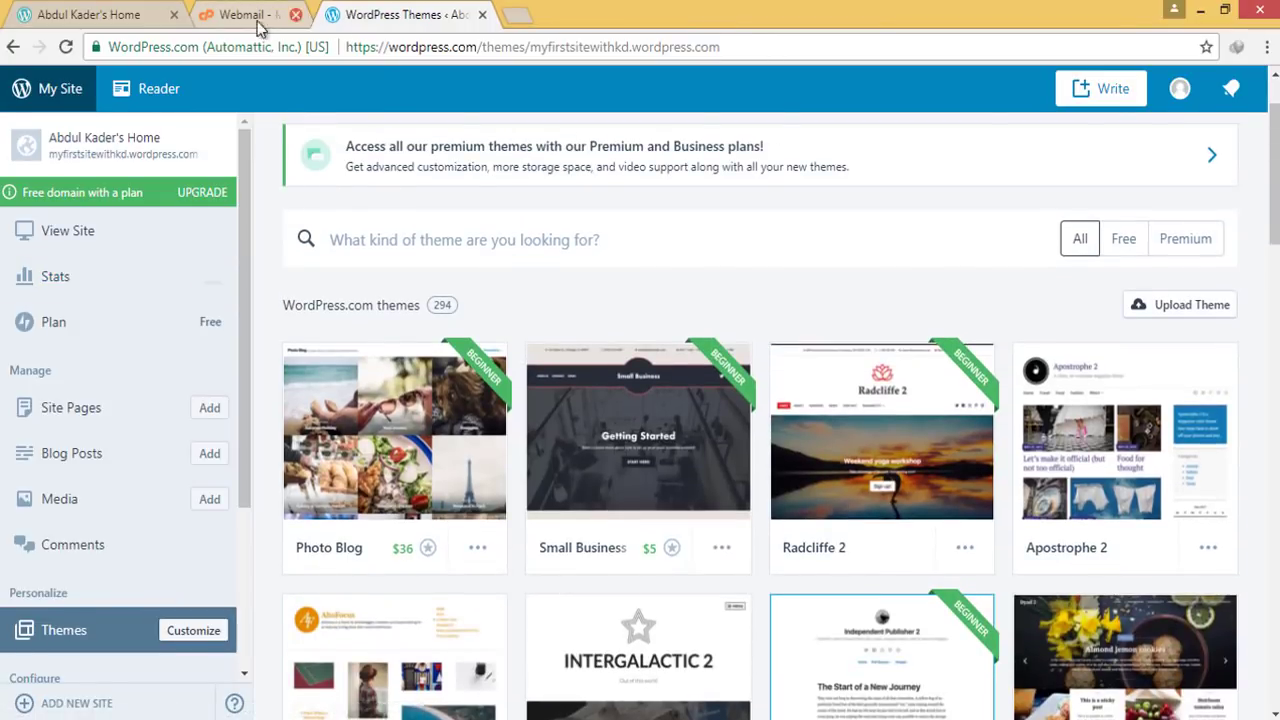
left_click(174, 14)
Open View Site in a new tab, scroll through the site, then return to Themes
right_click(66, 221)
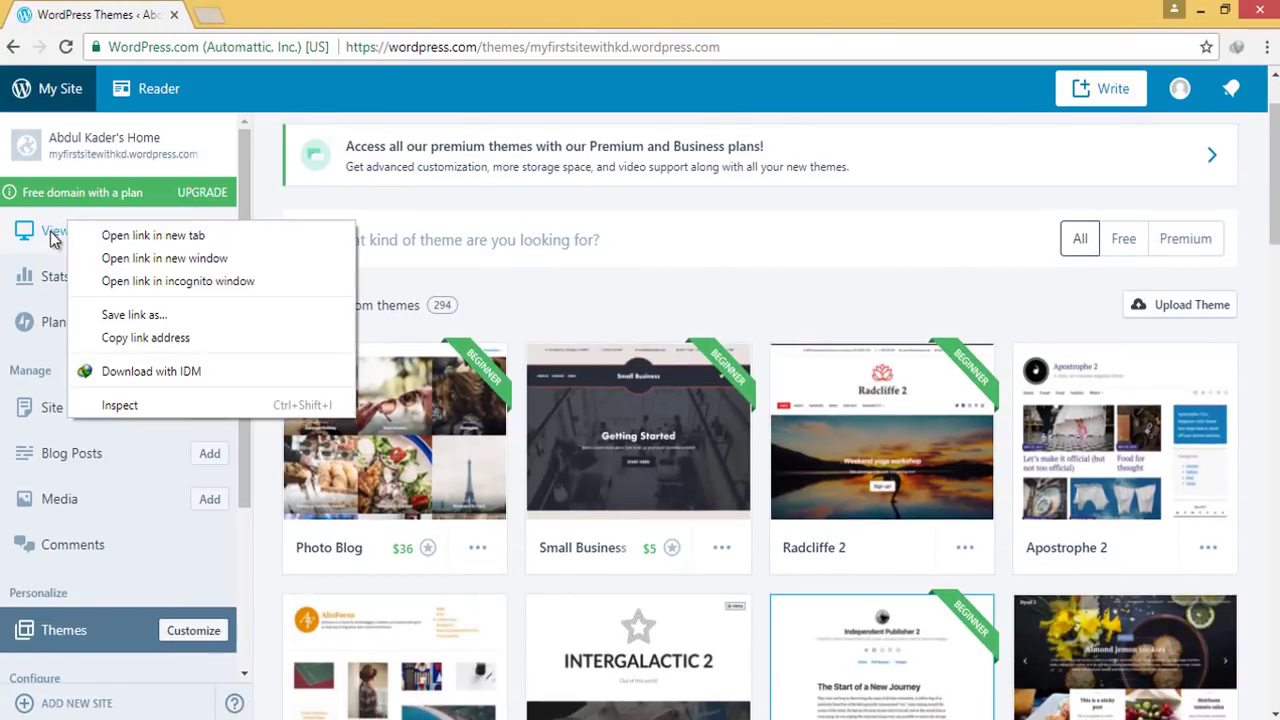
right_click(50, 233)
left_click(108, 250)
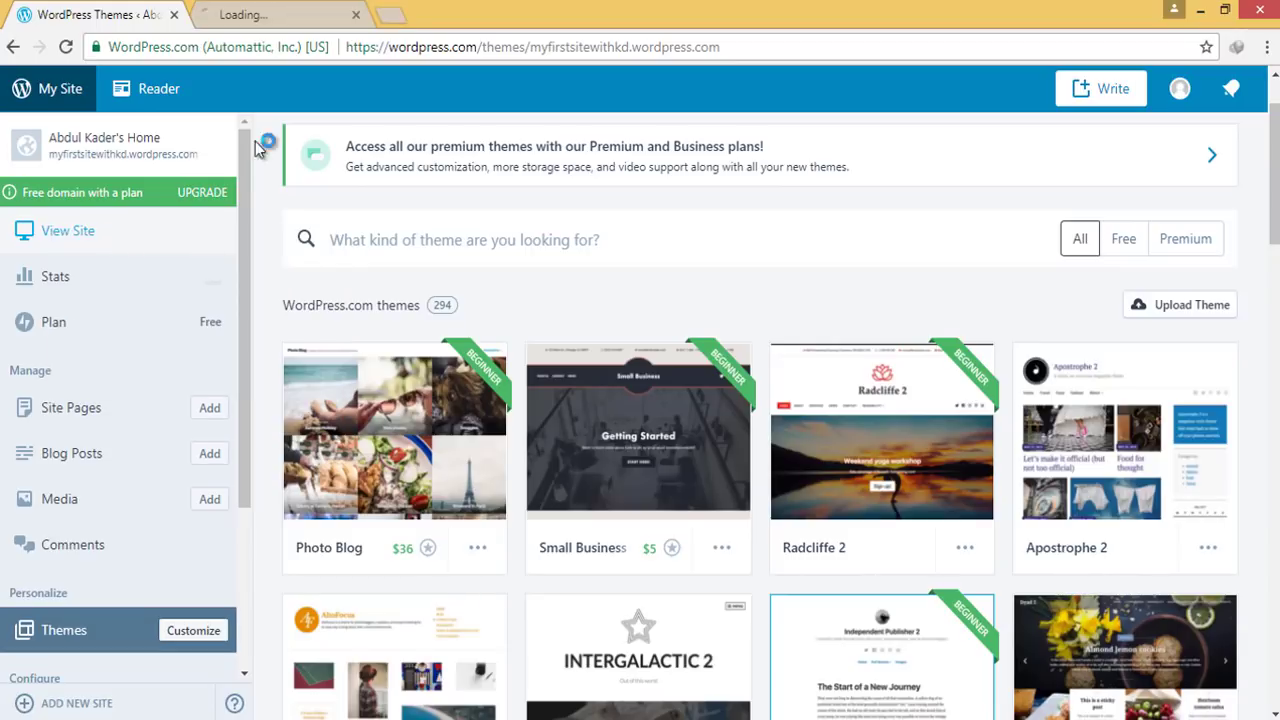
left_click(251, 14)
scroll(576, 316, "down", 1)
scroll(576, 316, "down", 6)
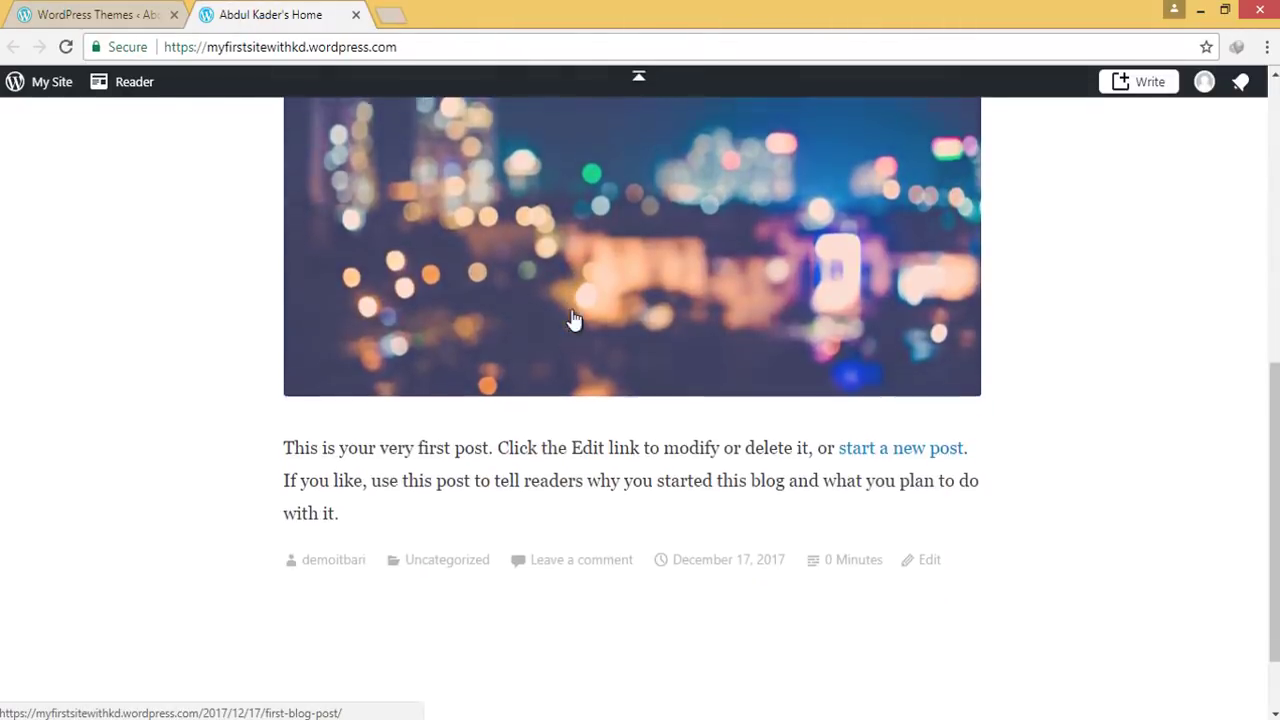
scroll(694, 354, "up", 7)
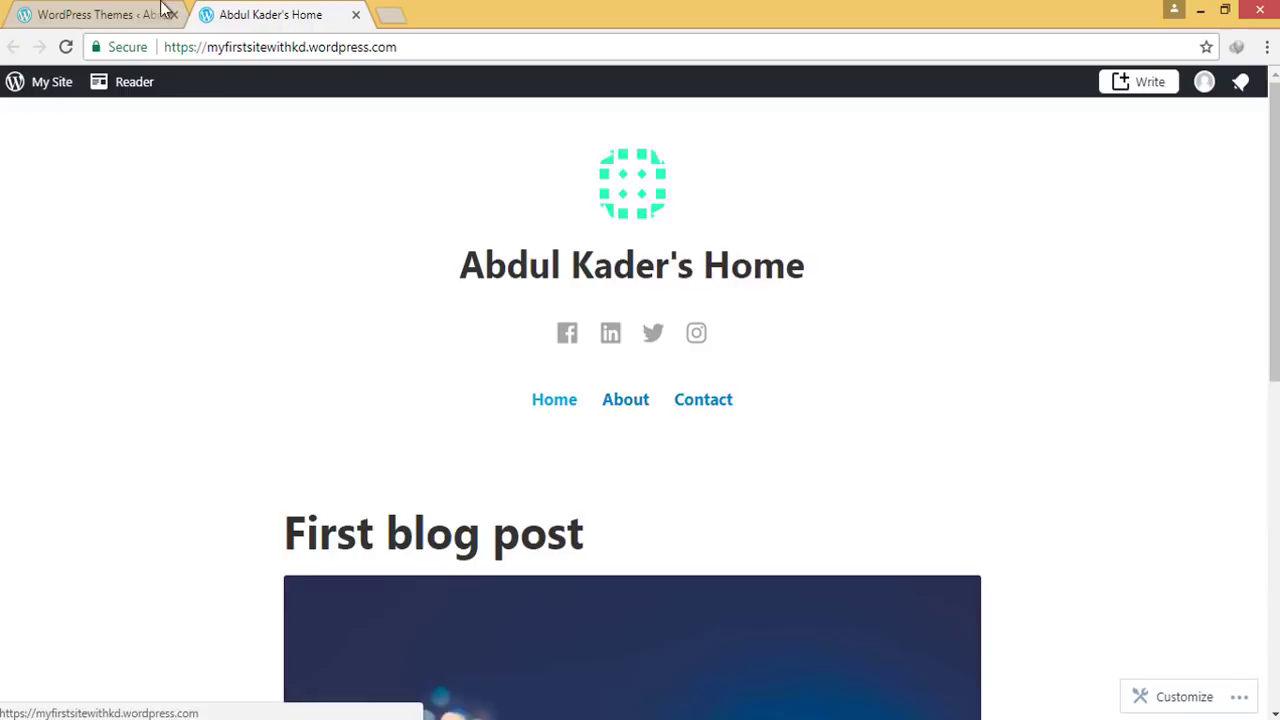
left_click(160, 10)
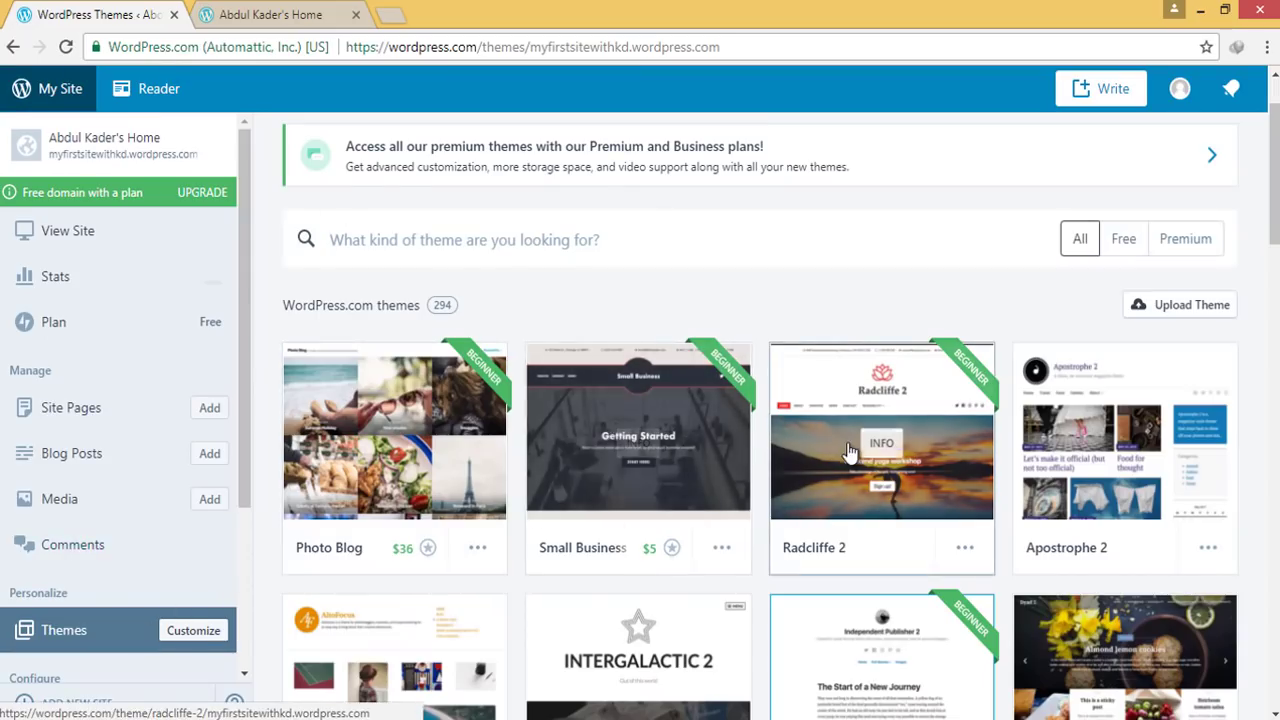
scroll(760, 480, "down", 1)
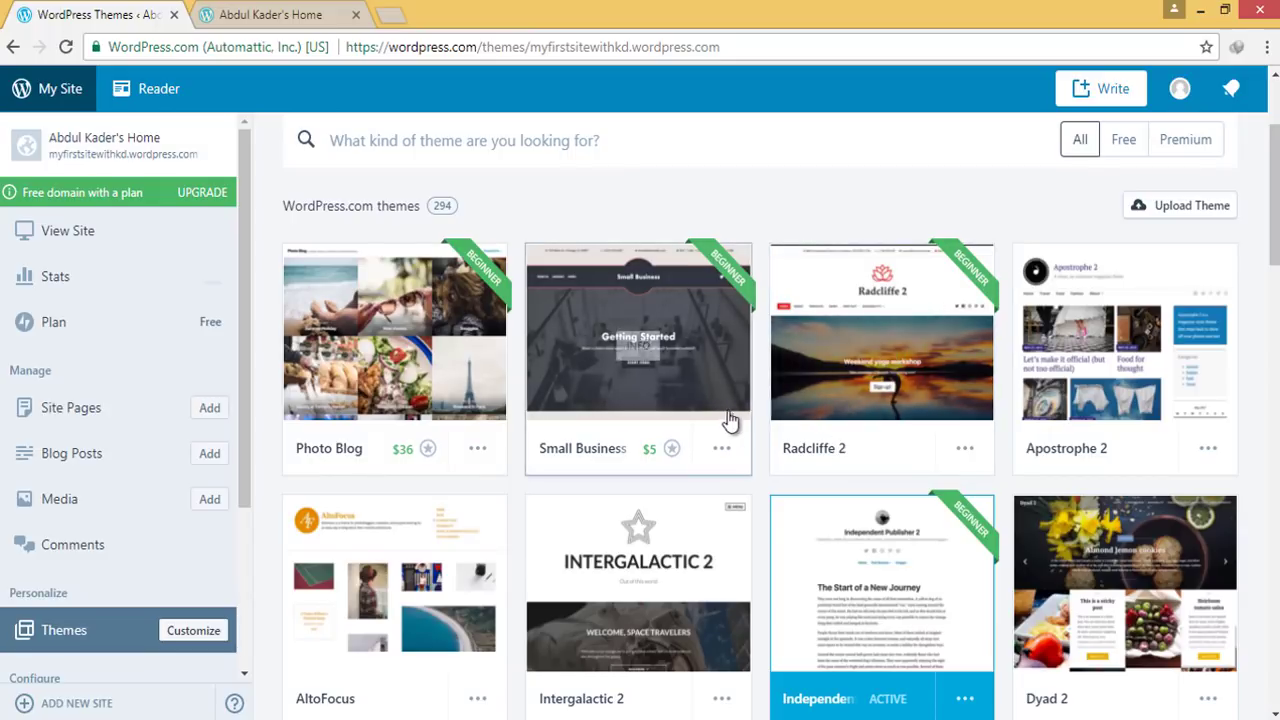
Filter the theme gallery to show only the 93 Free themes
mouse_move(260, 253)
left_mouse_down()
mouse_move(1006, 490)
mouse_move(1236, 490)
left_mouse_up()
left_click_drag(378, 421, 455, 472)
left_click_drag(614, 419, 697, 460)
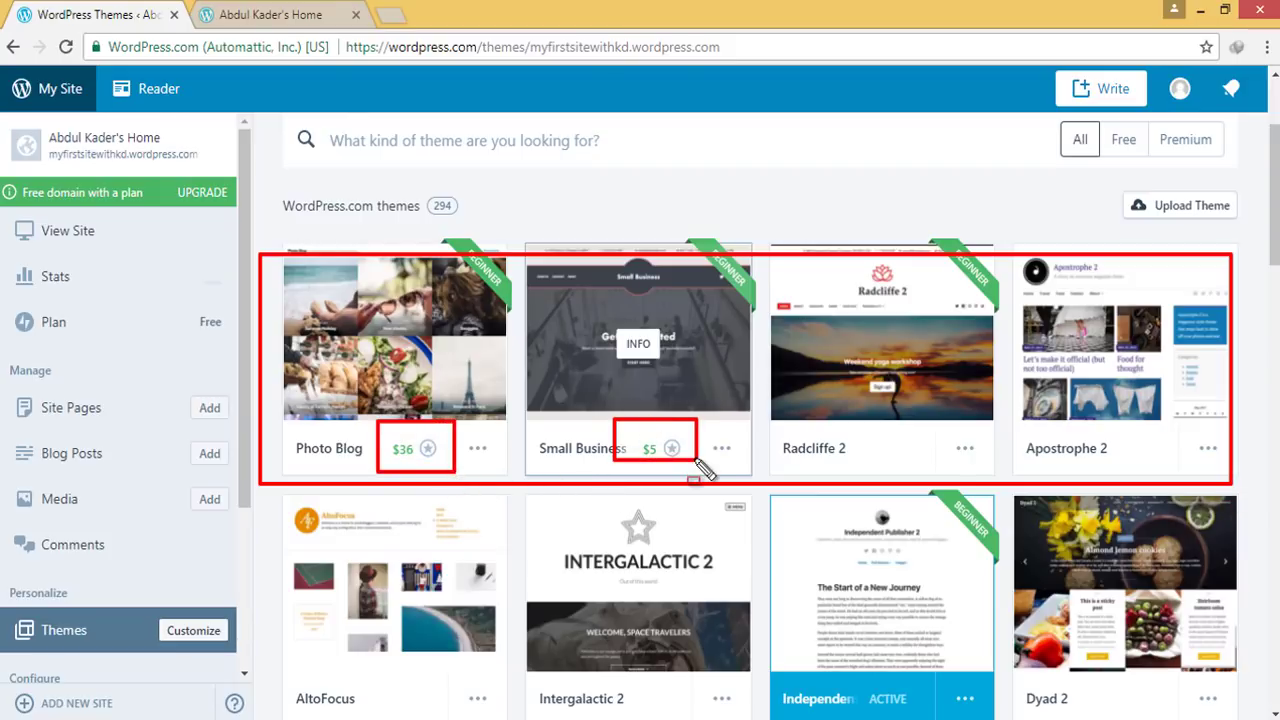
key("Escape")
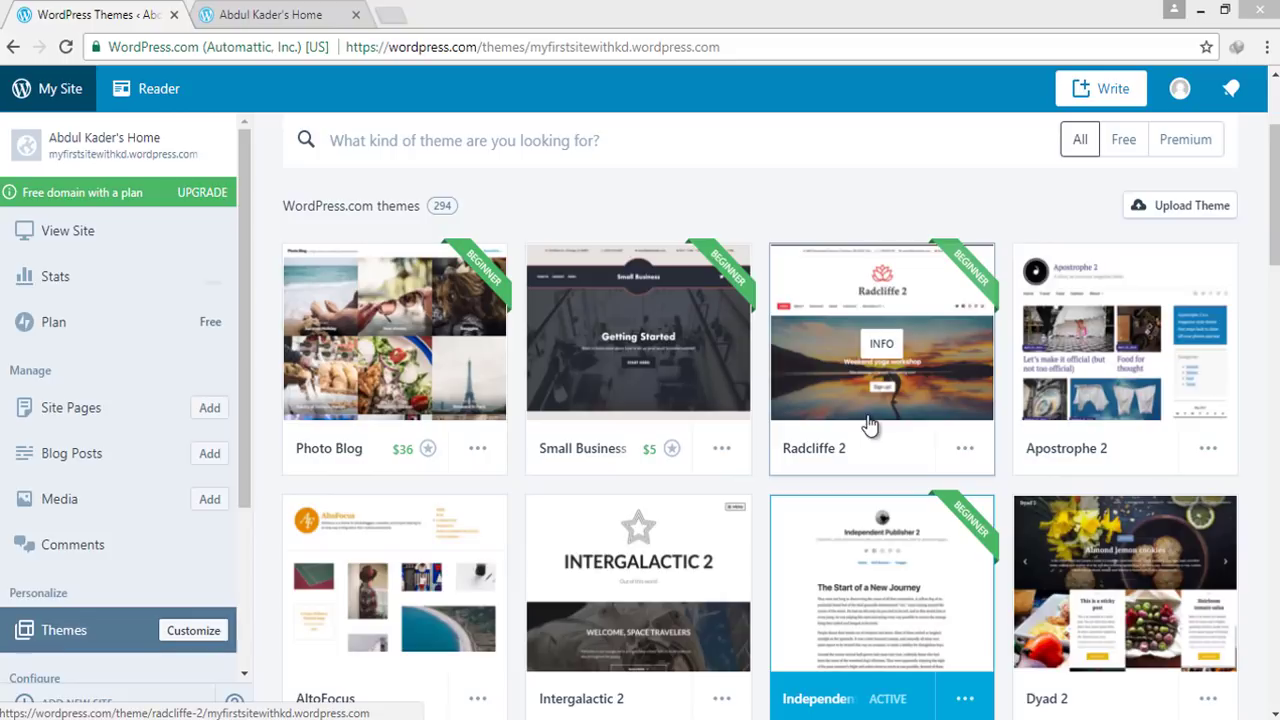
left_click_drag(1037, 111, 1252, 177)
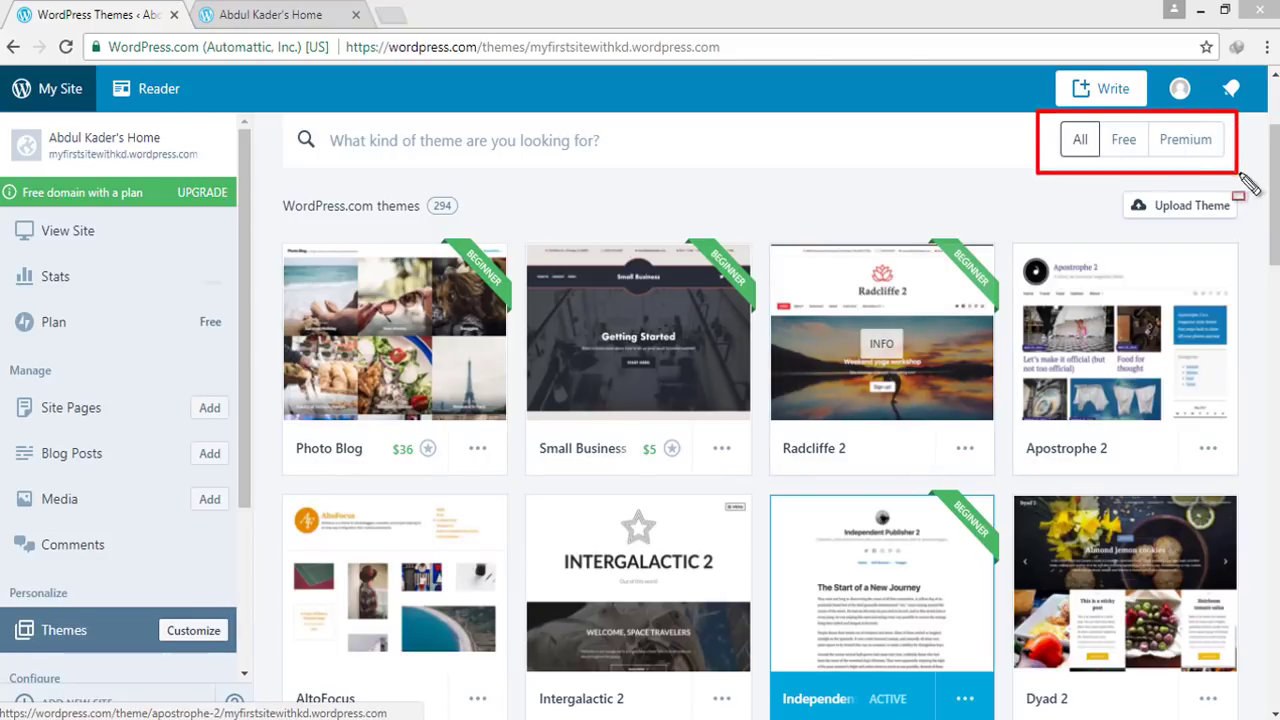
key("Escape")
left_click(1123, 145)
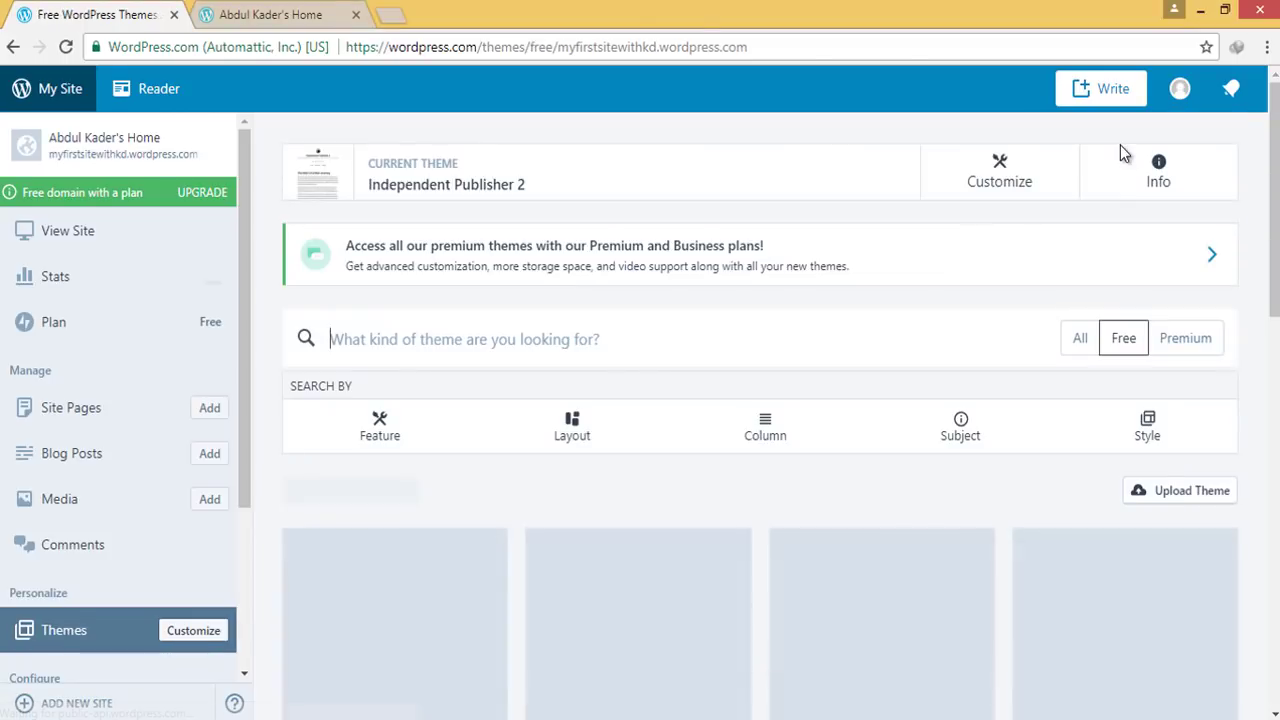
Scroll the free themes down to Eighties and open its card's options menu
scroll(674, 377, "down", 2)
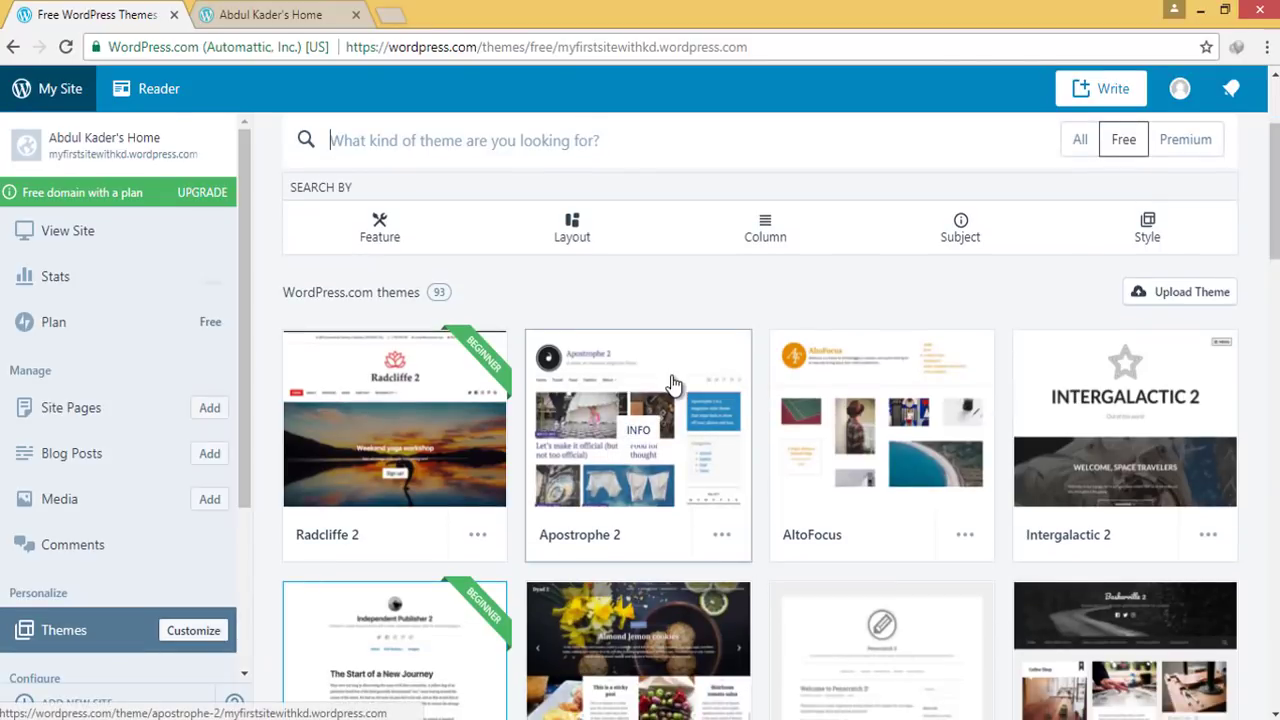
scroll(910, 565, "down", 6)
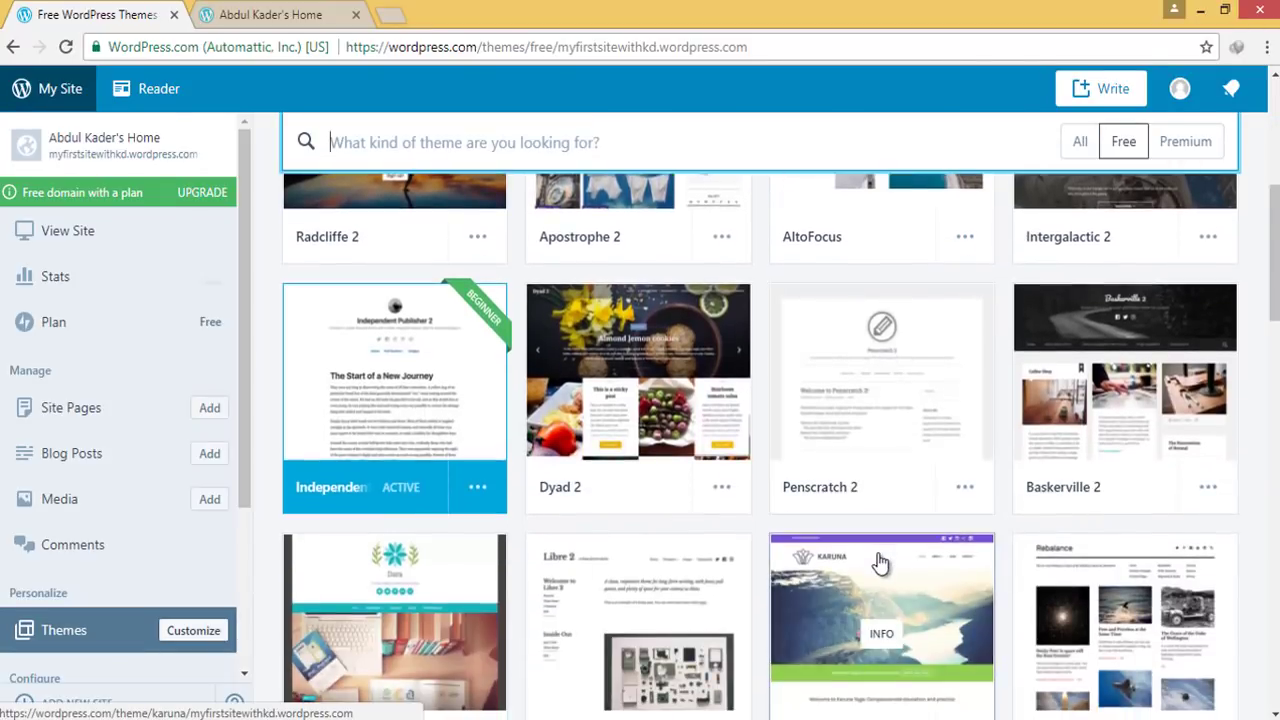
scroll(877, 560, "down", 4)
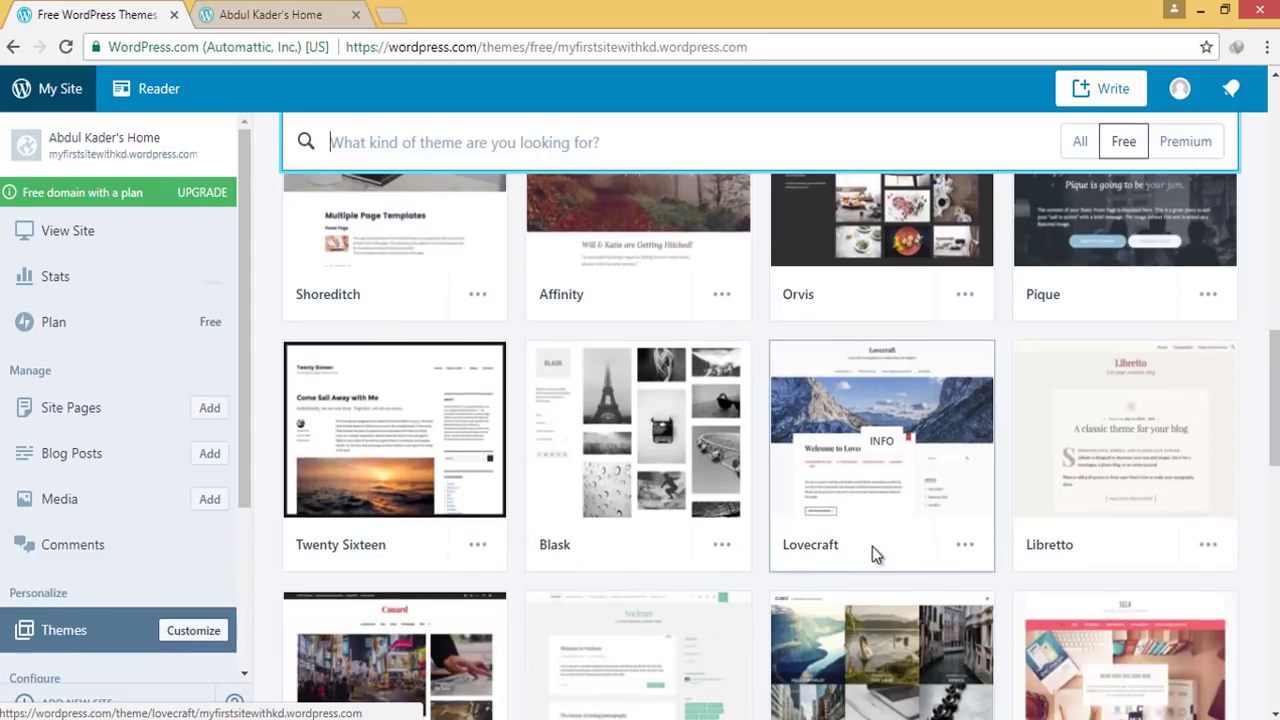
scroll(872, 546, "down", 4)
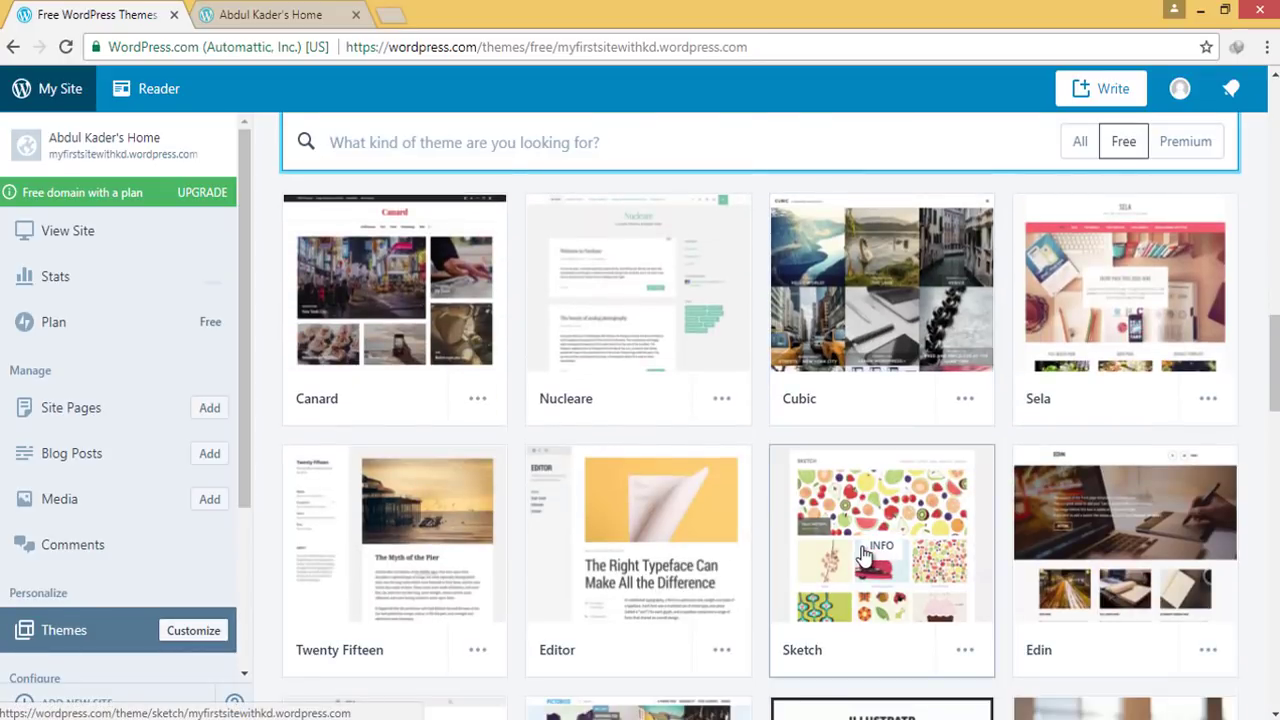
scroll(857, 552, "down", 3)
scroll(855, 548, "down", 3)
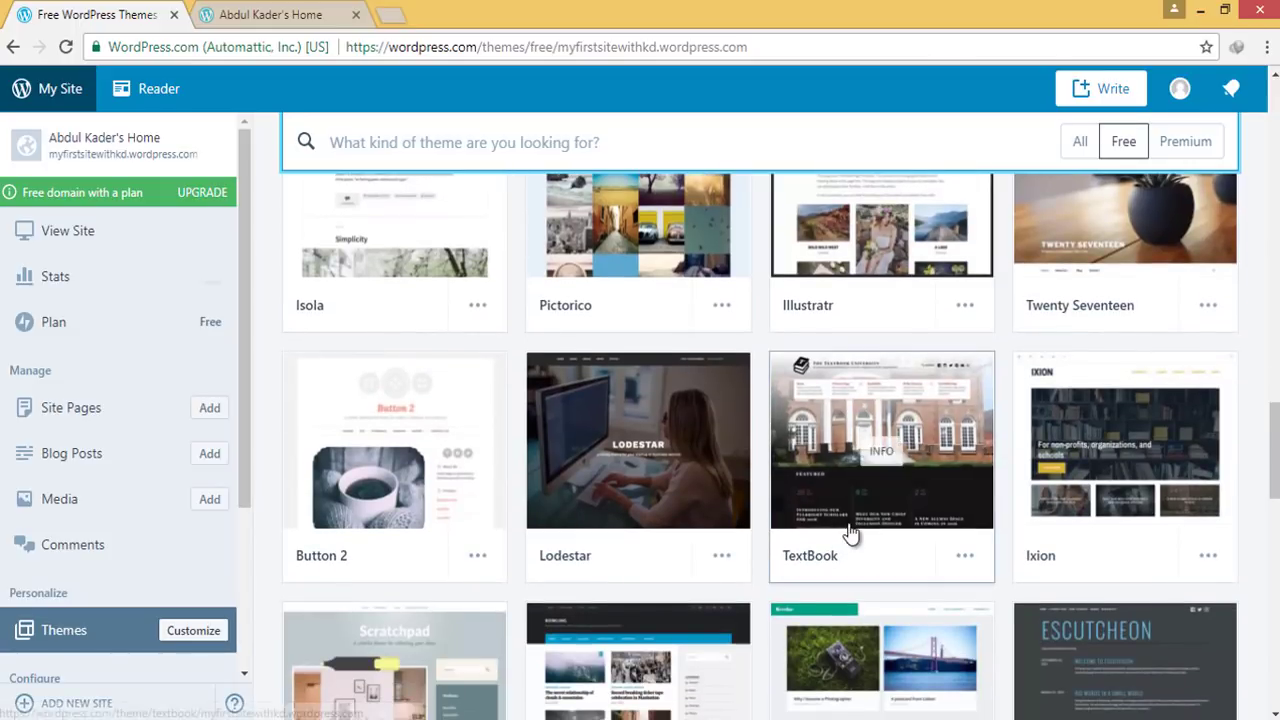
scroll(850, 537, "down", 1)
scroll(850, 535, "down", 7)
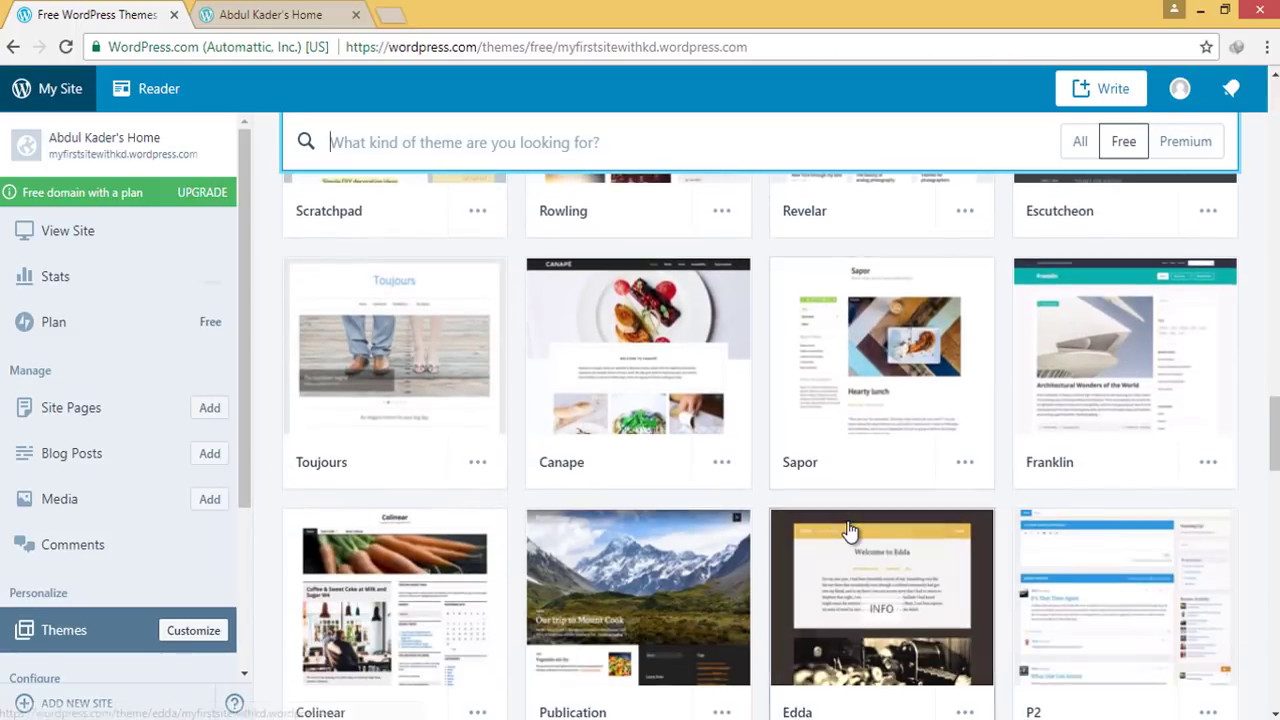
scroll(845, 525, "down", 5)
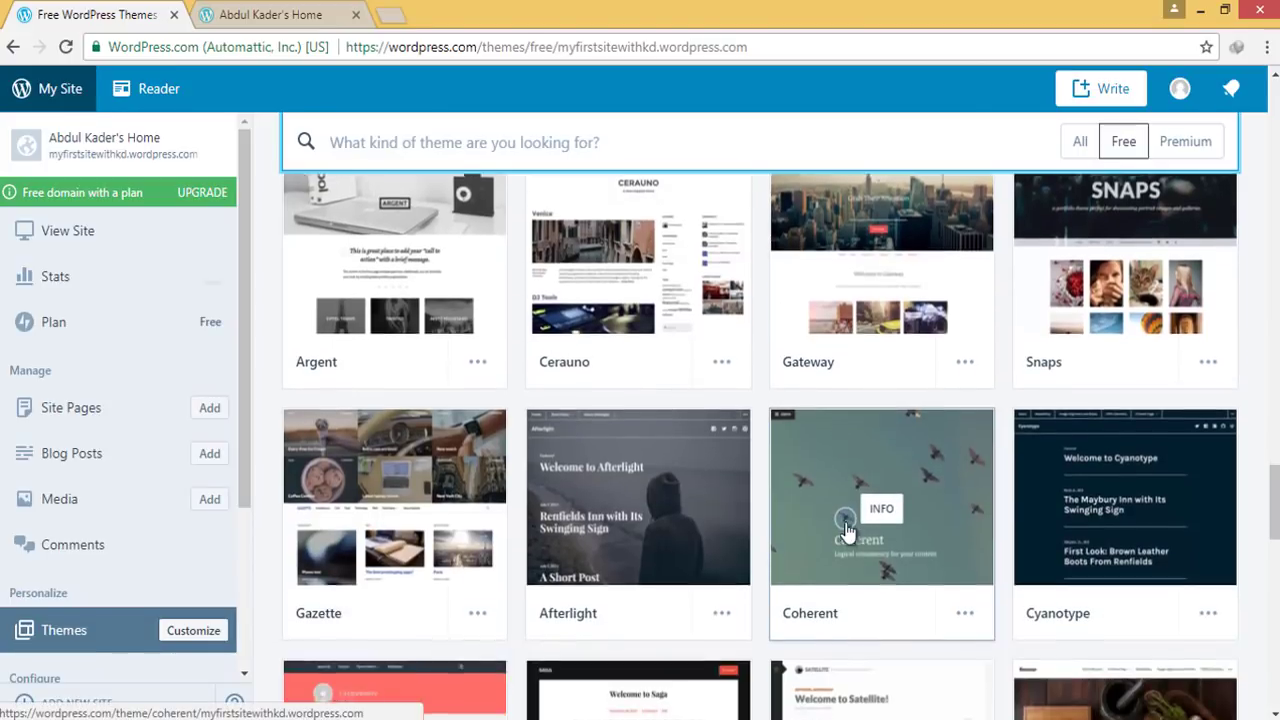
scroll(841, 516, "up", 3)
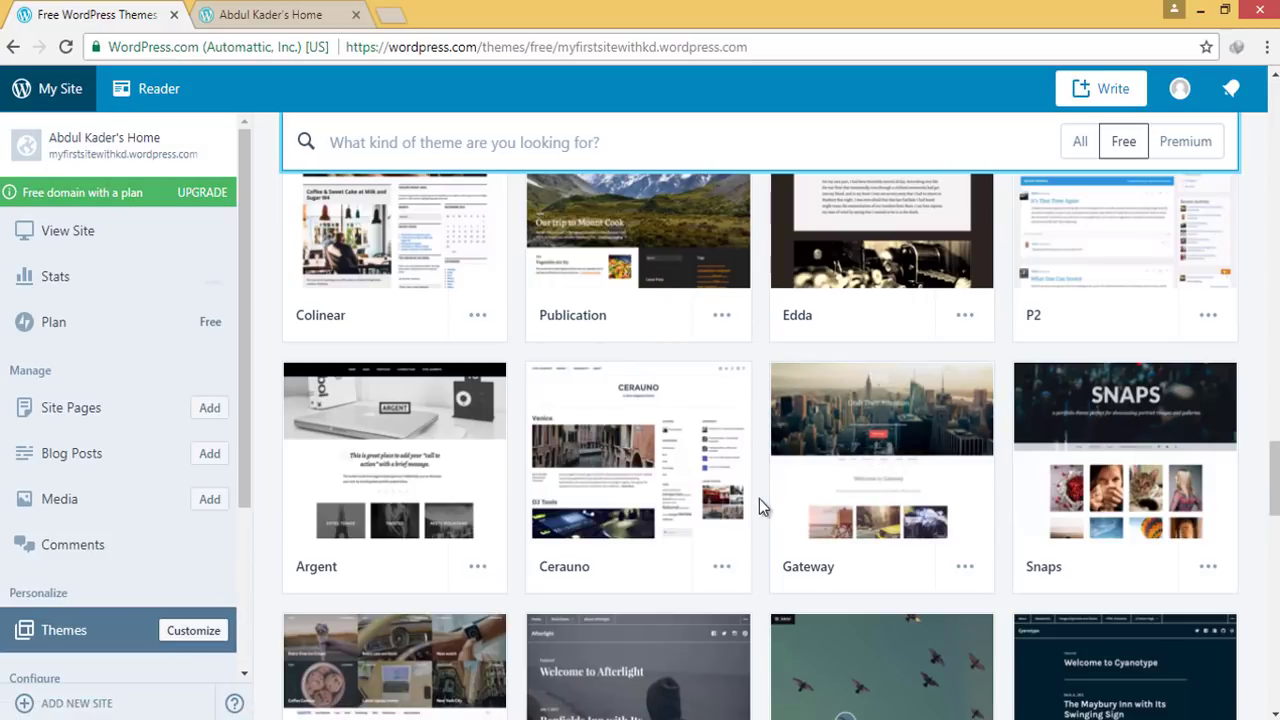
scroll(741, 494, "down", 4)
scroll(741, 494, "down", 1)
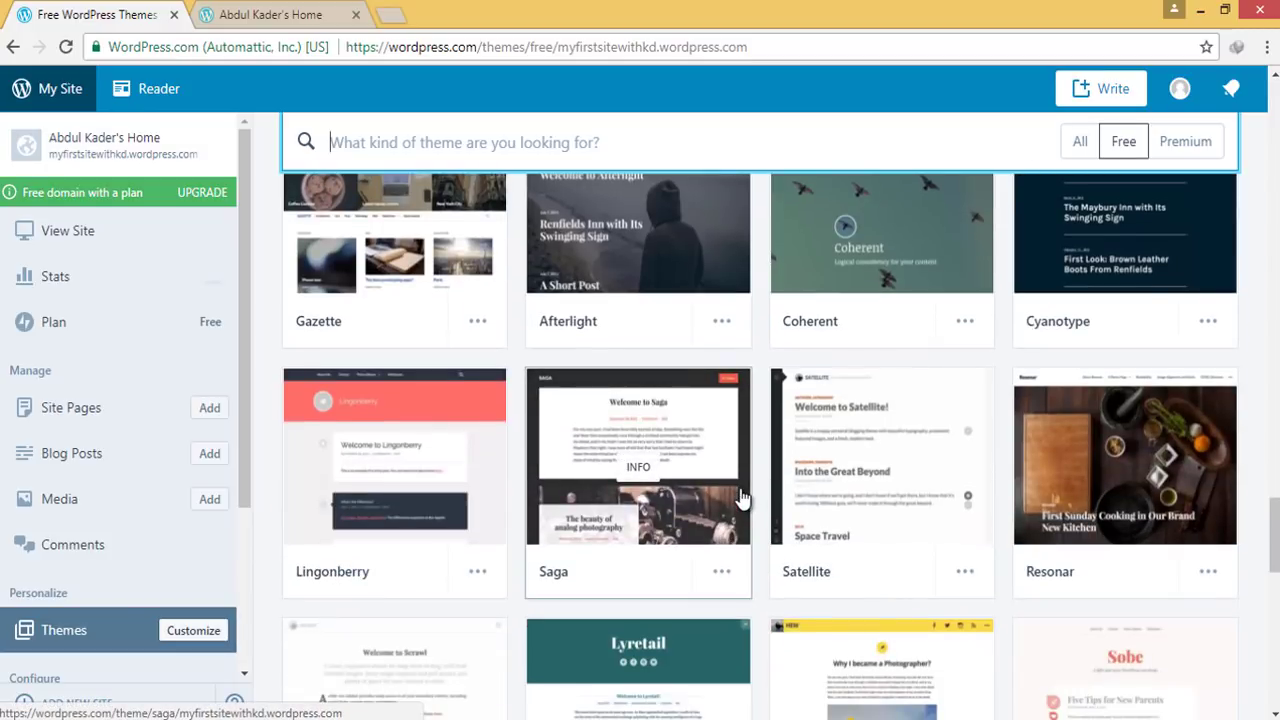
scroll(741, 494, "down", 9)
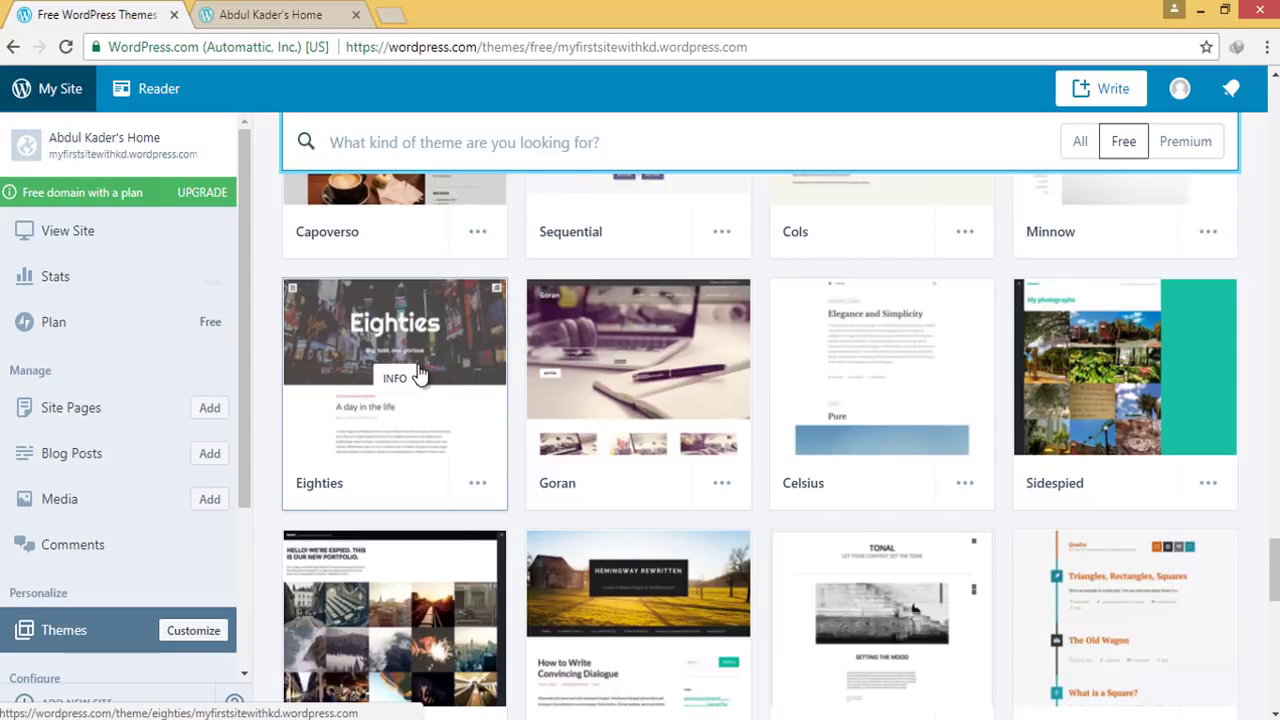
left_click(478, 486)
Preview the Eighties live demo and activate Eighties as the site's theme
left_click(371, 278)
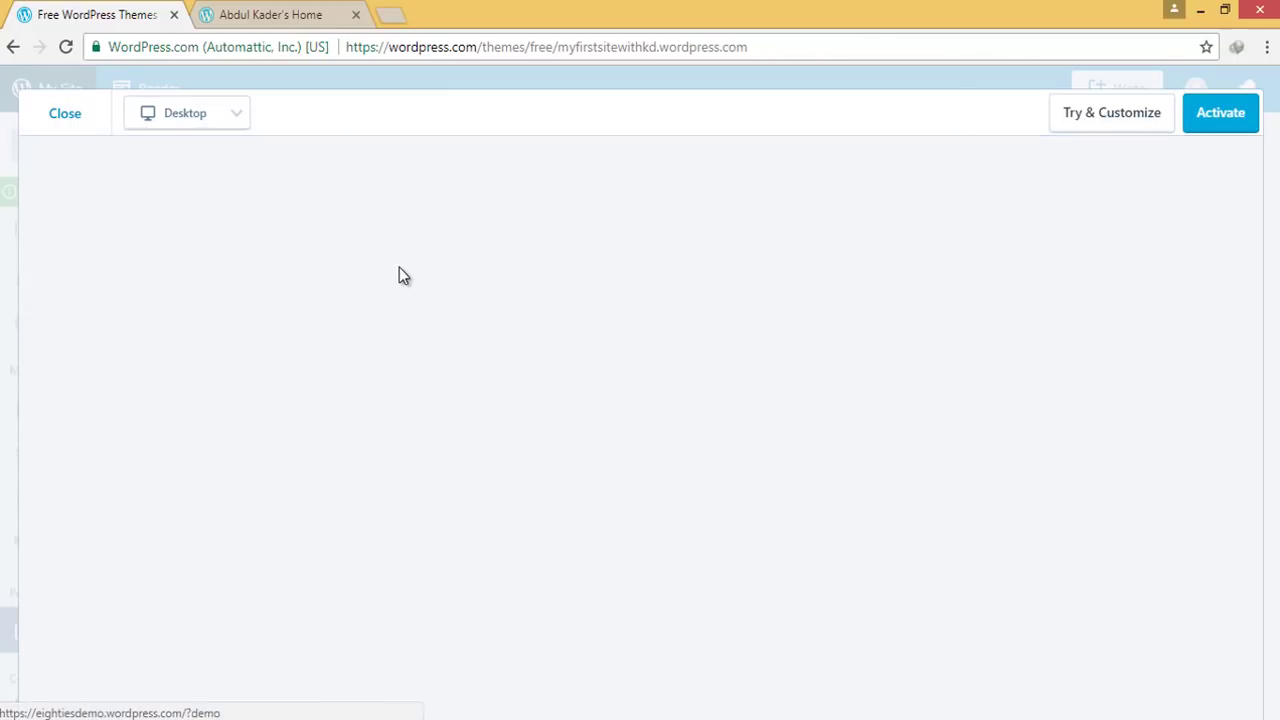
scroll(594, 500, "down", 5)
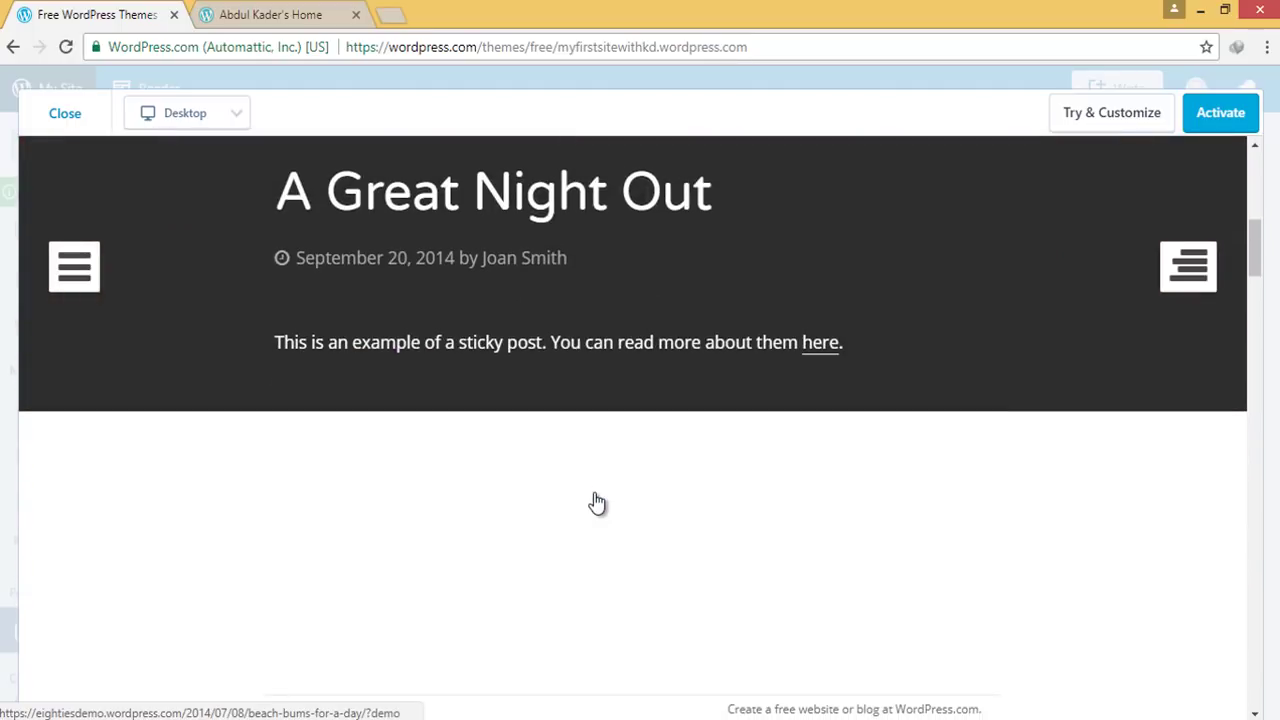
scroll(596, 502, "down", 15)
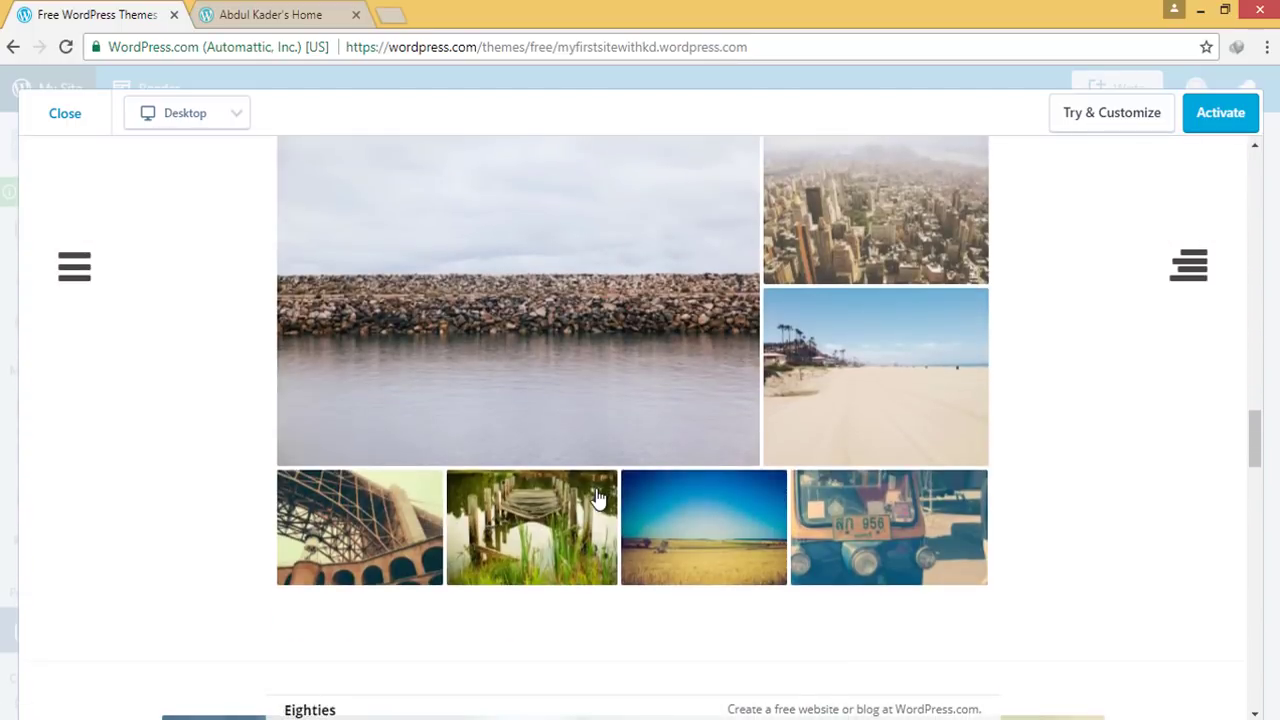
scroll(597, 498, "down", 3)
scroll(597, 500, "up", 6)
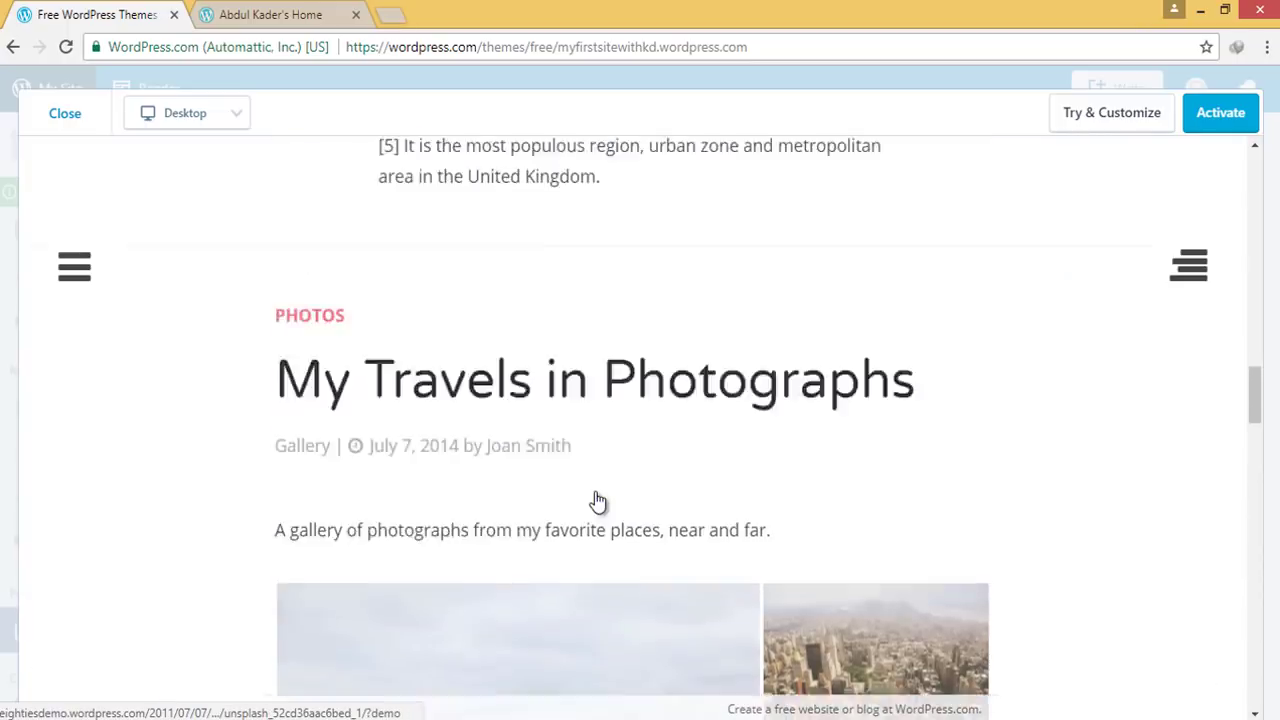
scroll(597, 500, "up", 15)
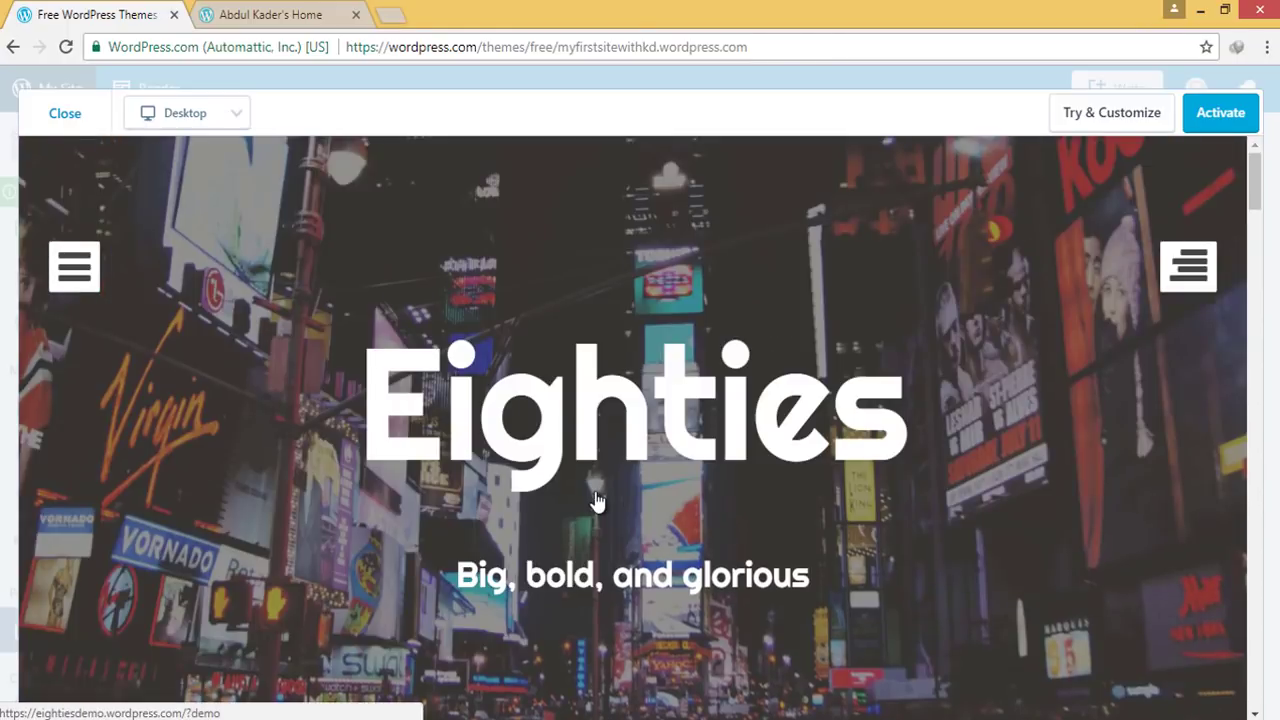
left_click(1225, 115)
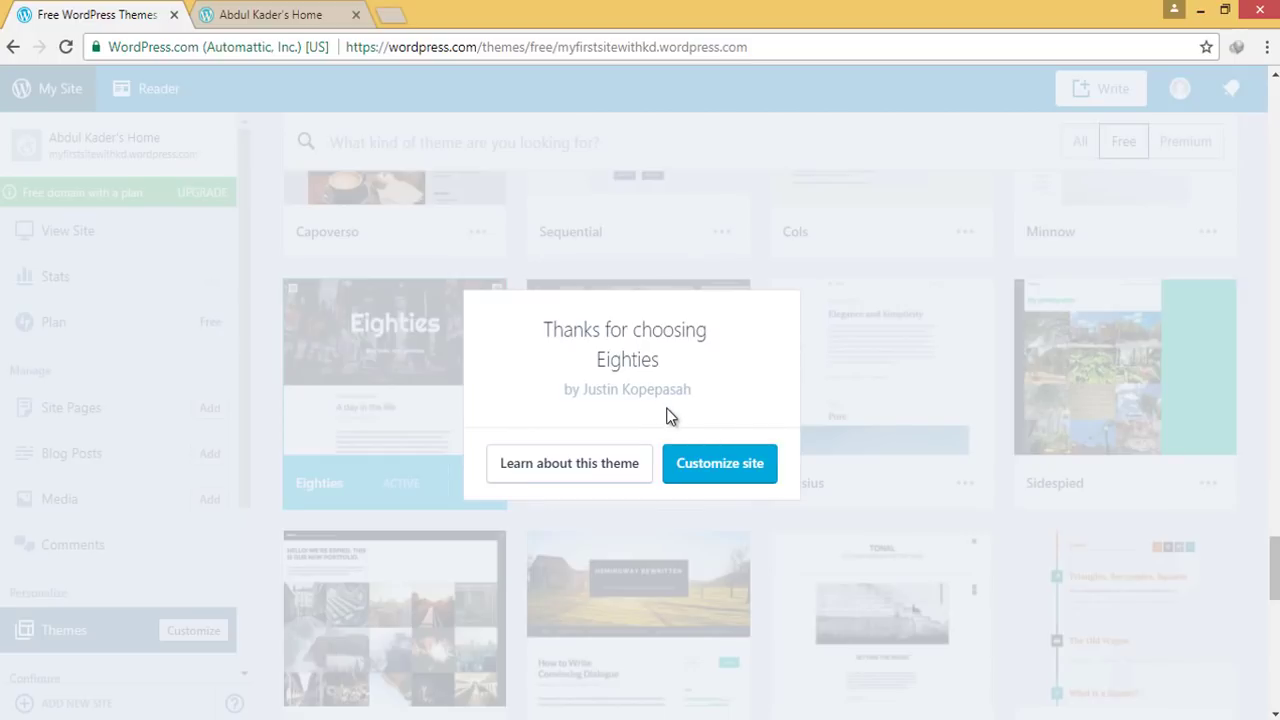
Launch the Customizer for the Eighties theme and bring up the site's home page tab
left_click(703, 465)
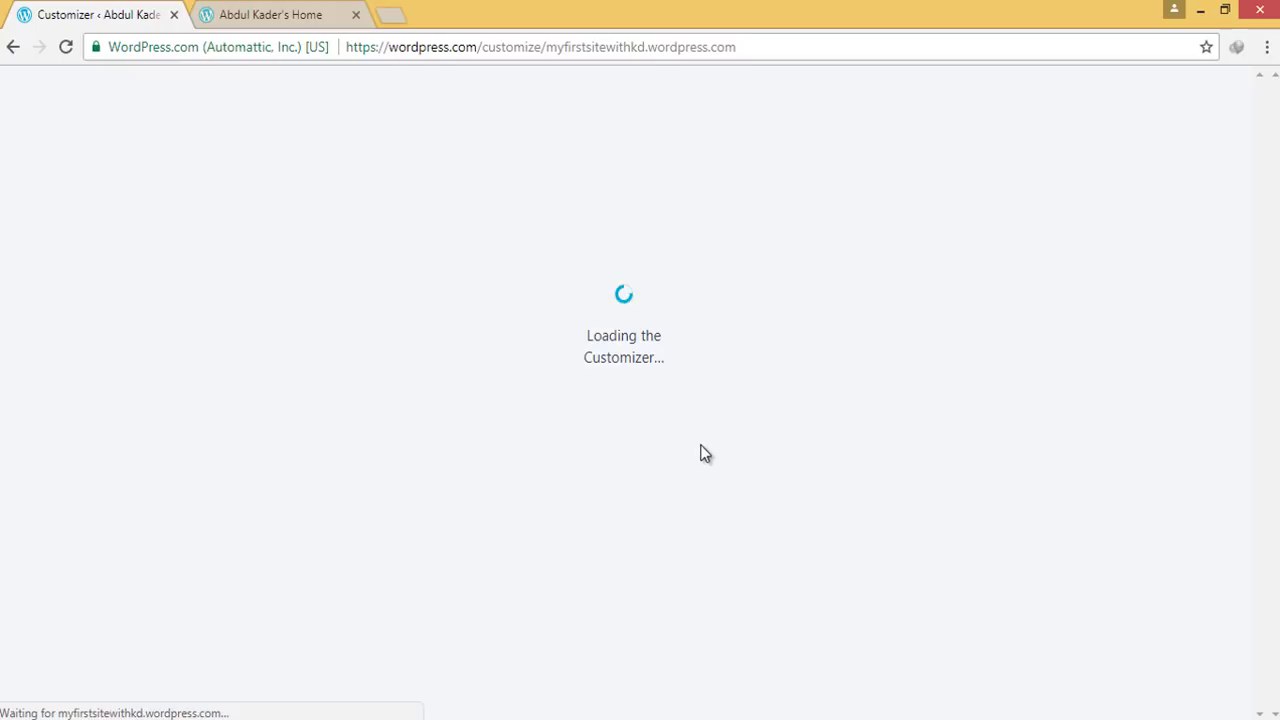
left_click(295, 15)
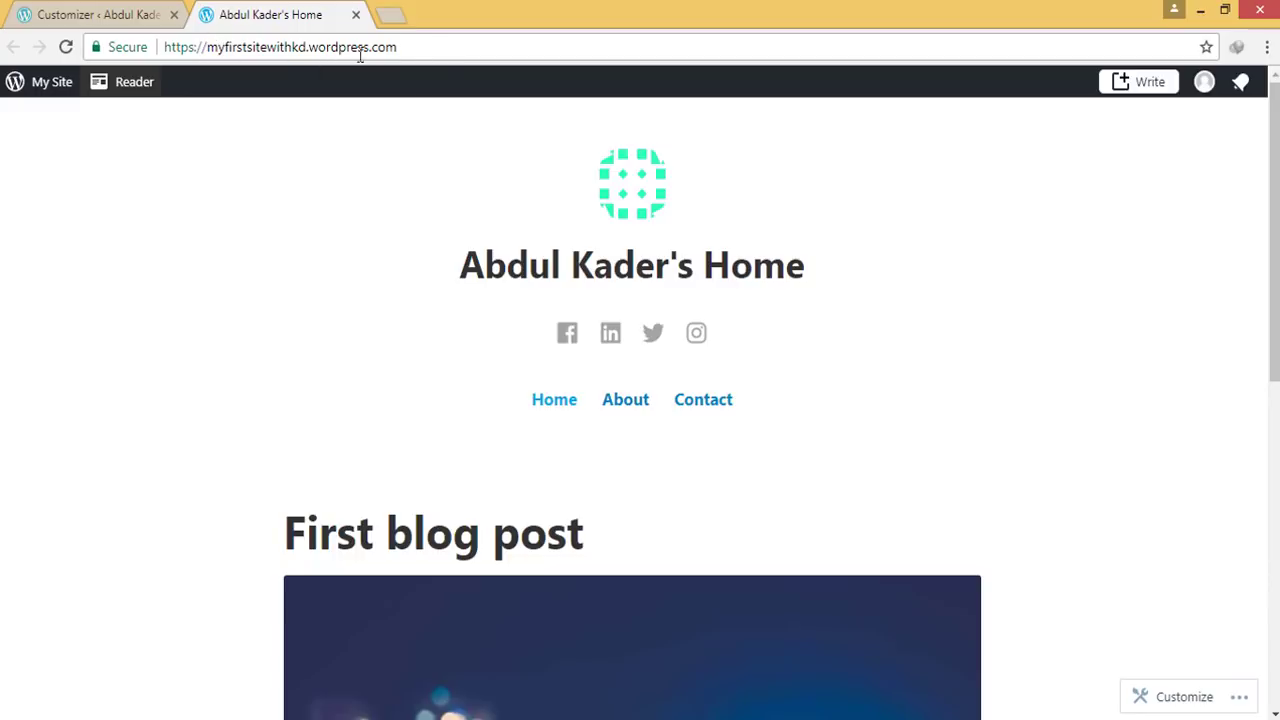
Reload the live site to check the Eighties city header and menu, then return to the Customizer
left_click(413, 50)
key("Return")
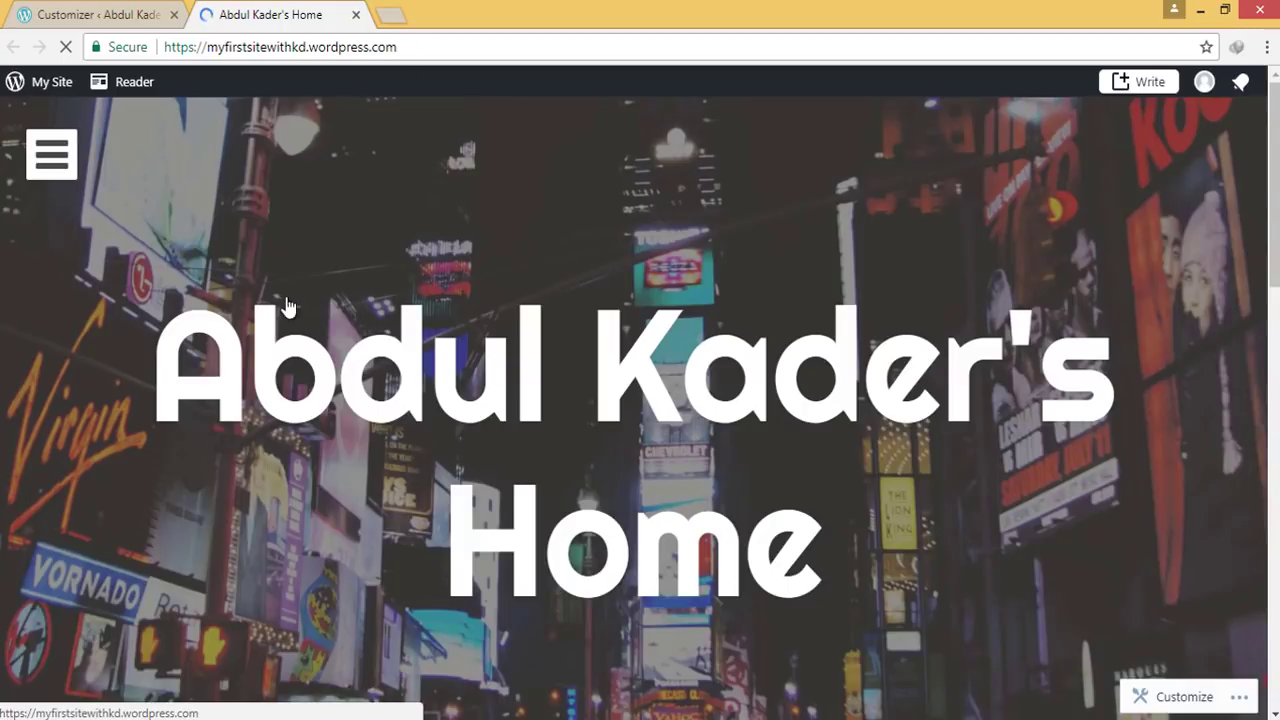
scroll(271, 349, "down", 10)
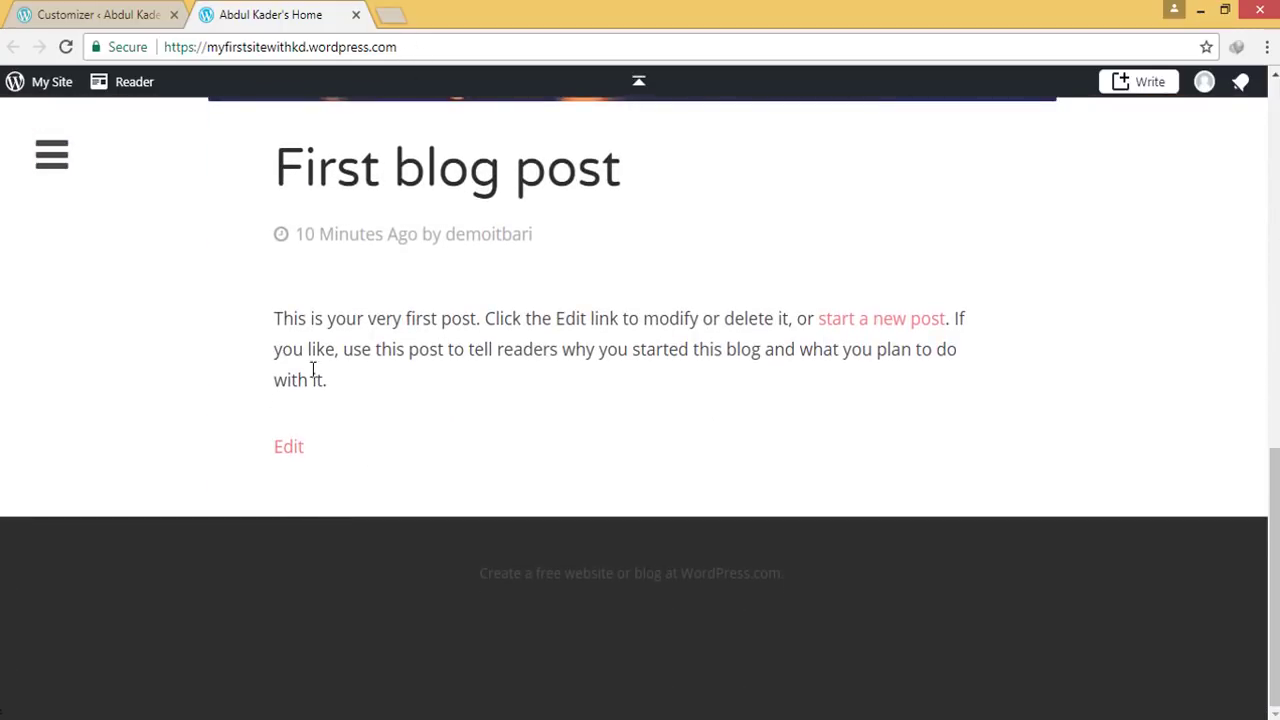
scroll(300, 365, "up", 10)
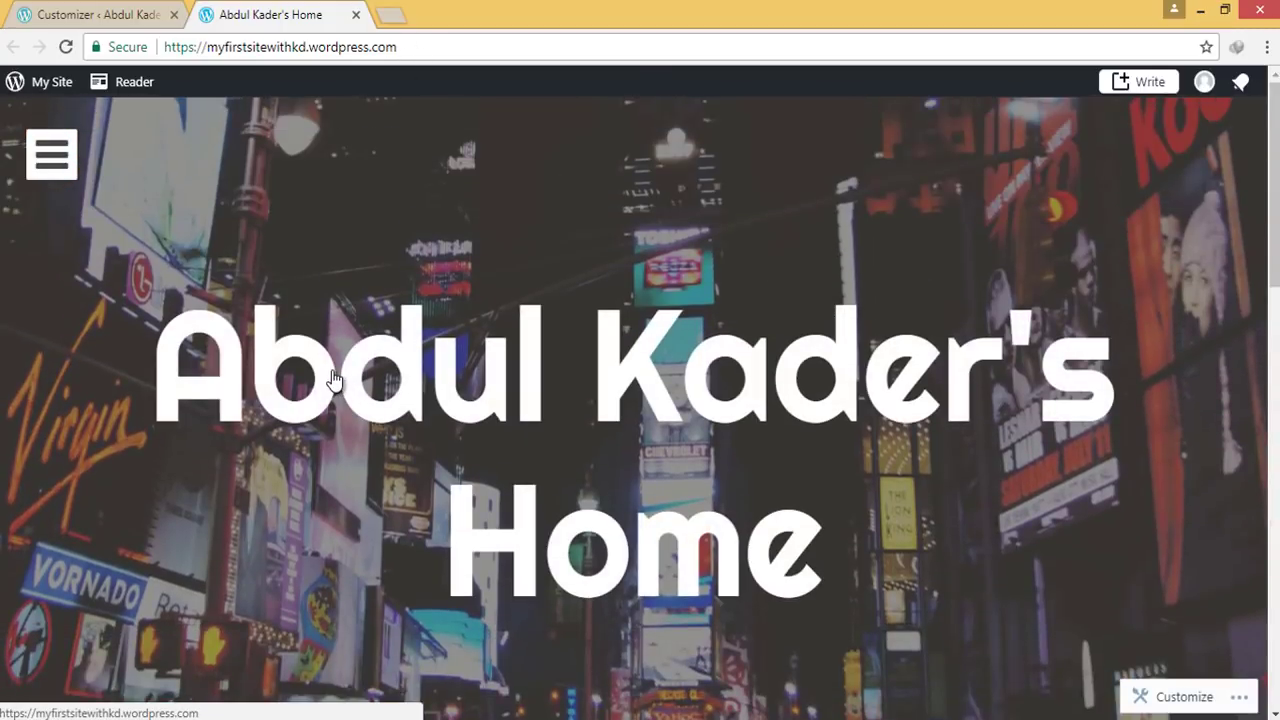
scroll(340, 390, "down", 10)
scroll(342, 397, "up", 5)
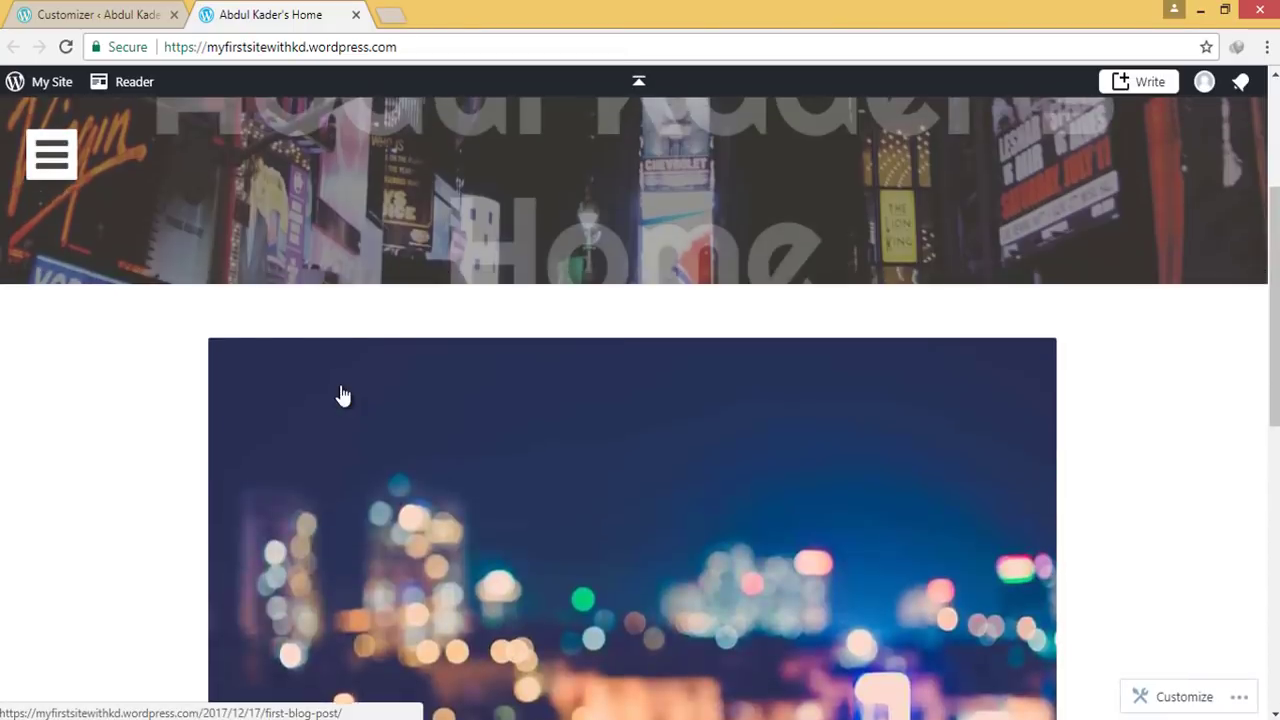
scroll(342, 397, "up", 5)
left_click(56, 158)
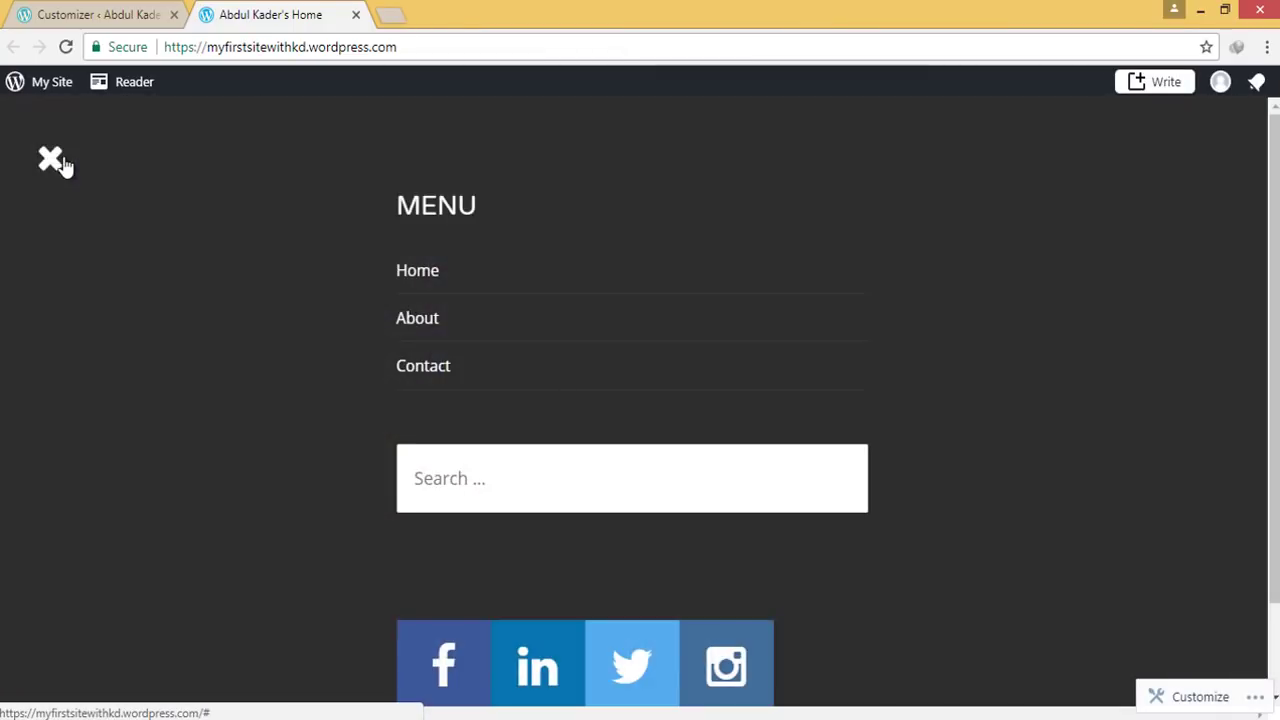
left_click(52, 160)
left_click(74, 12)
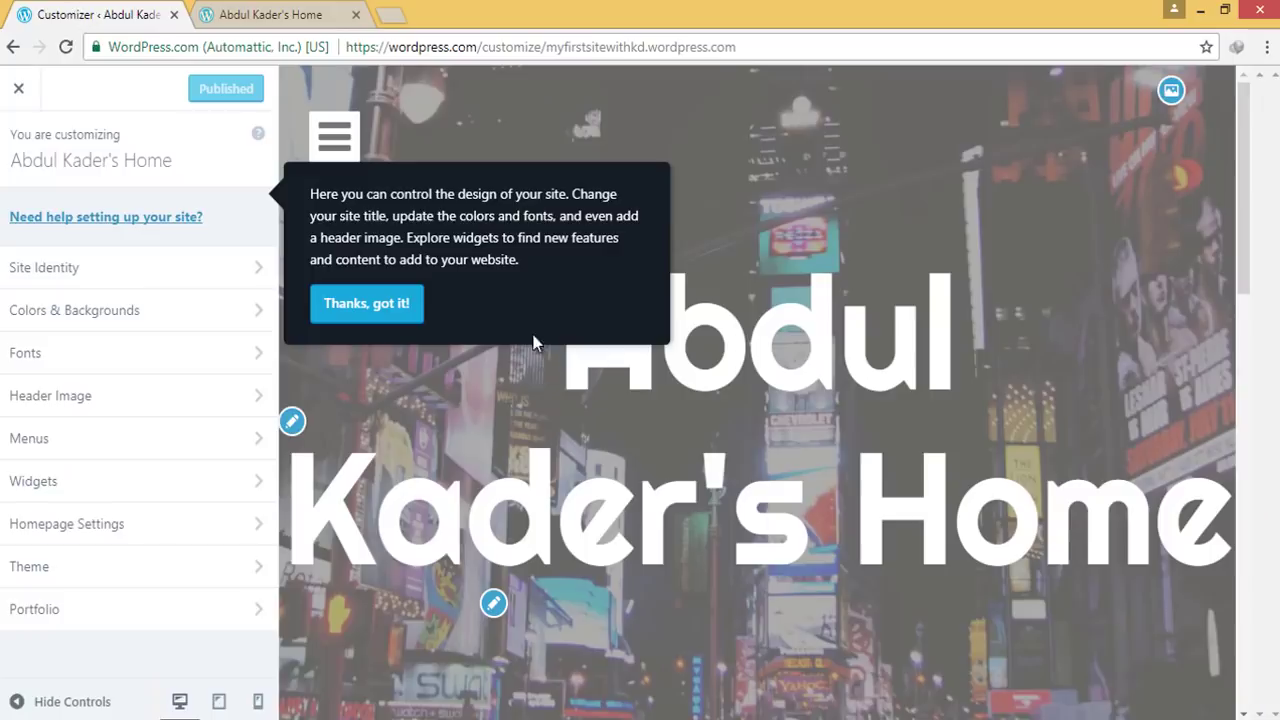
Set the site tagline to 'A demo site to show you how to create a website within 10 minutes'
left_click(369, 321)
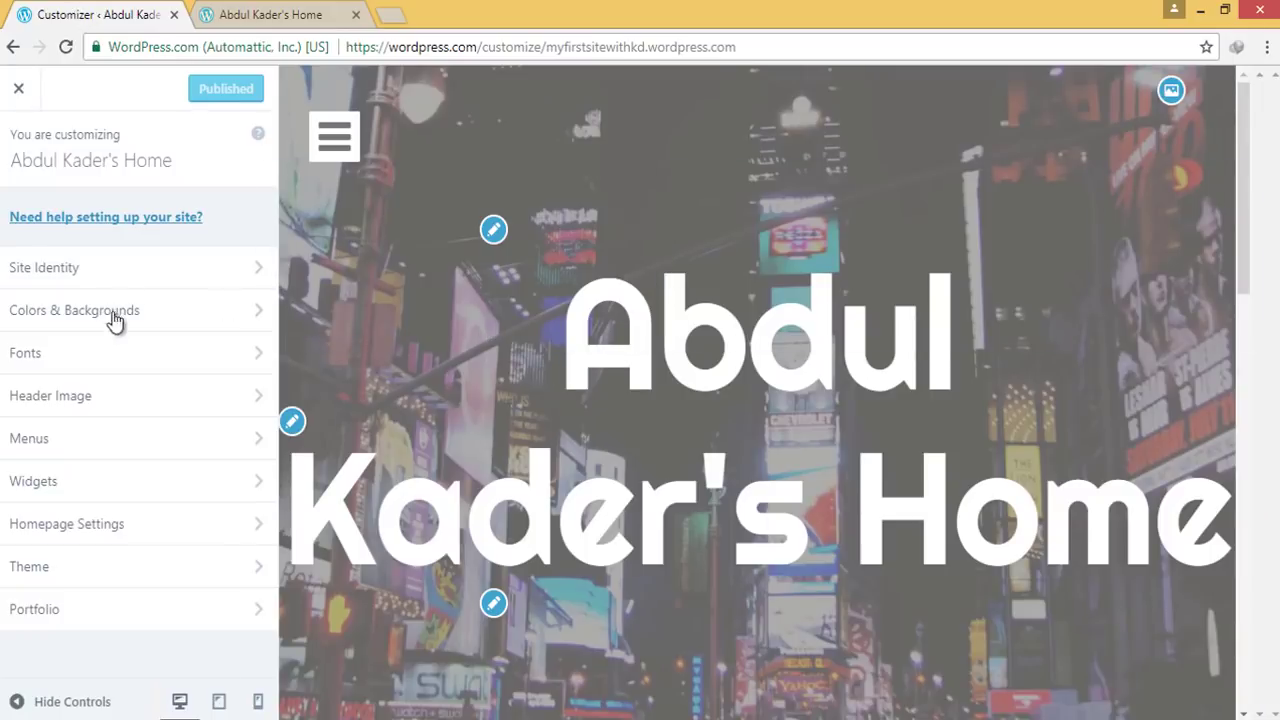
left_click(190, 266)
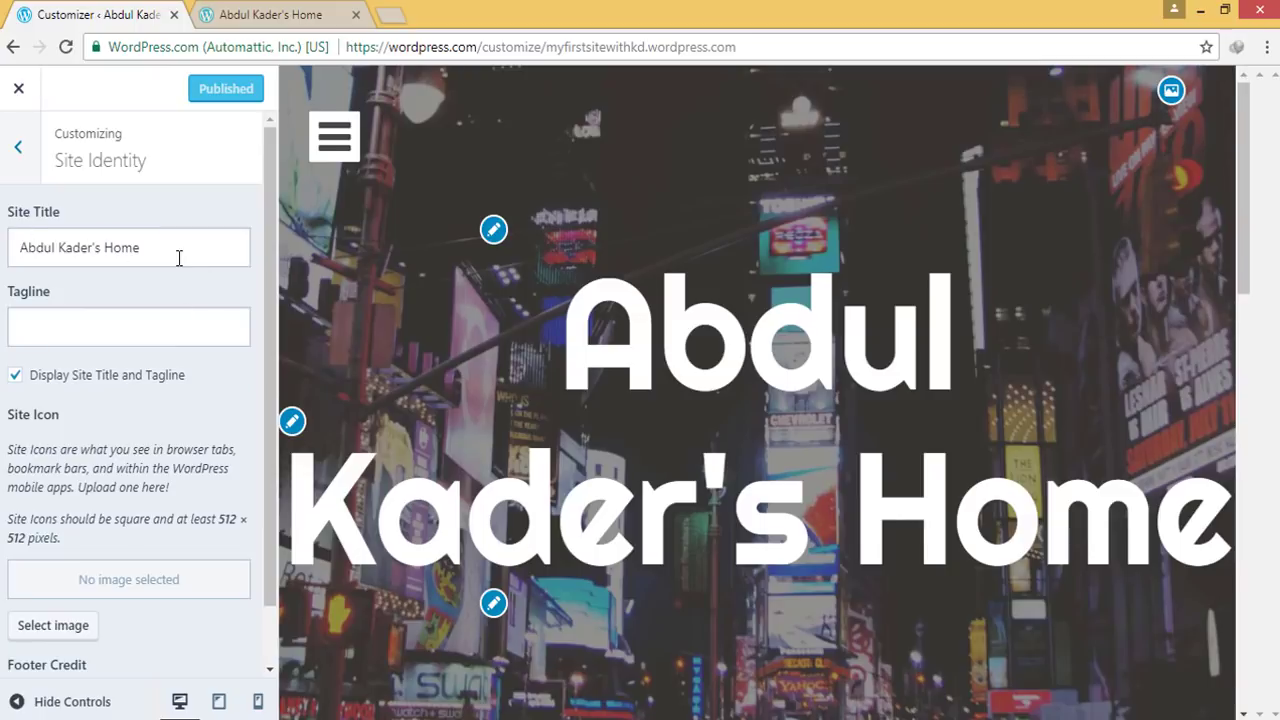
left_click(63, 336)
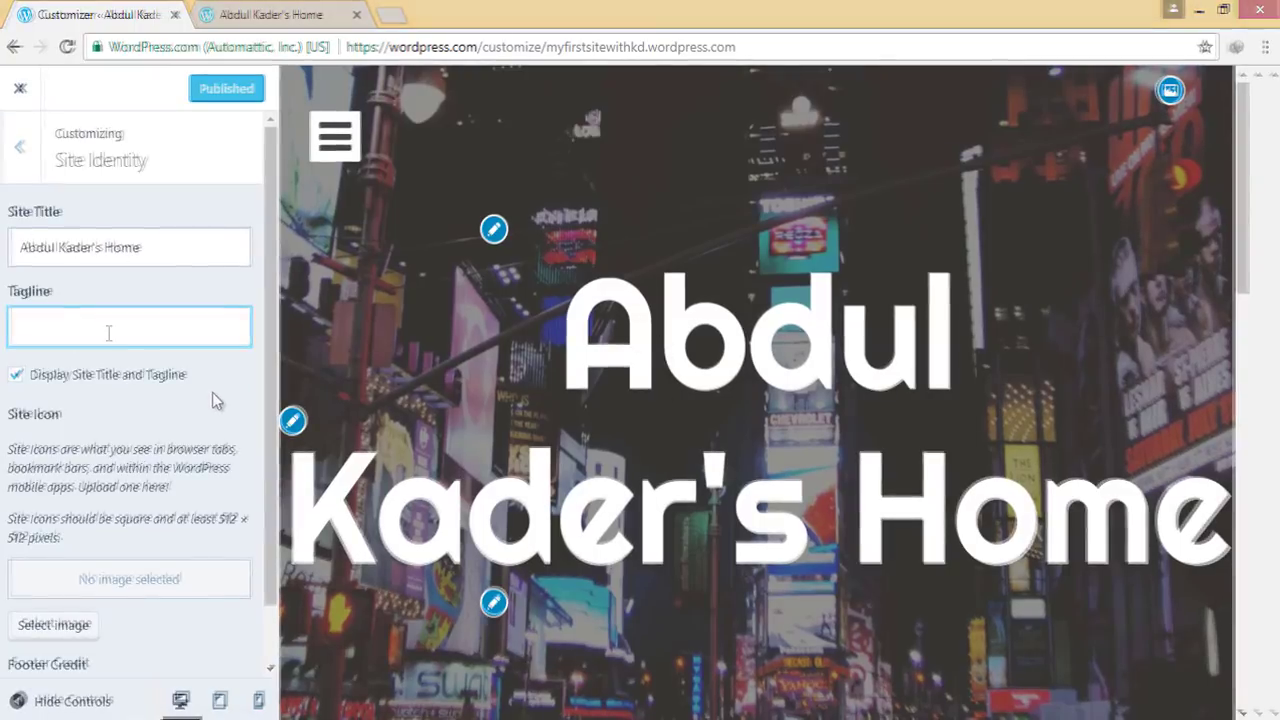
type("A demo site to show you how to create a website within 10 minutes")
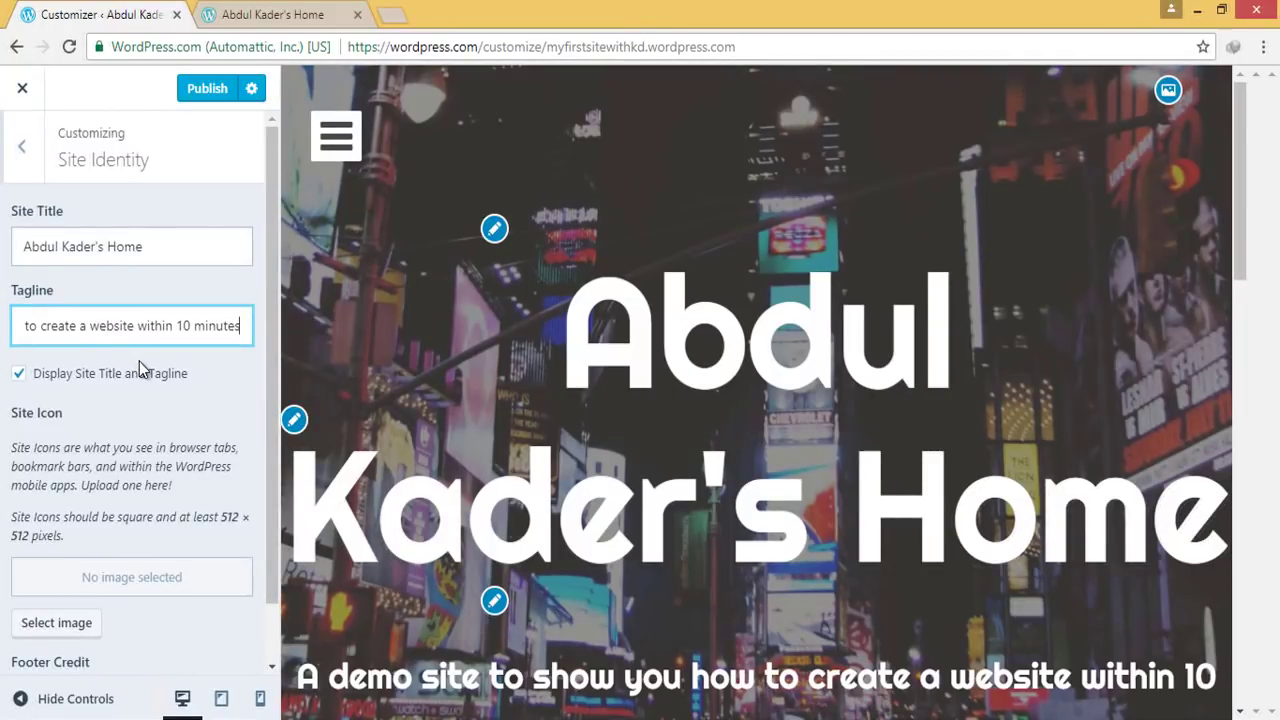
left_click(209, 384)
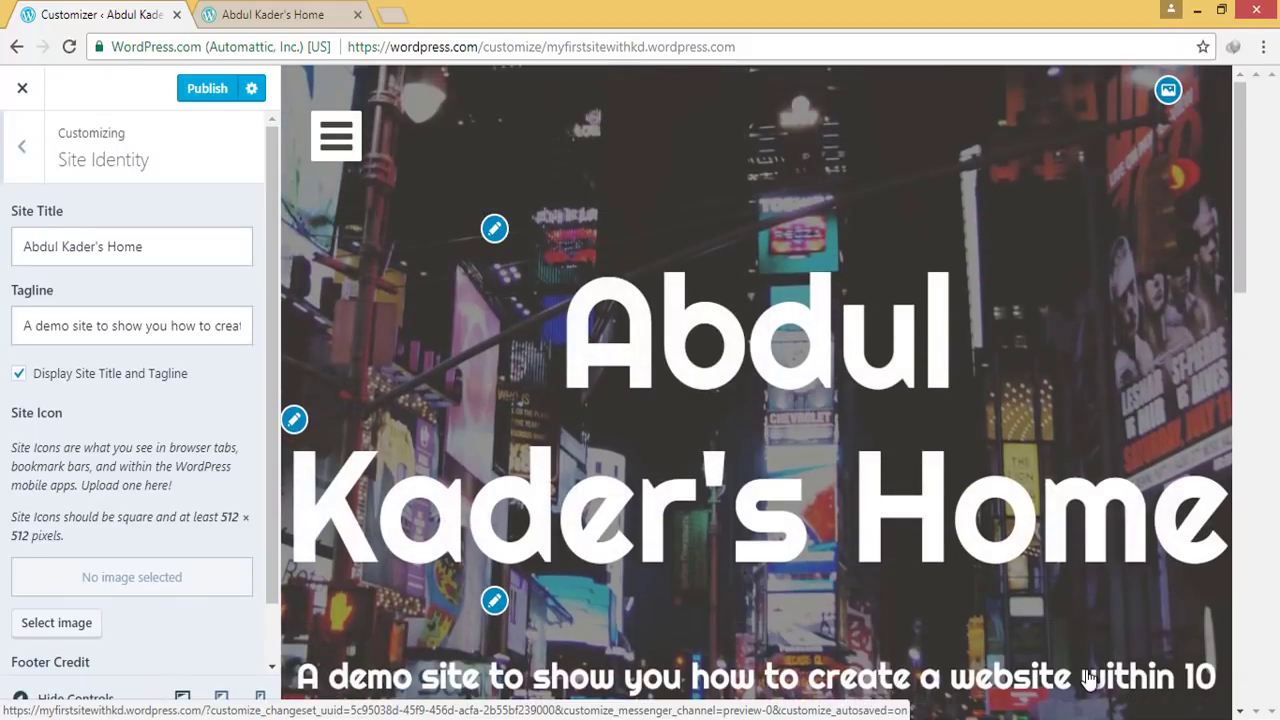
Keep Footer Credit on Default and bring up the Header Image settings
scroll(57, 375, "down", 1)
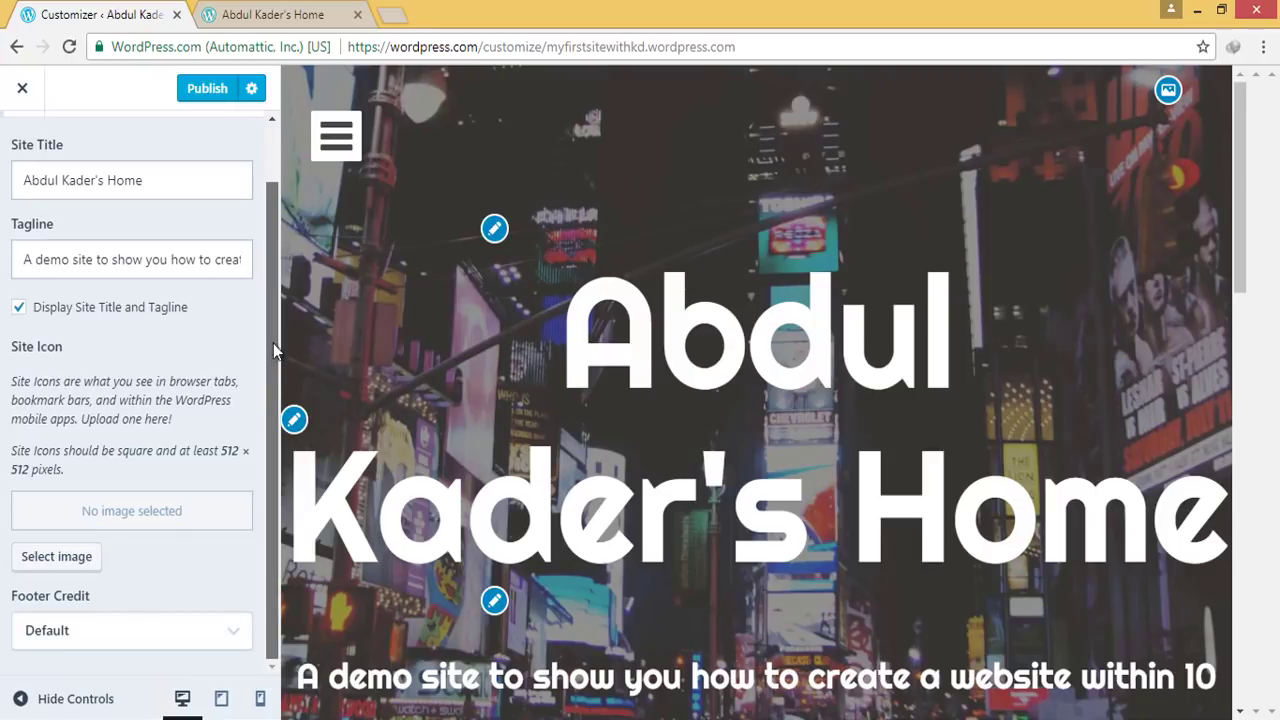
left_click(148, 637)
left_click(70, 449)
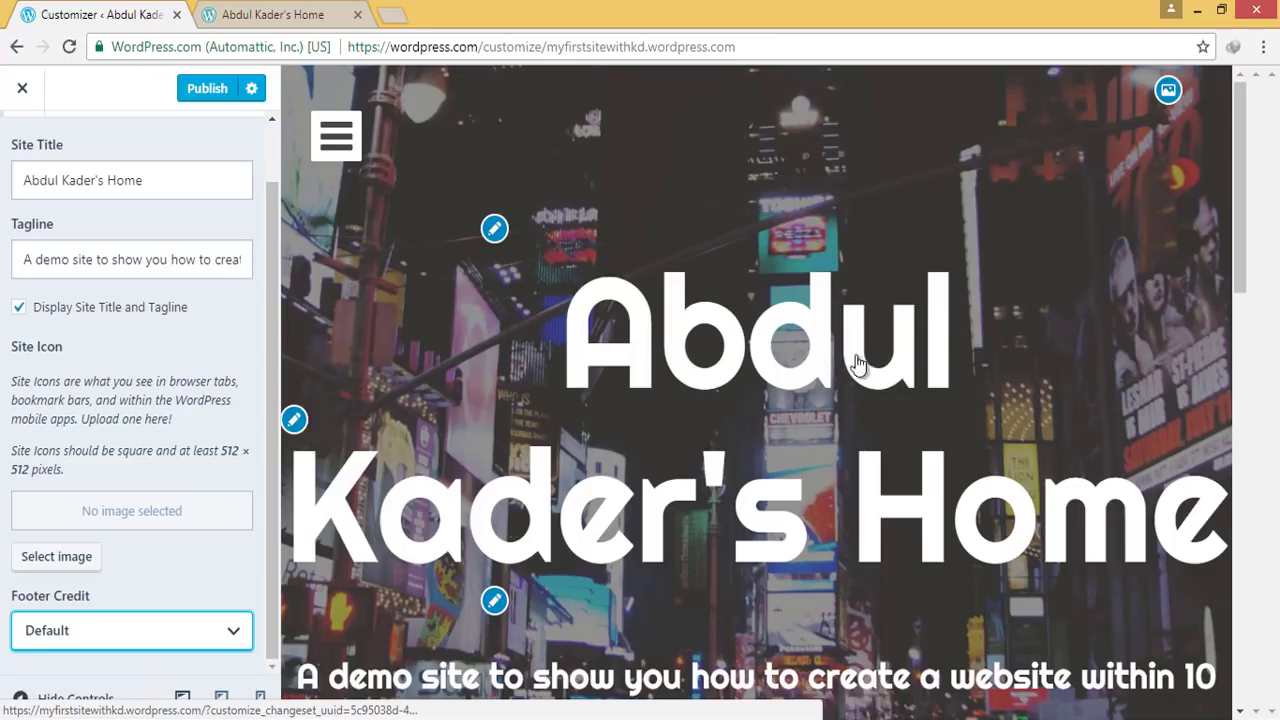
left_click(1168, 91)
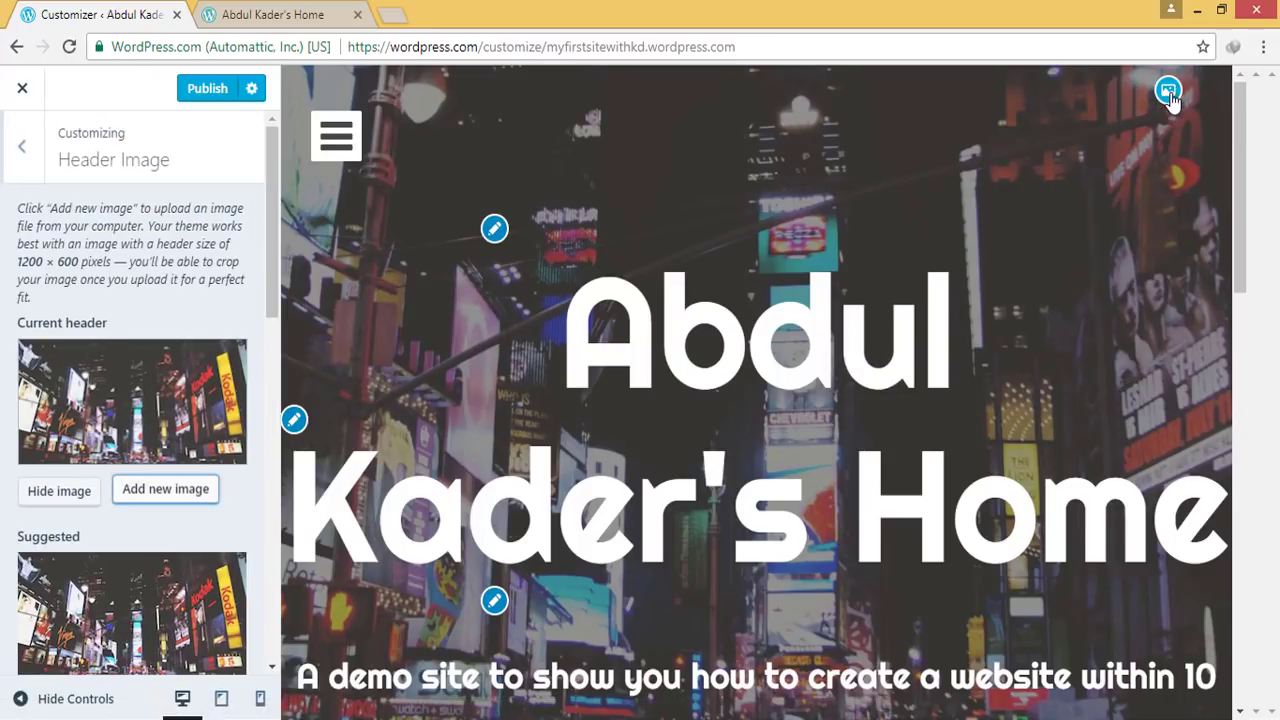
Try the notebook and food header images, keep the Times Square photo, and publish
scroll(92, 530, "down", 5)
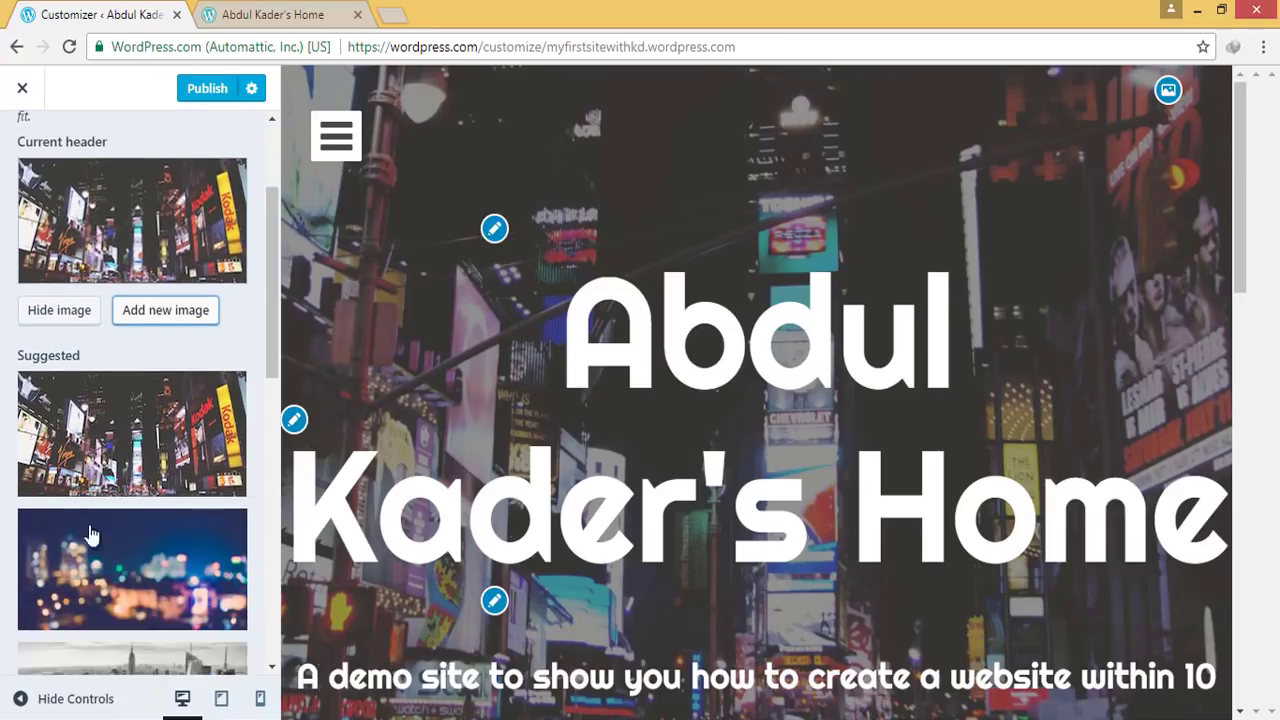
scroll(134, 480, "down", 6)
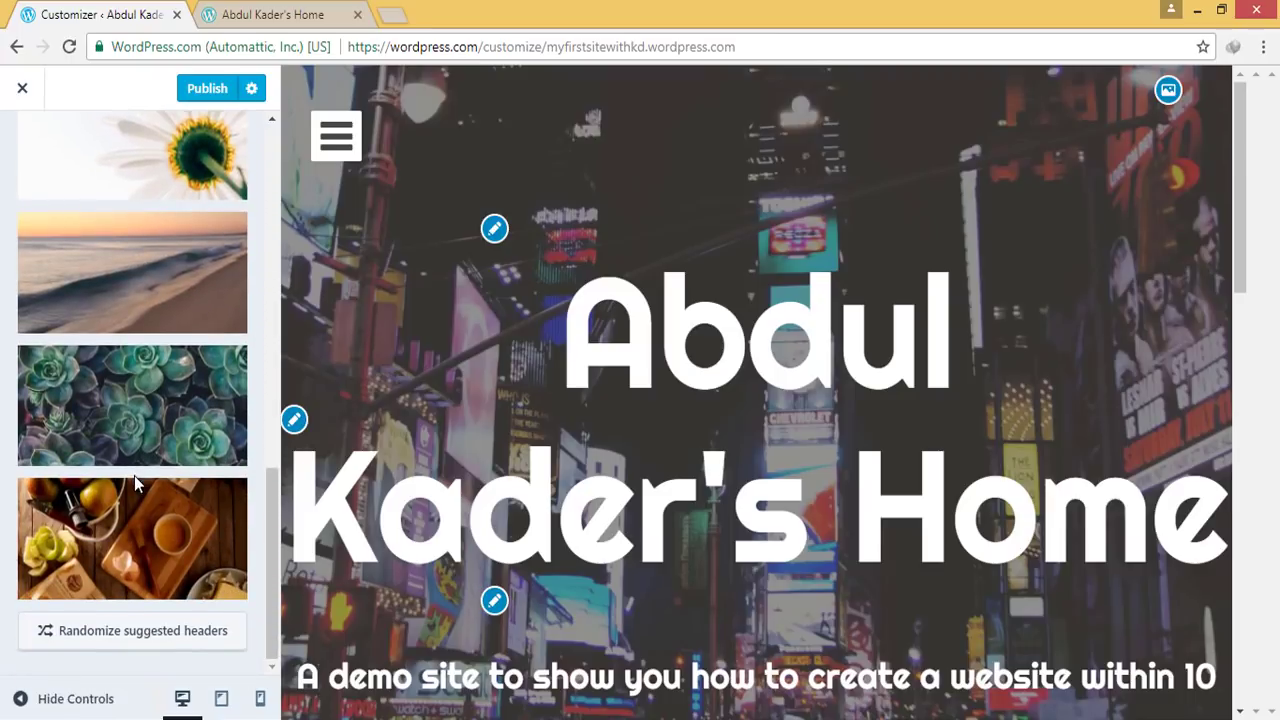
scroll(134, 475, "up", 4)
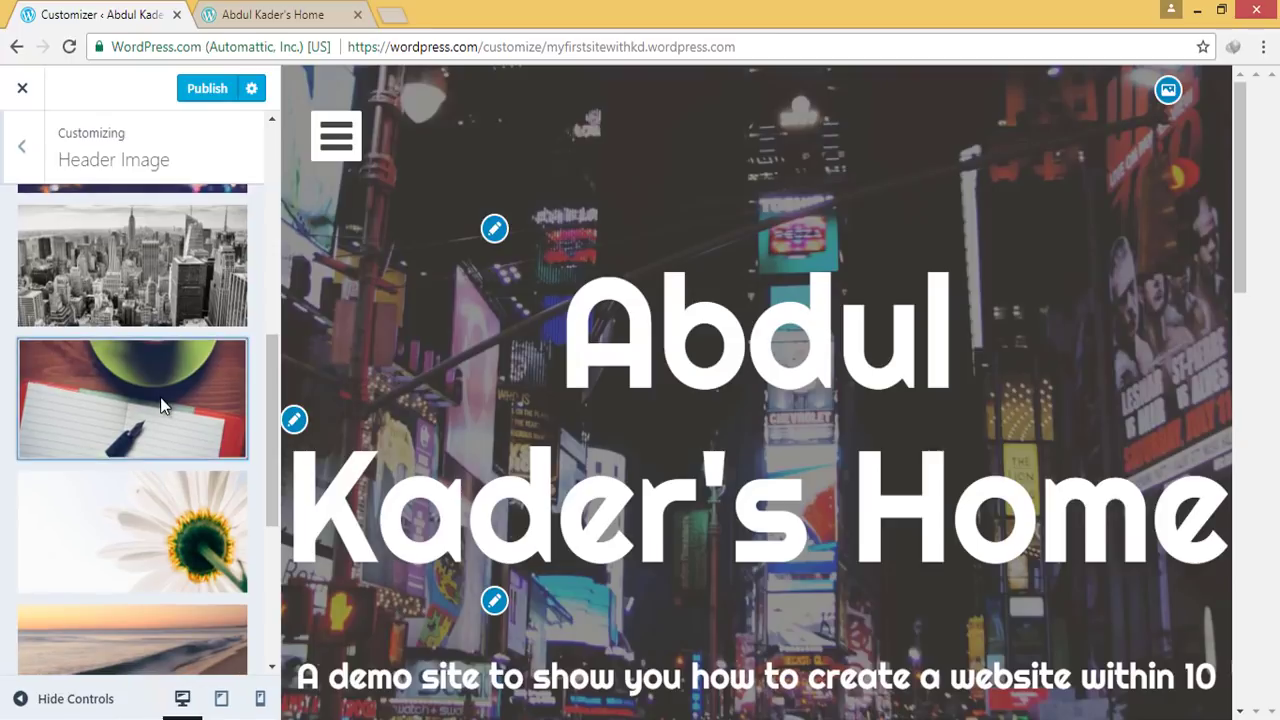
left_click(162, 402)
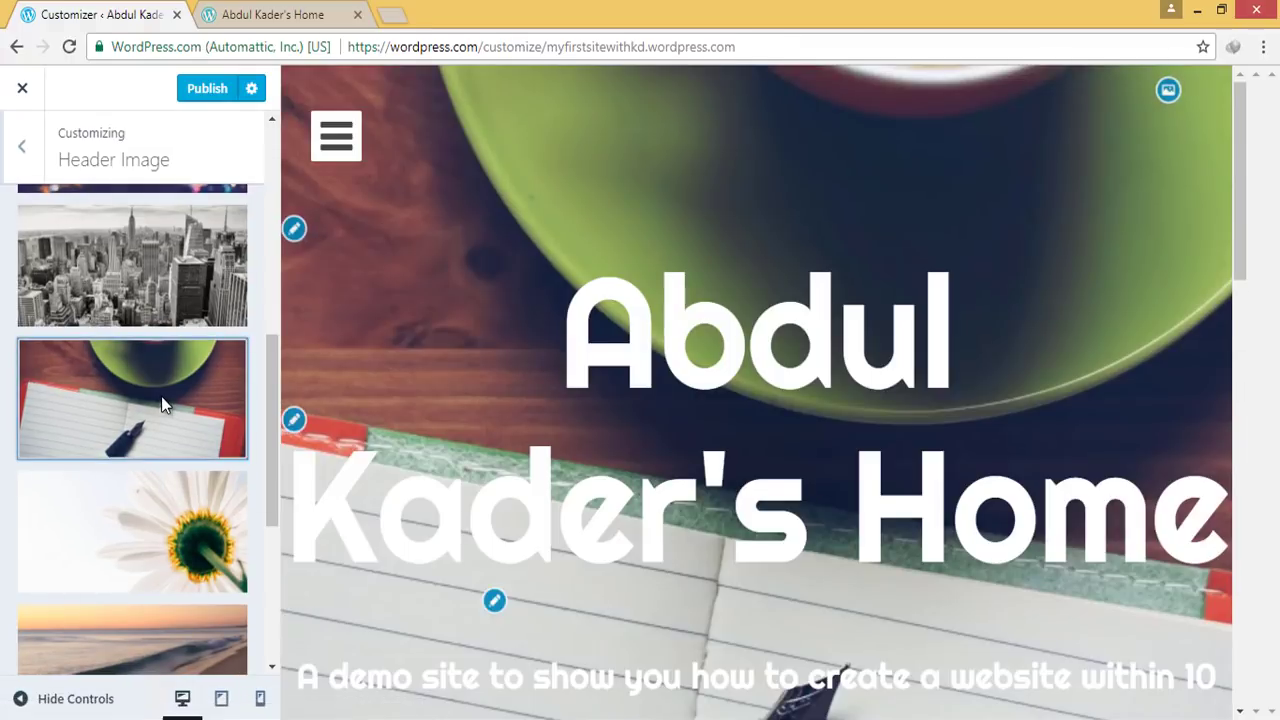
scroll(874, 451, "down", 3)
scroll(877, 456, "up", 3)
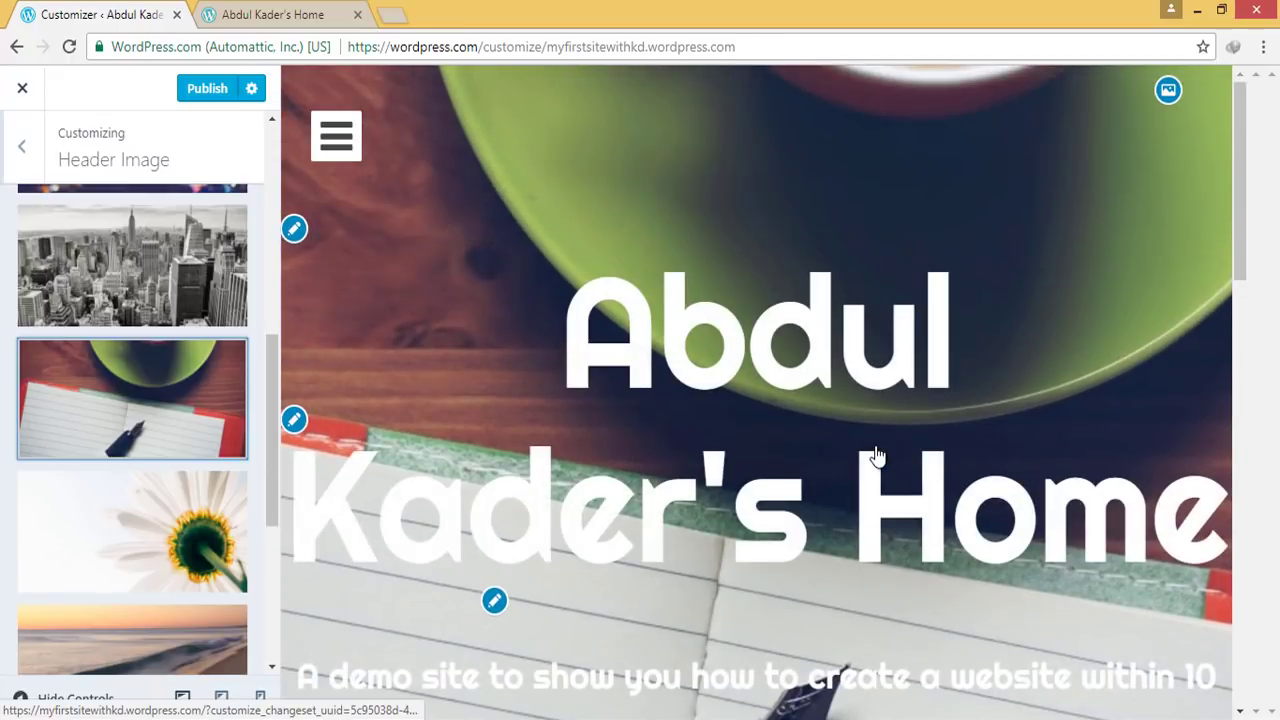
scroll(40, 480, "down", 4)
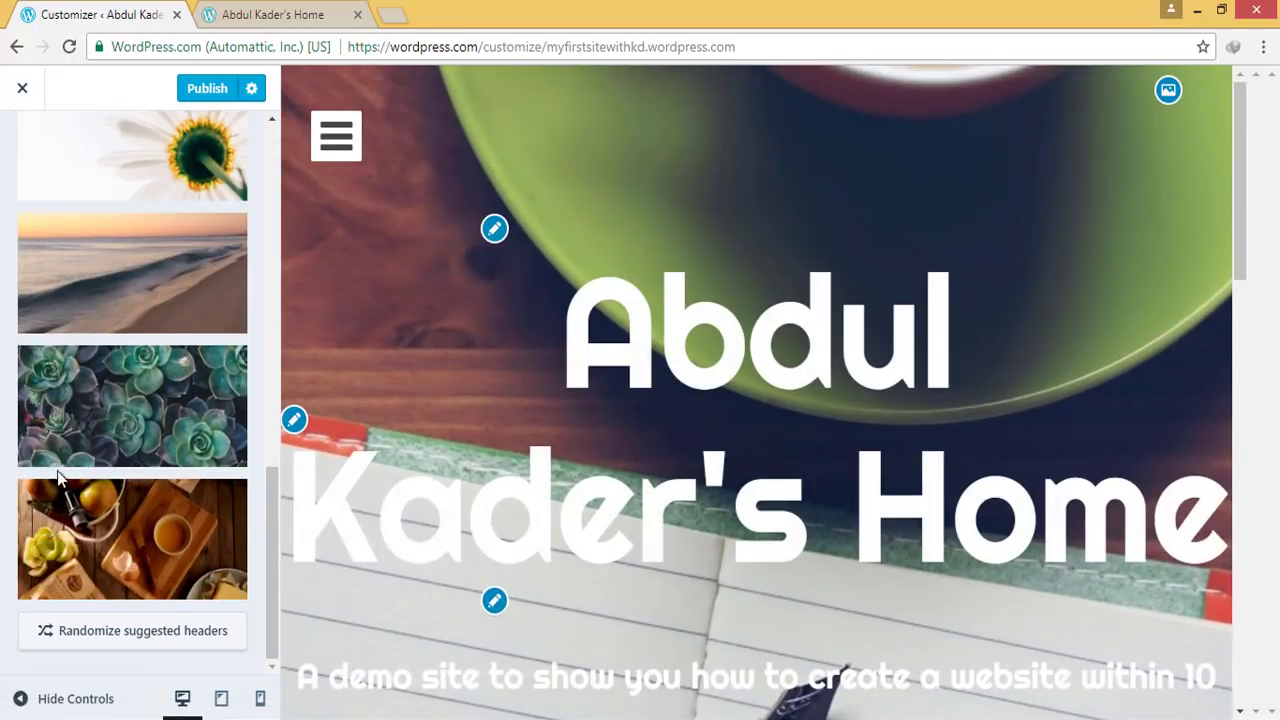
left_click(150, 537)
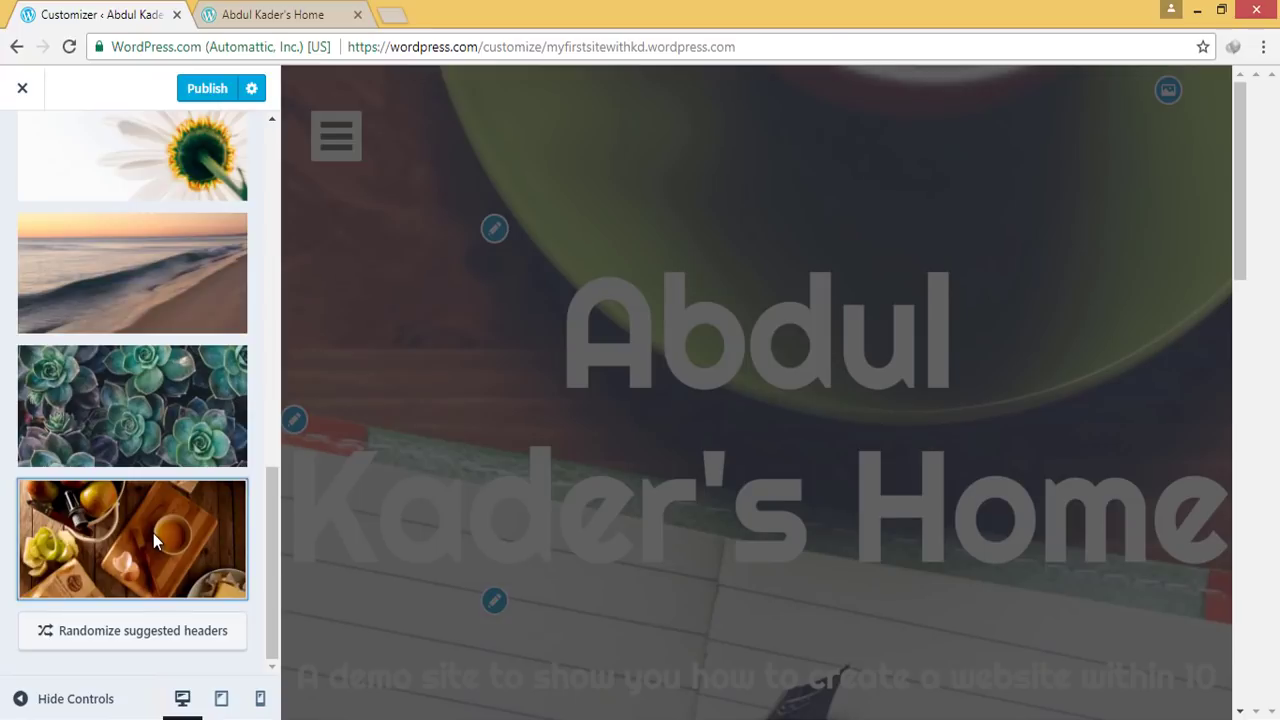
scroll(142, 432, "up", 10)
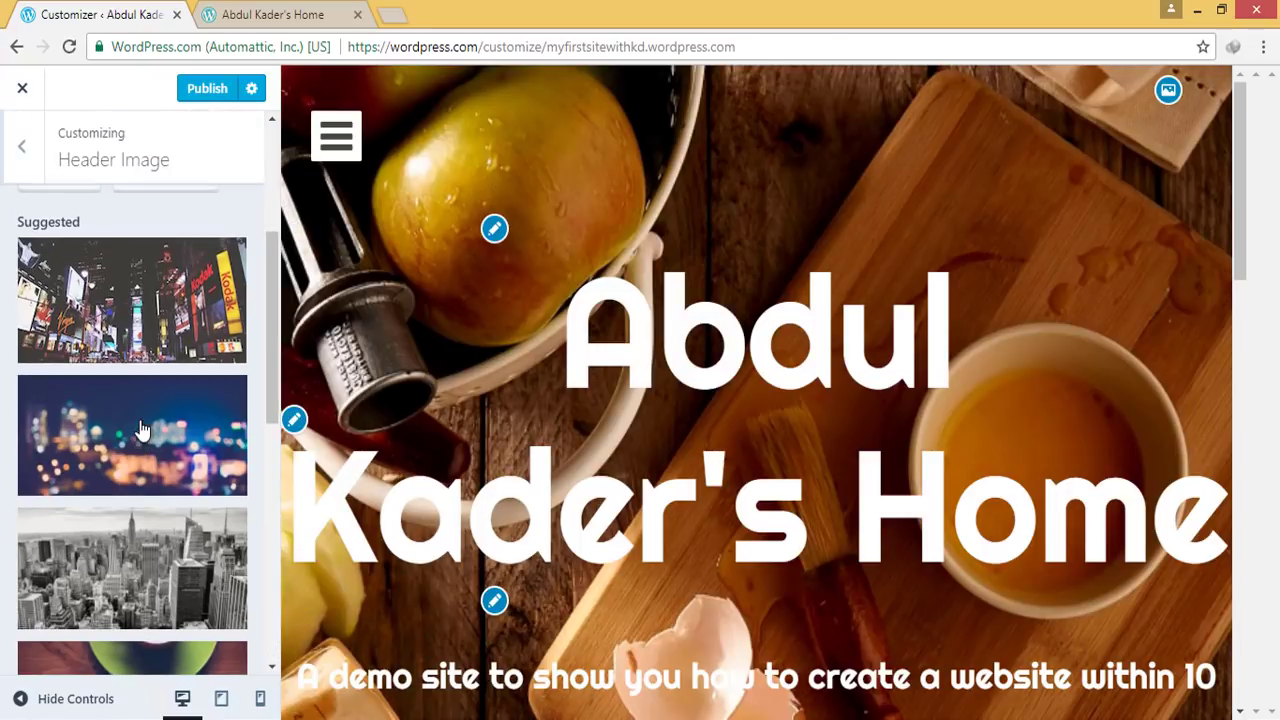
left_click(172, 340)
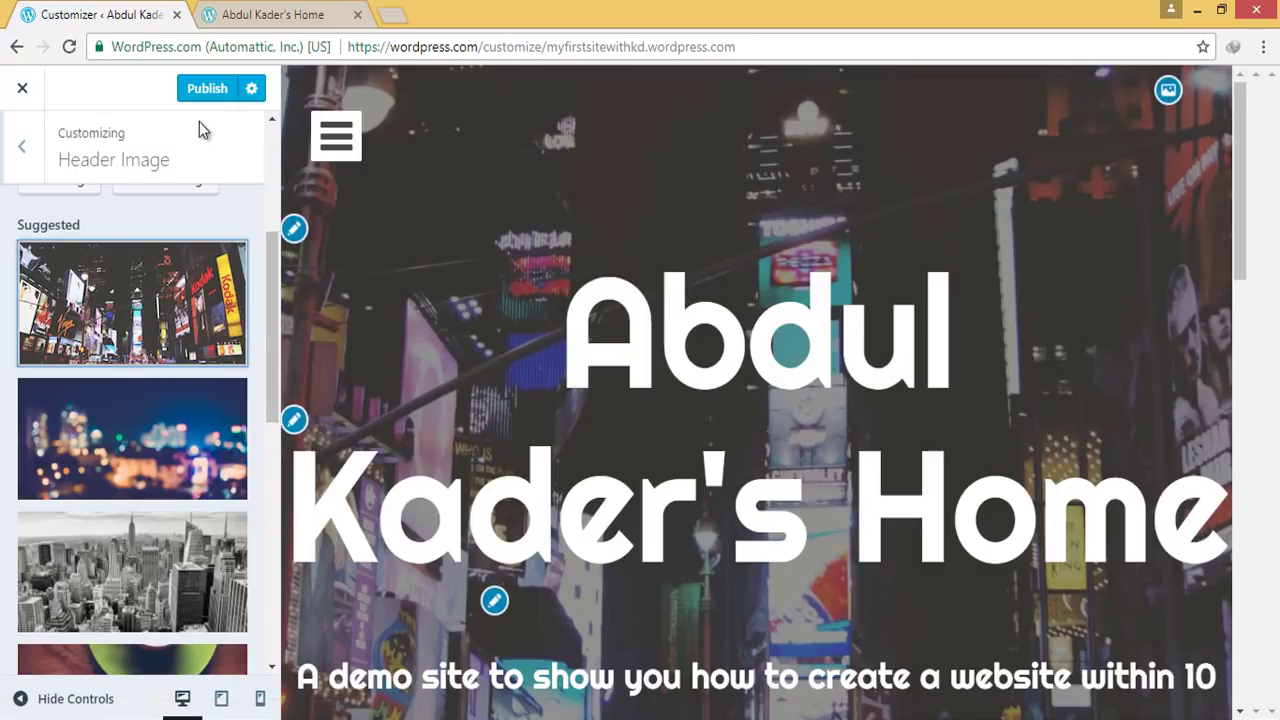
left_click(207, 88)
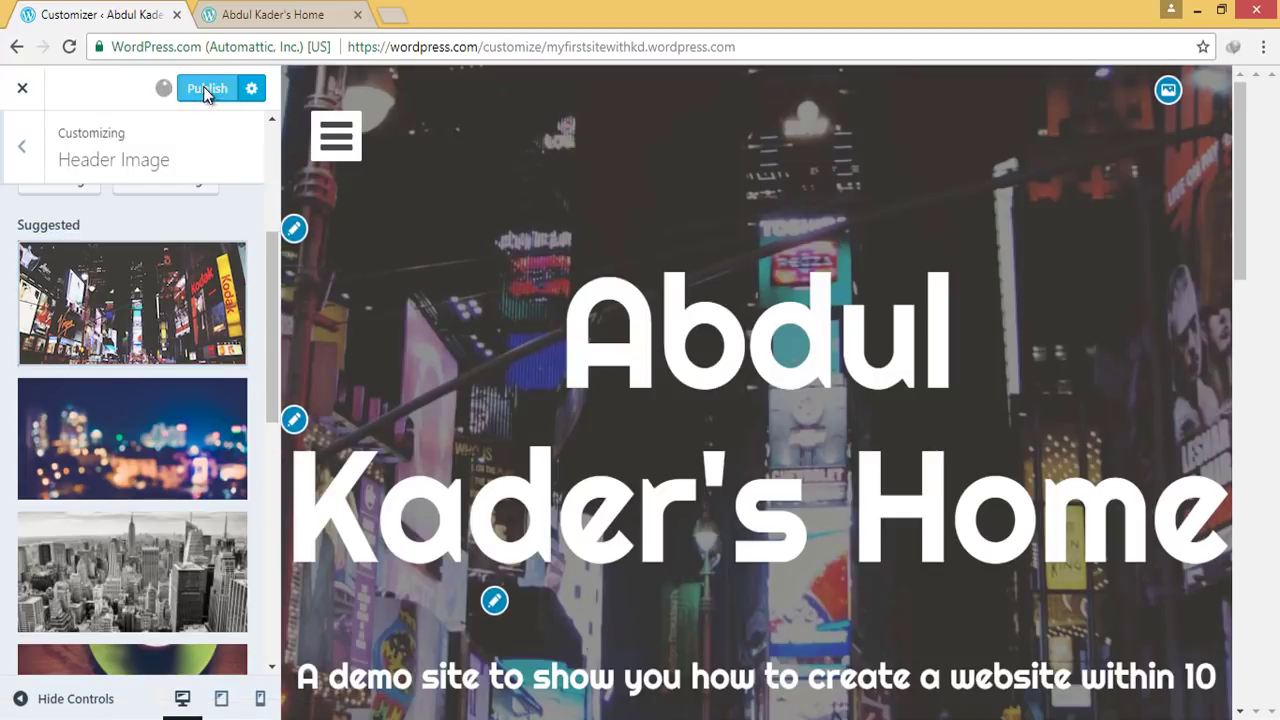
Check the neon header and tagline on the reloaded live site, then close the Customizer
left_click(260, 14)
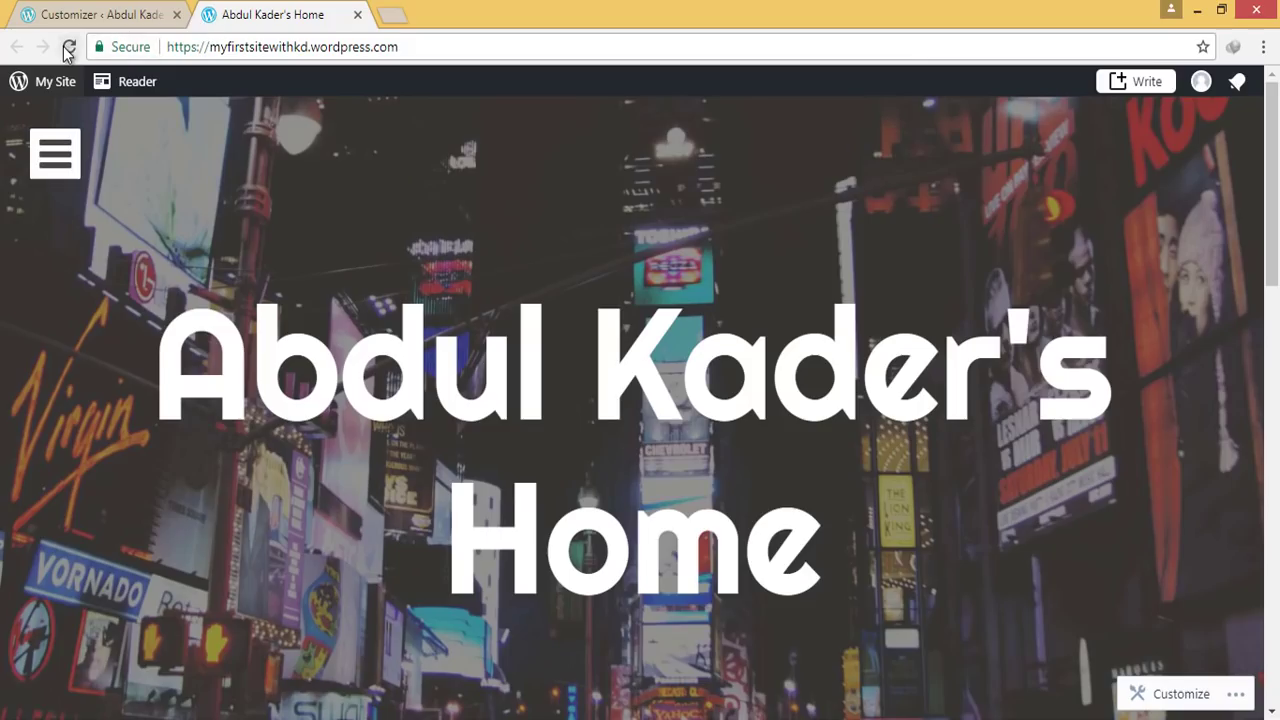
left_click(68, 47)
scroll(840, 332, "down", 4)
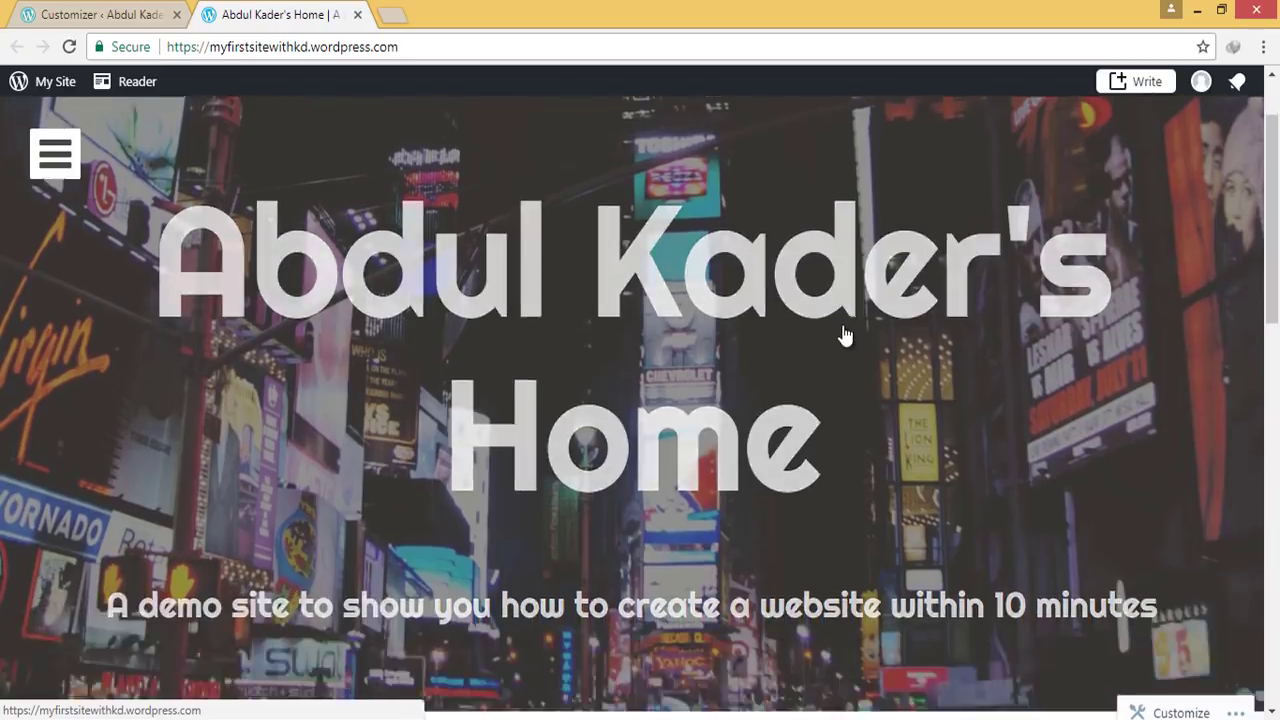
scroll(843, 334, "up", 4)
scroll(781, 414, "down", 1)
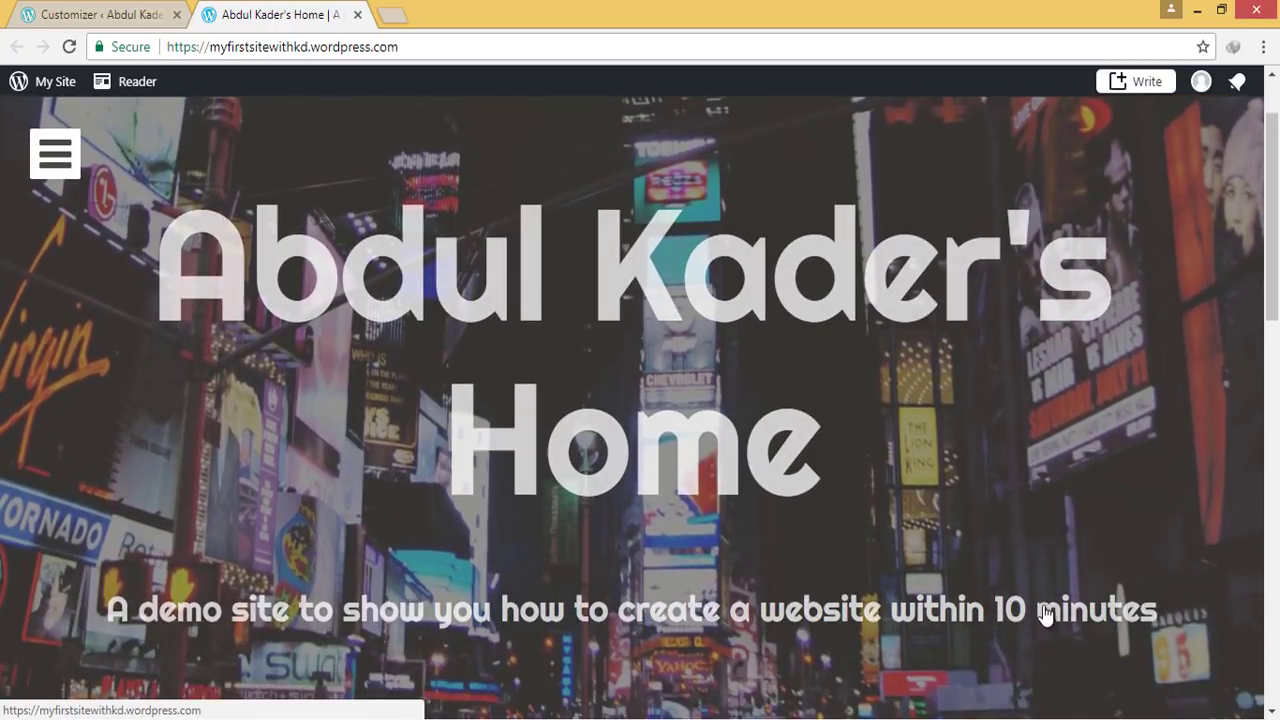
scroll(985, 610, "down", 2)
scroll(812, 512, "down", 5)
scroll(811, 514, "down", 4)
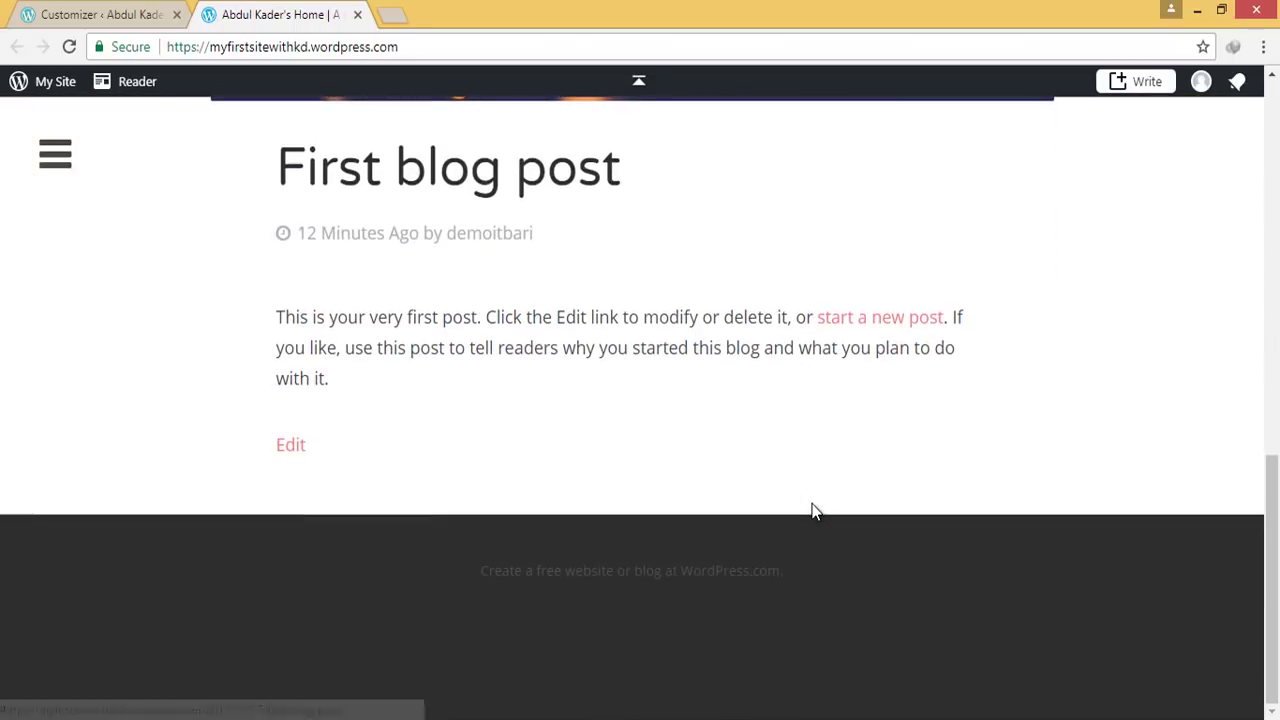
scroll(808, 497, "up", 10)
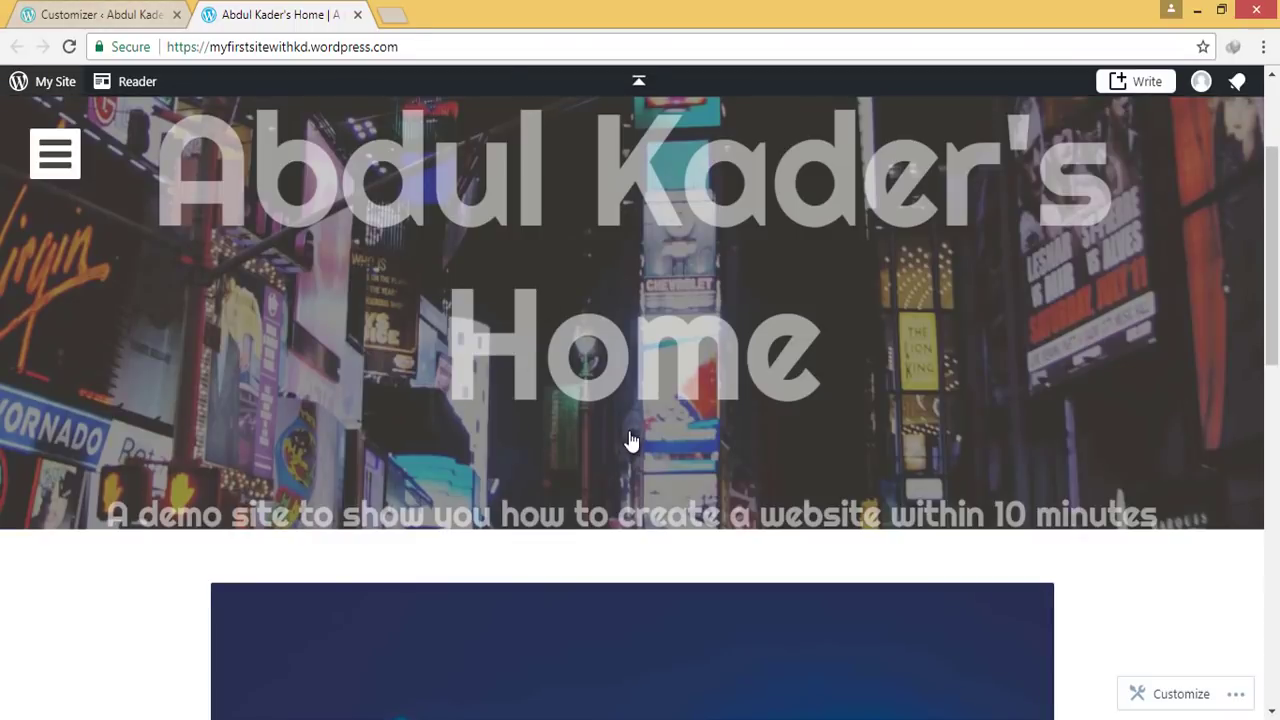
scroll(500, 450, "down", 7)
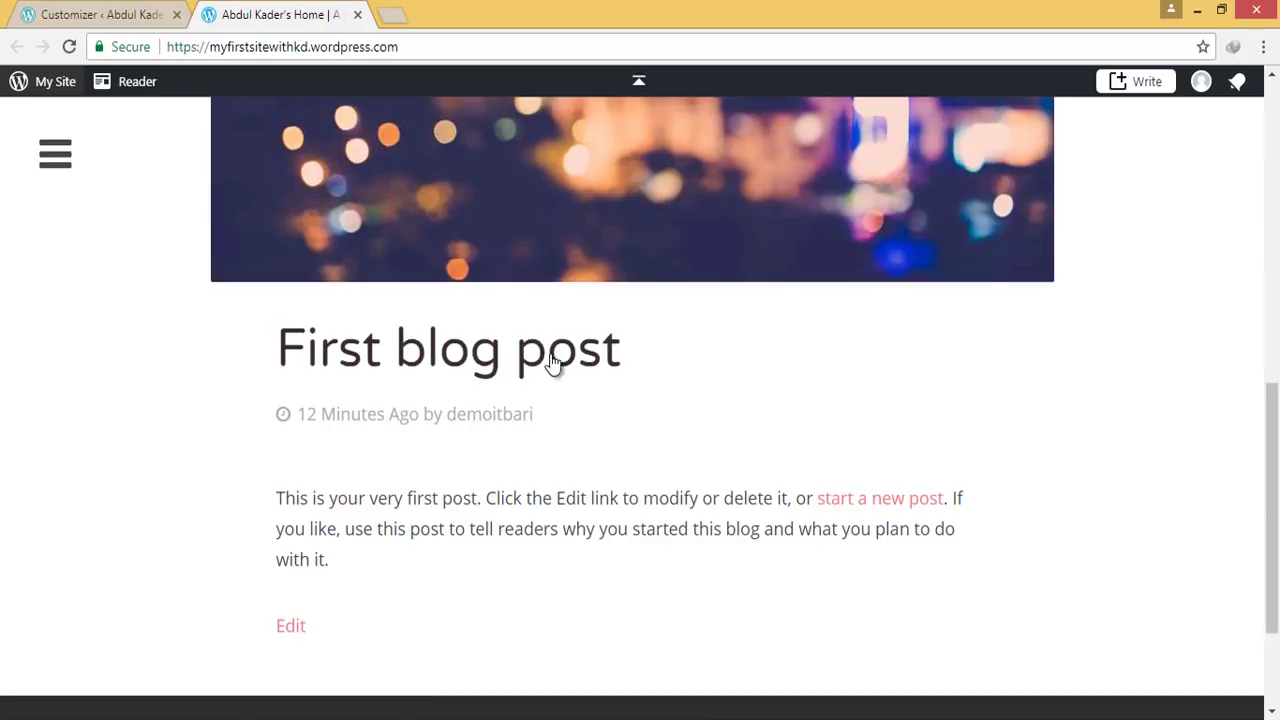
left_click(106, 12)
left_click(20, 90)
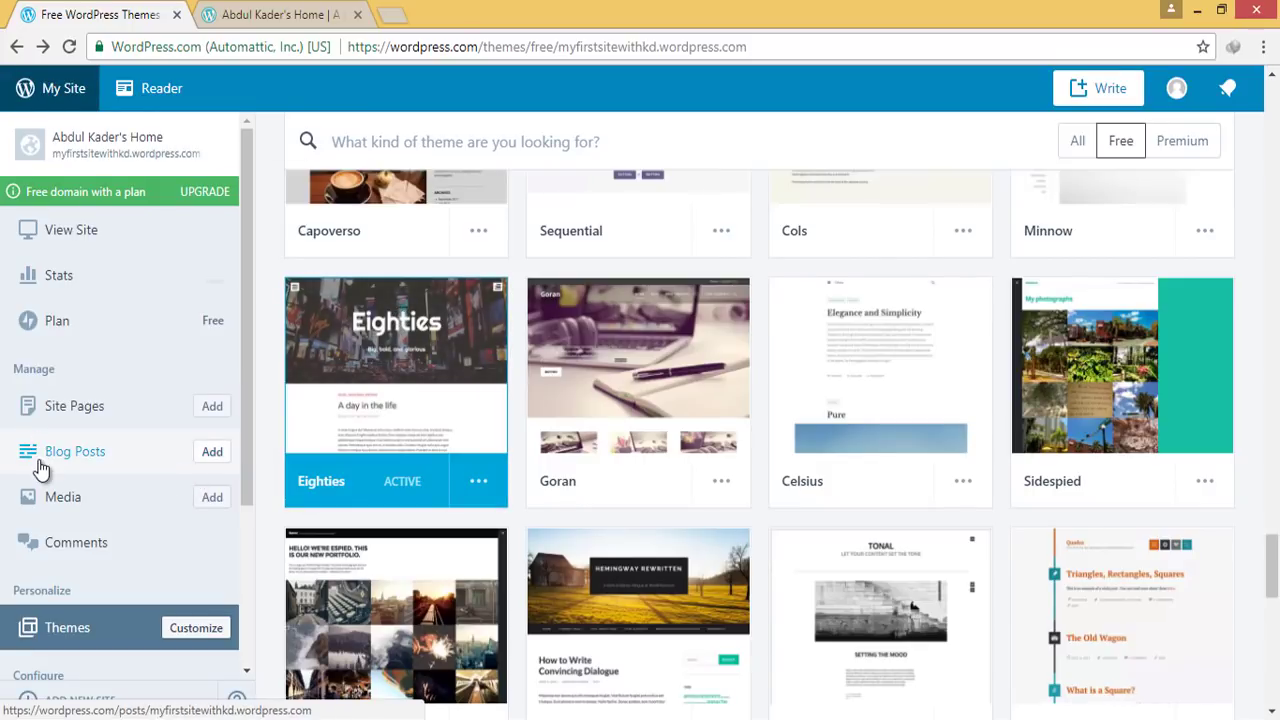
Go to Blog Posts from the My Site sidebar to view the single published post
scroll(40, 470, "down", 2)
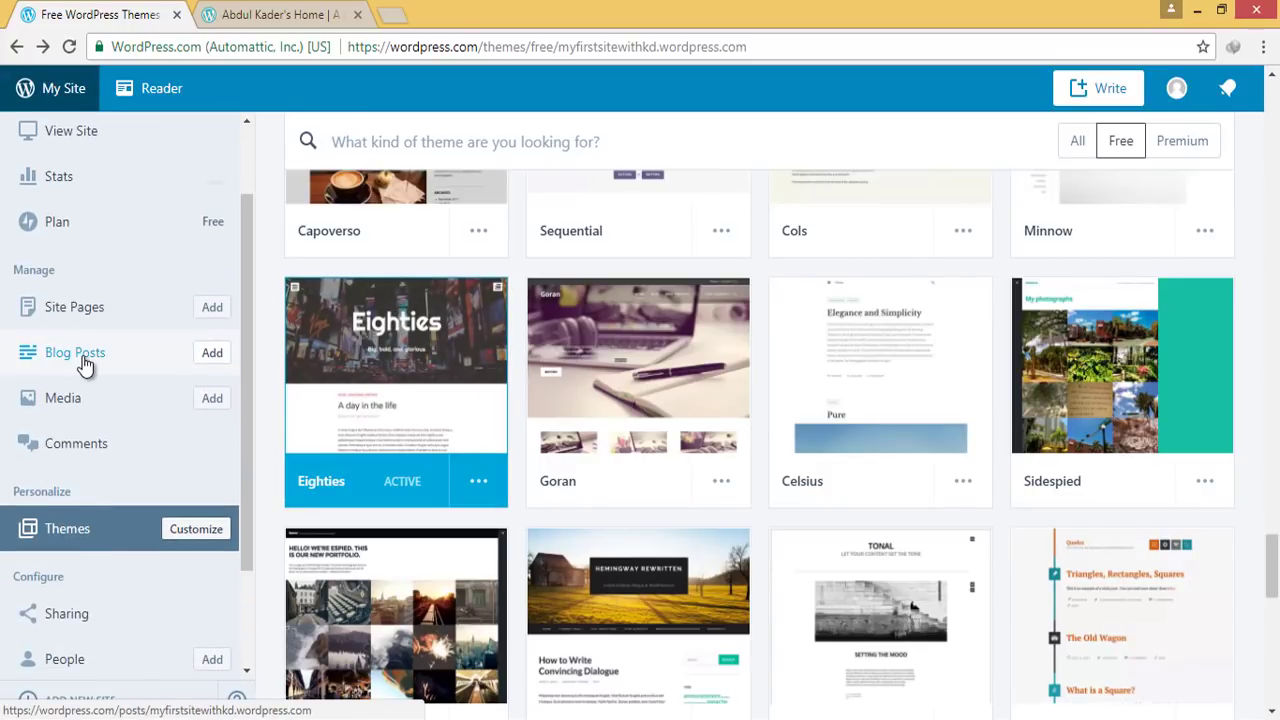
left_click(83, 356)
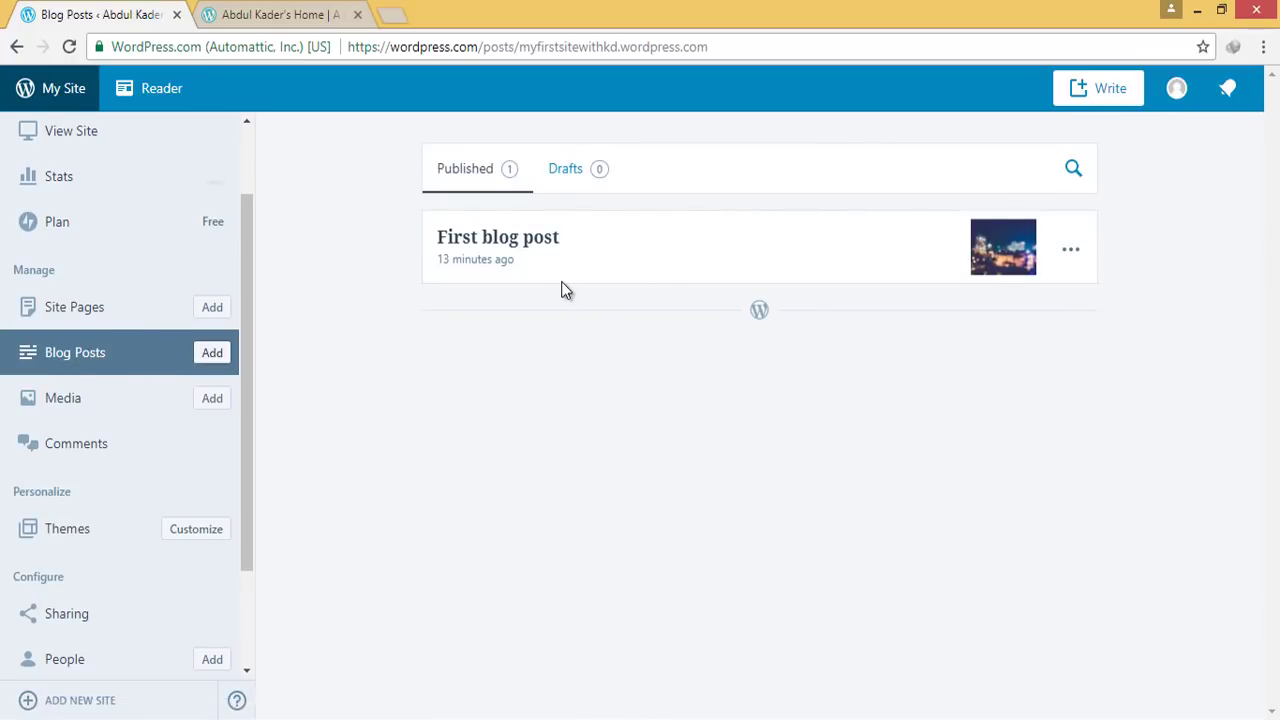
mouse_move(378, 131)
left_mouse_down()
mouse_move(667, 236)
mouse_move(1222, 323)
left_mouse_up()
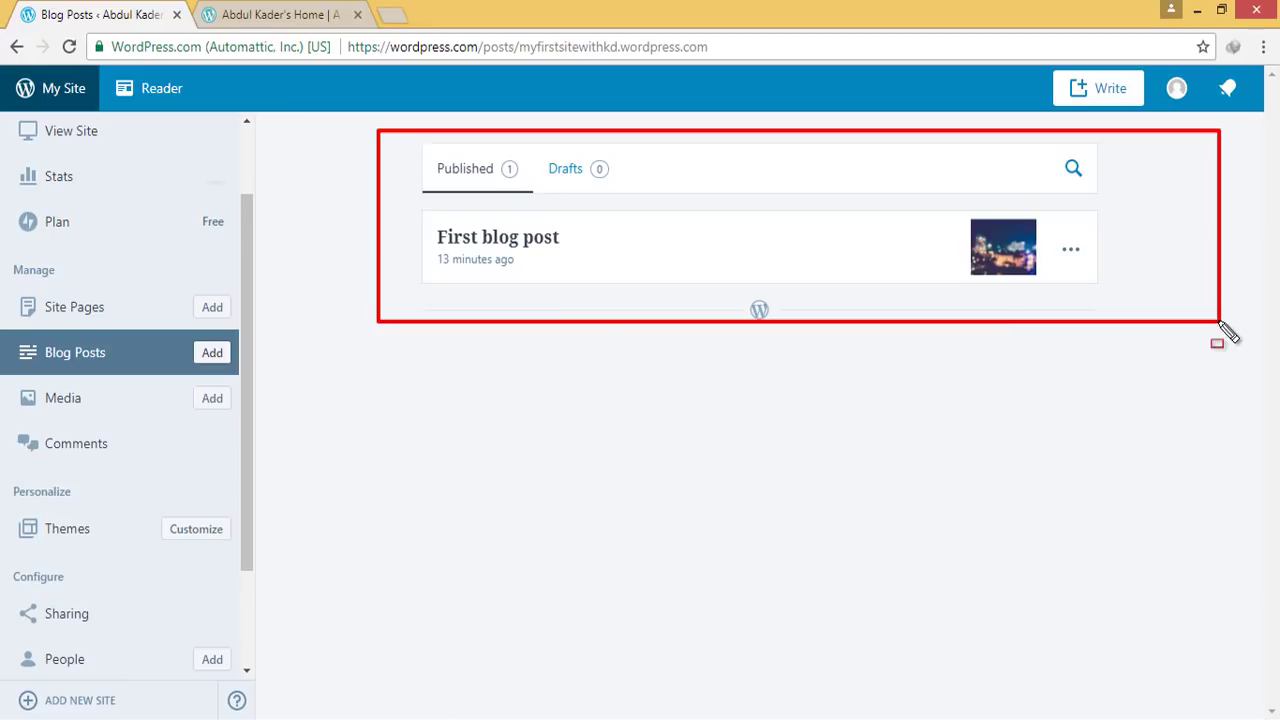
mouse_move(401, 203)
left_mouse_down()
mouse_move(517, 248)
mouse_move(1131, 315)
left_mouse_up()
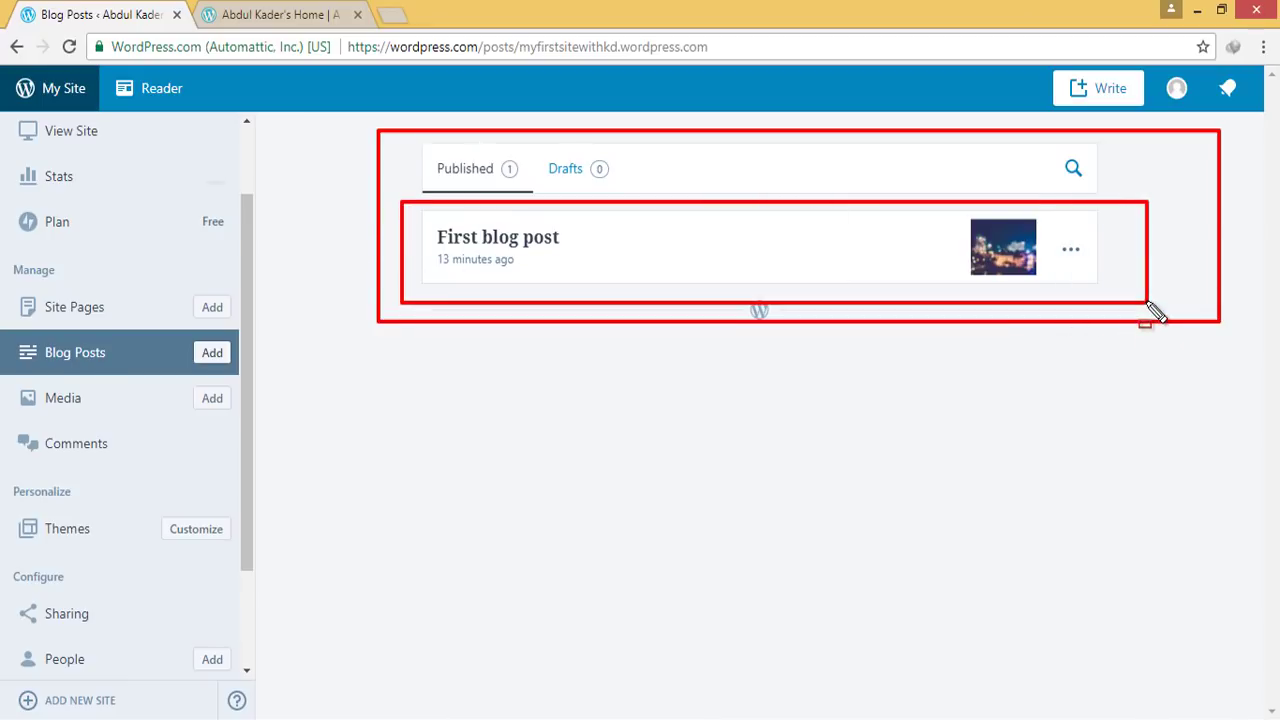
key("Escape")
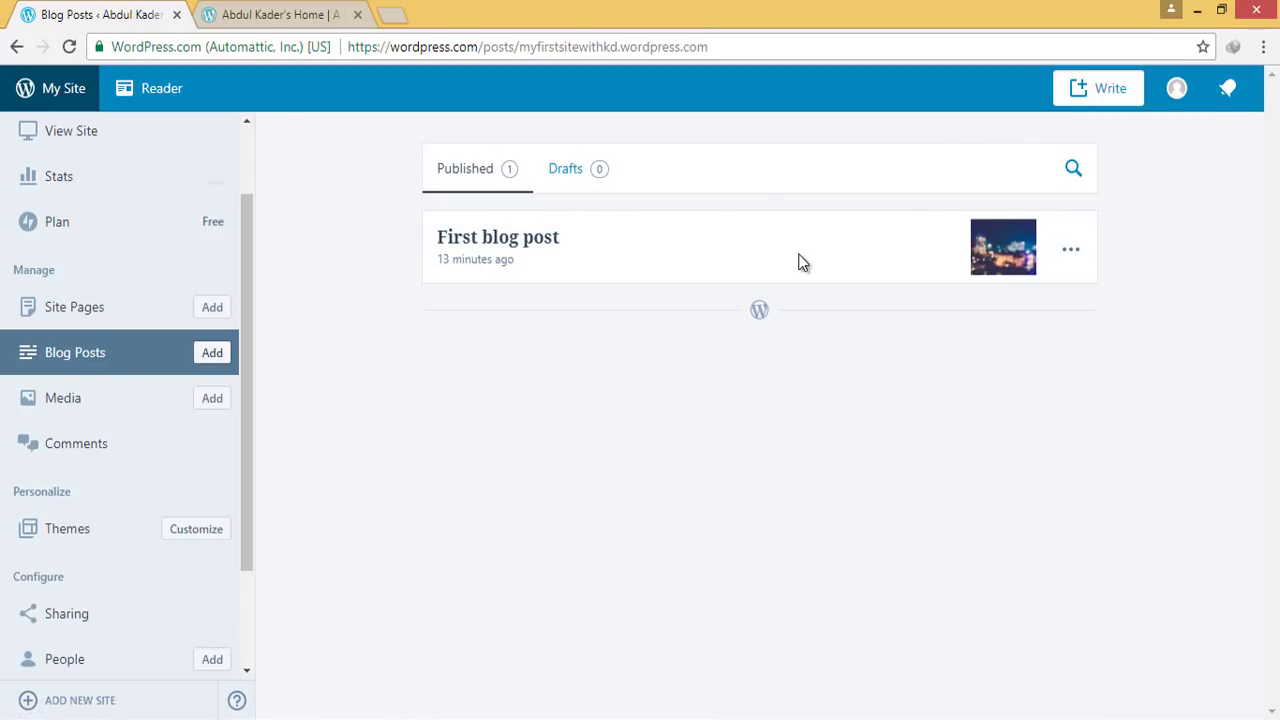
Edit 'First blog post', dismiss the welcome tour, and select its title
left_click(1070, 249)
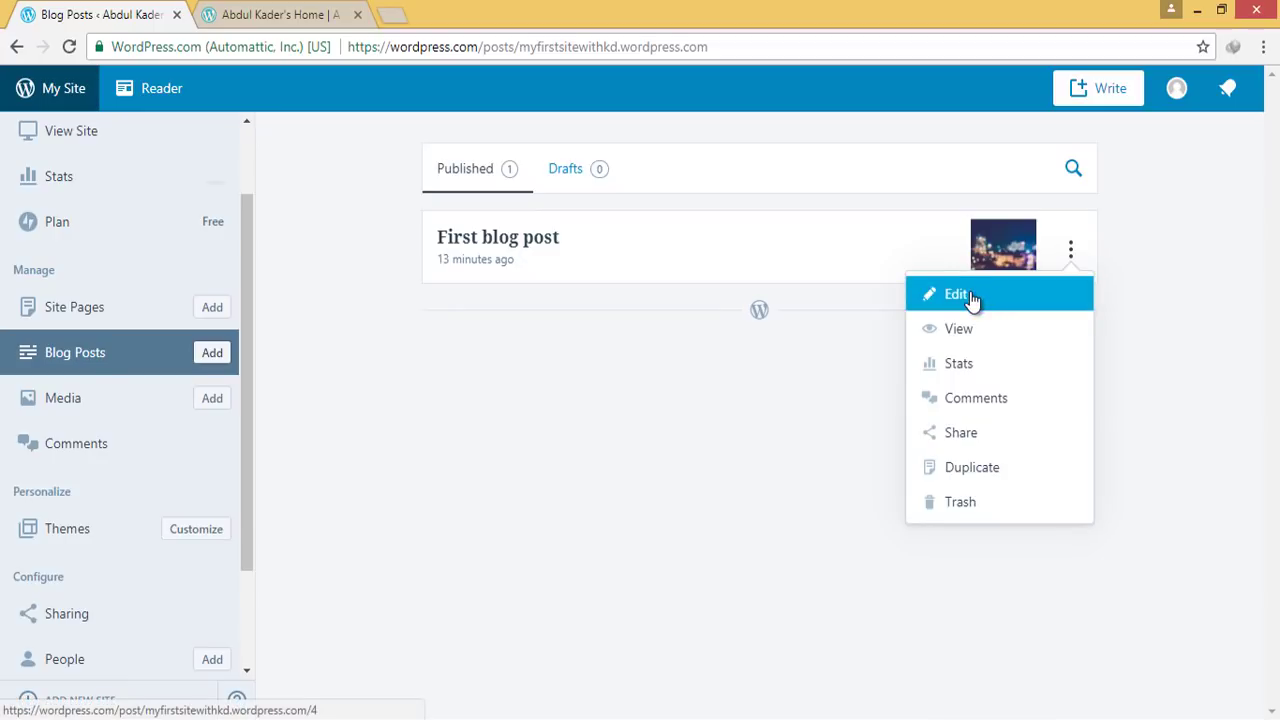
left_click(967, 296)
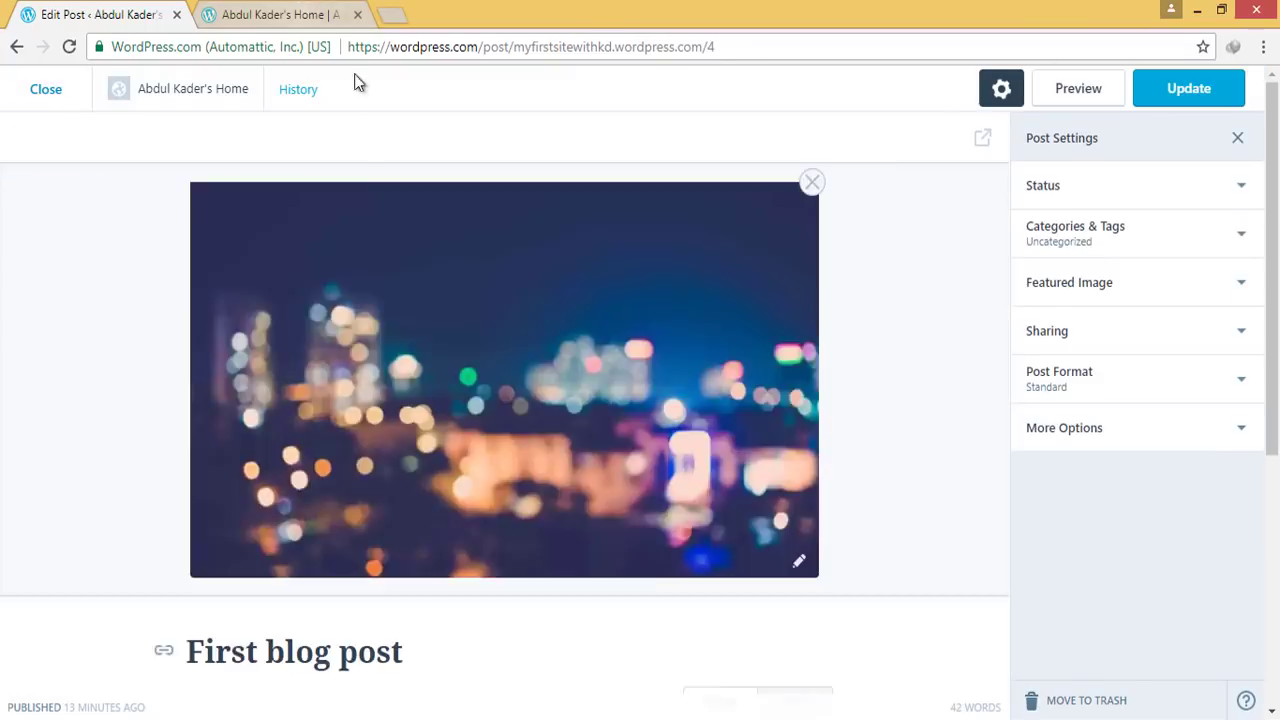
left_click(285, 14)
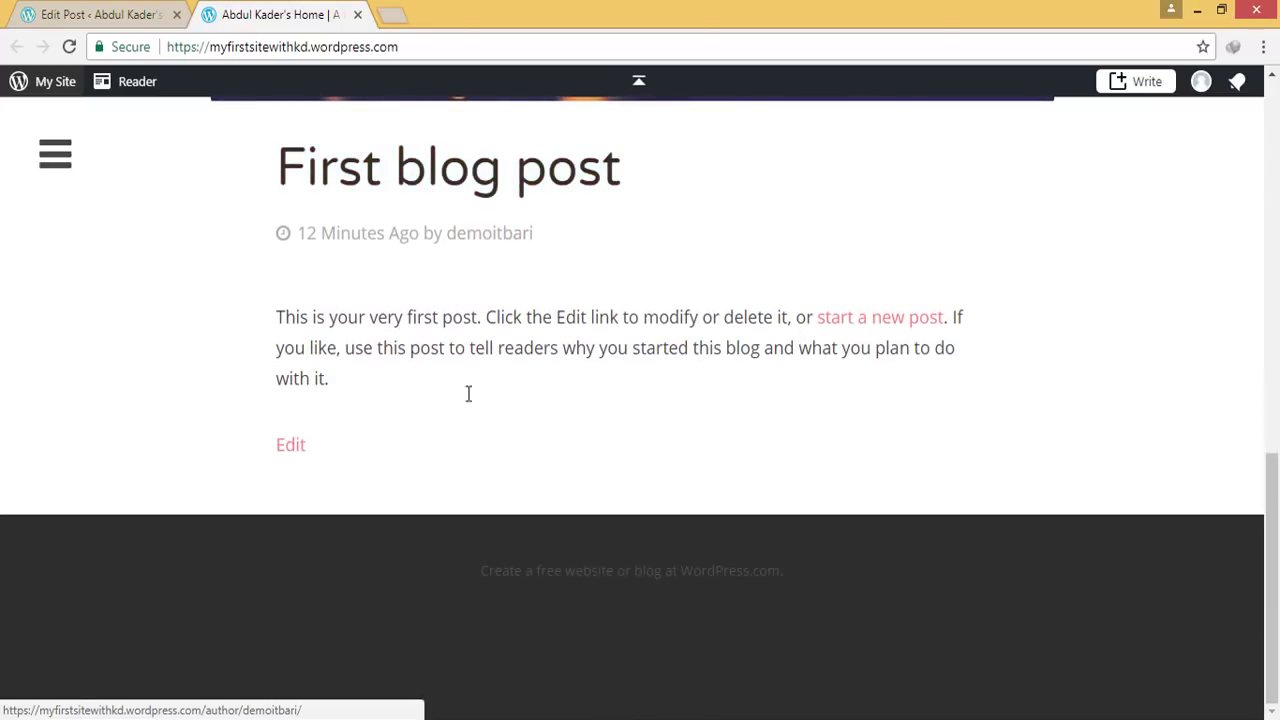
left_click(125, 13)
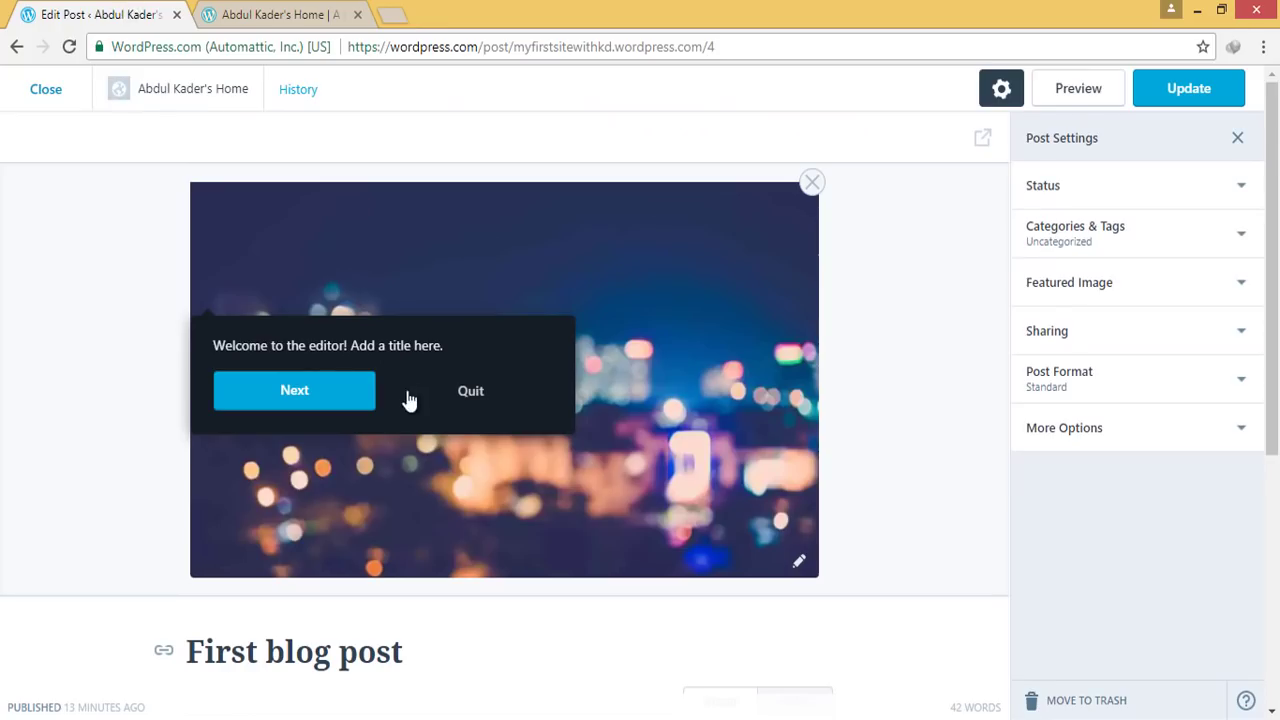
left_click(472, 399)
scroll(555, 398, "down", 1)
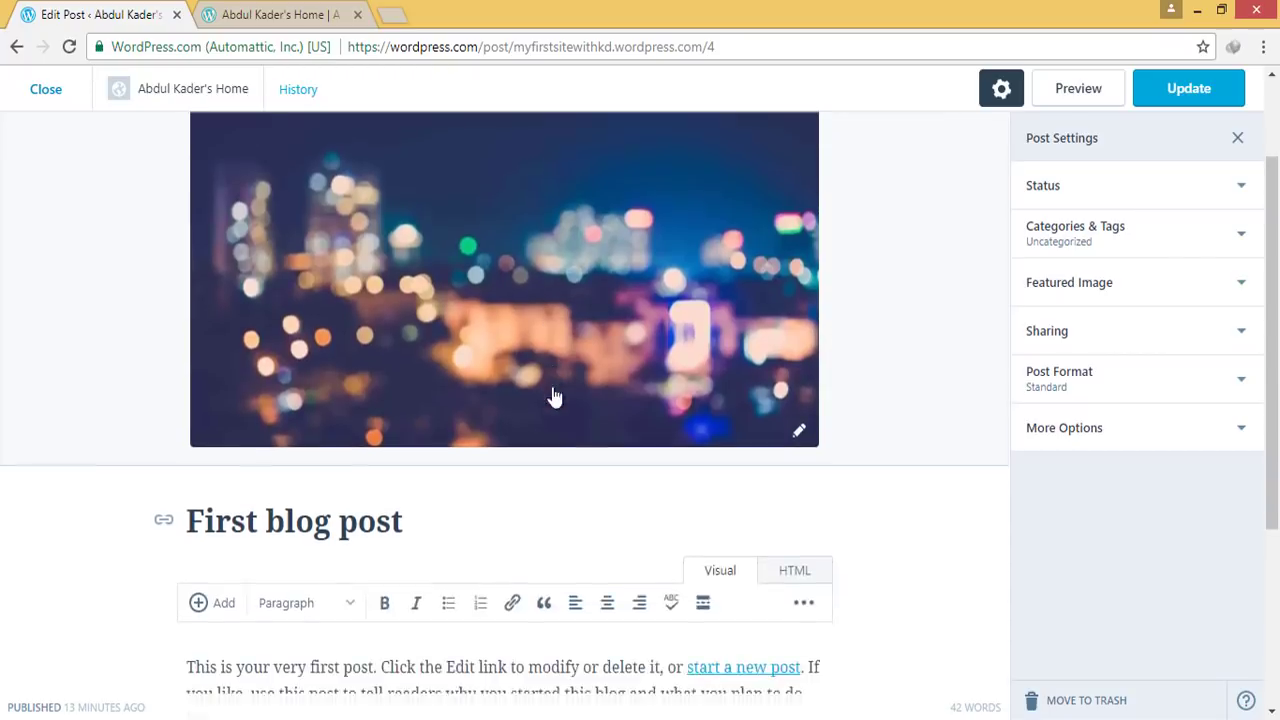
scroll(555, 398, "down", 1)
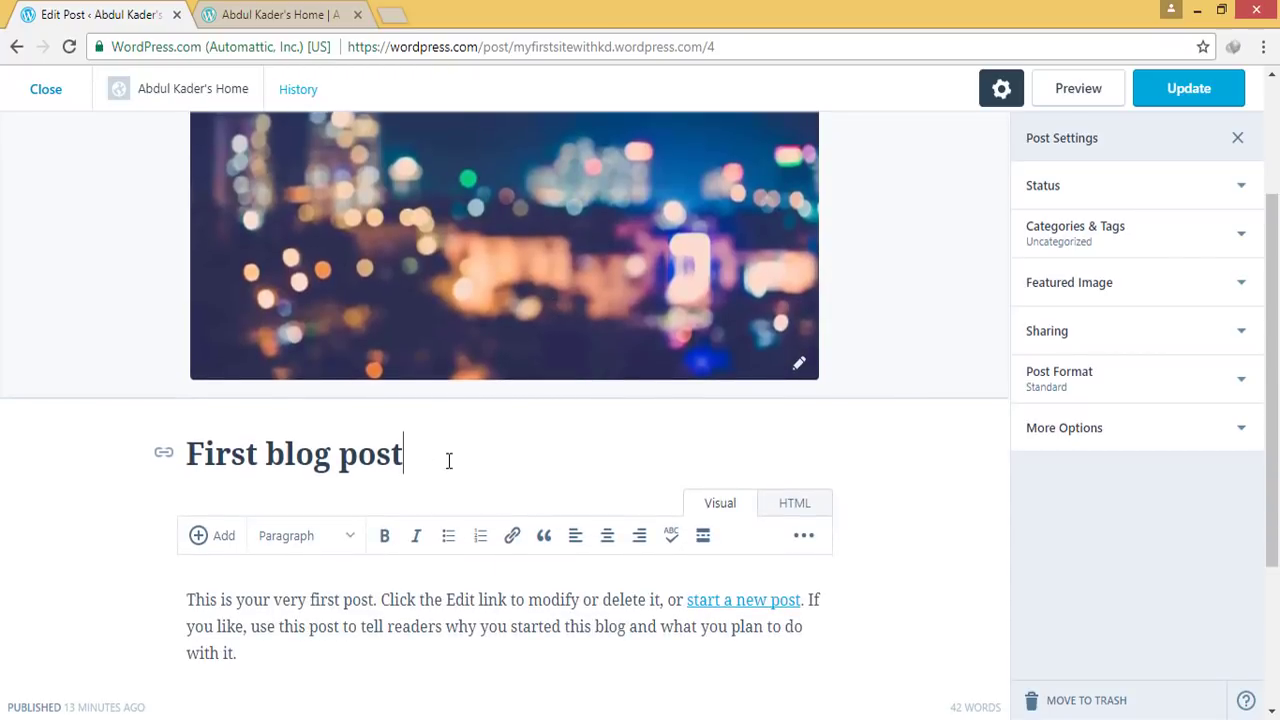
left_click_drag(449, 460, 194, 455)
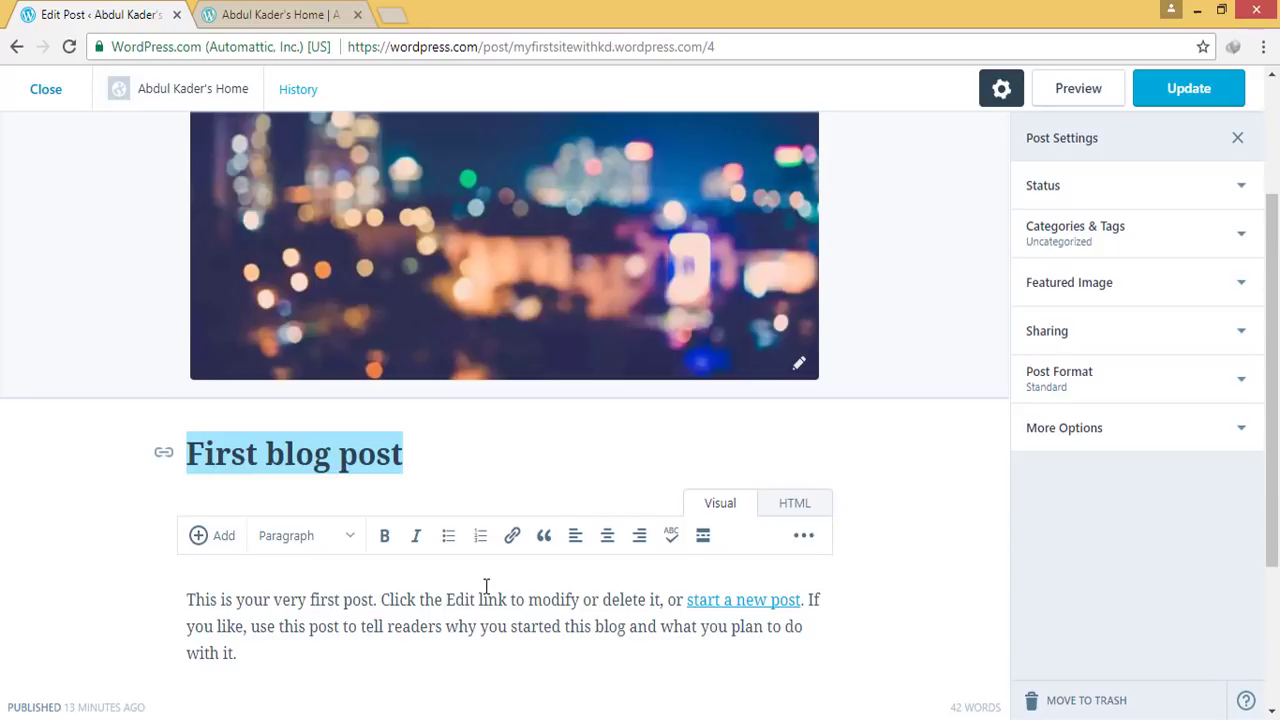
Retitle the post 'This is a demo heading', replace its body with Lorem ipsum, and update
type("This is a demo heading")
scroll(467, 410, "down", 3)
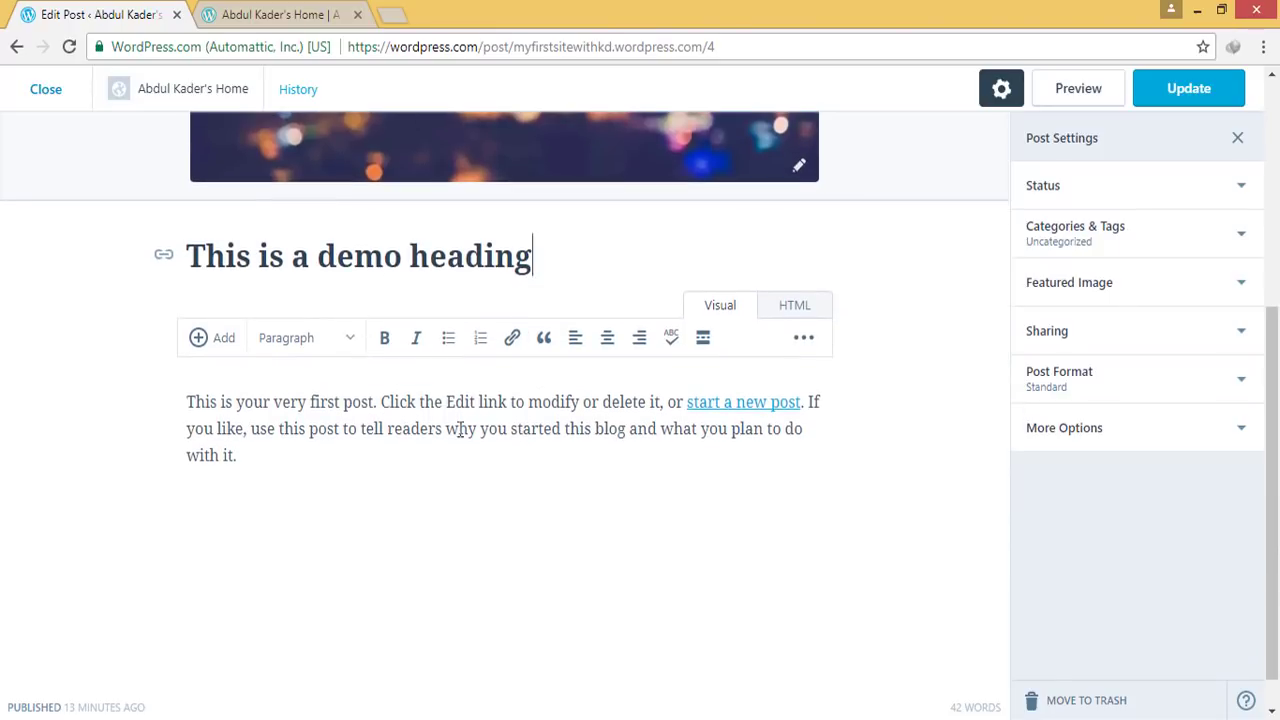
triple_click(451, 468)
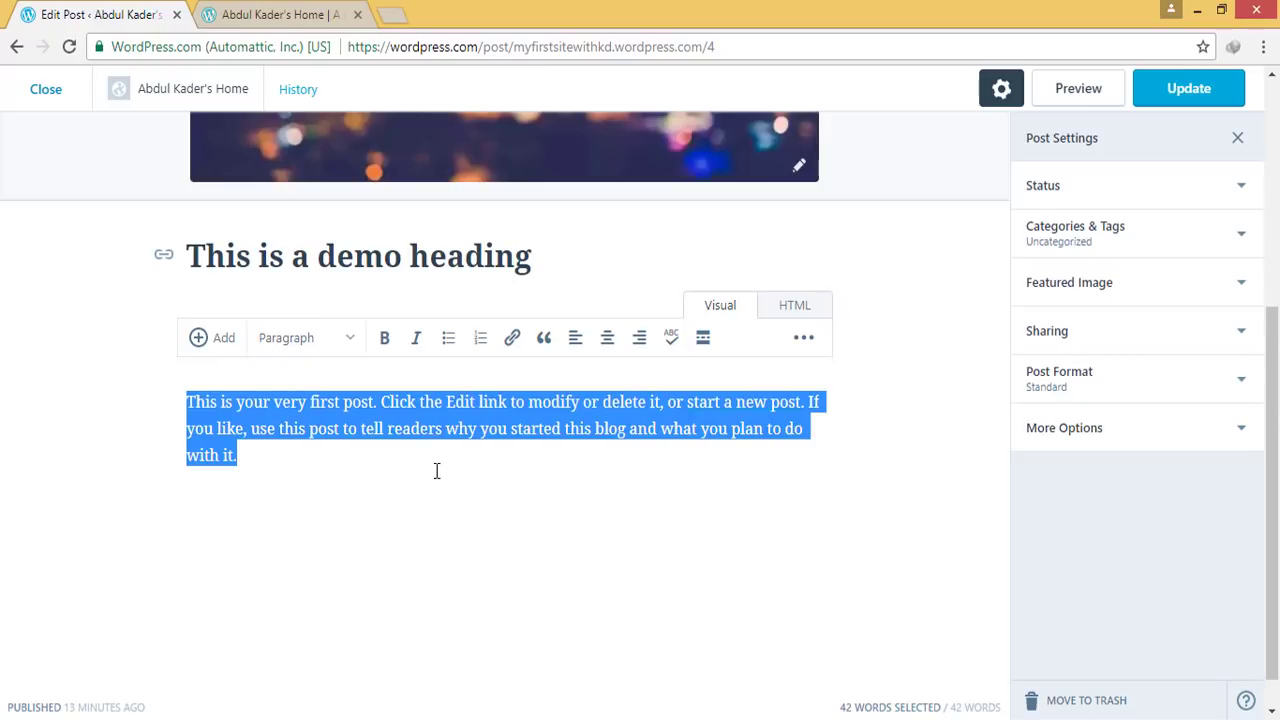
key("ctrl+v")
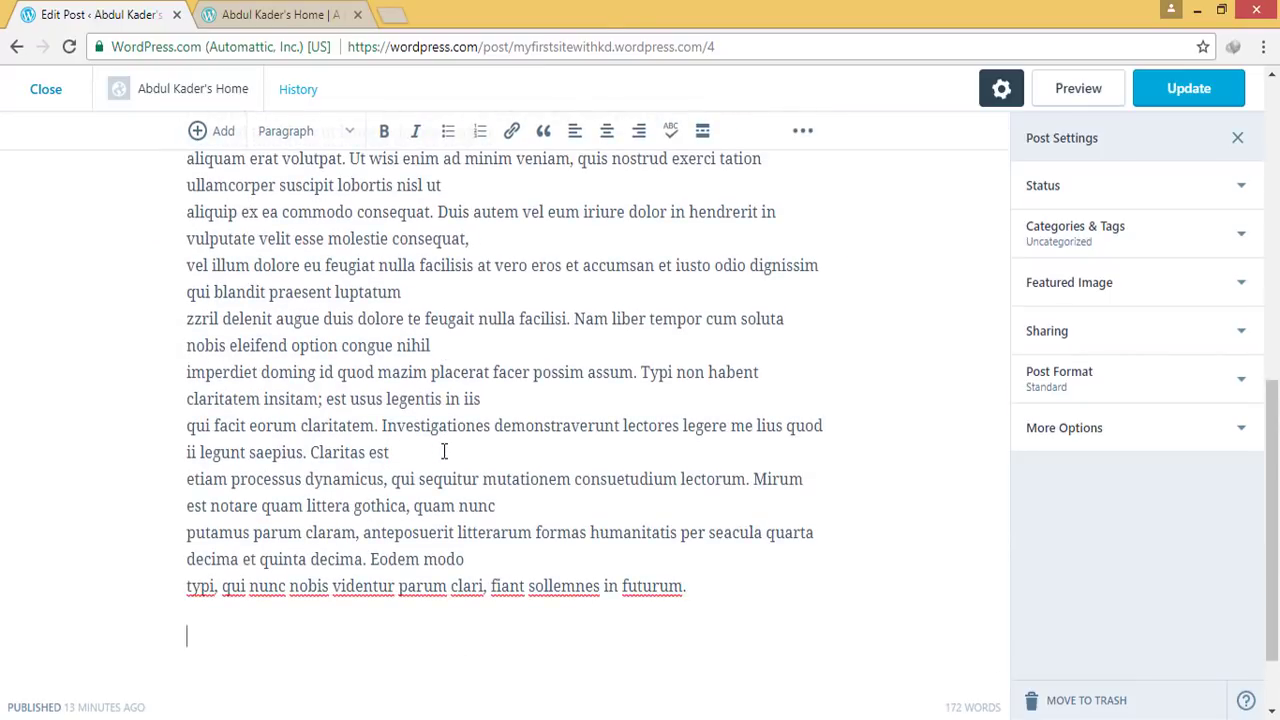
scroll(462, 462, "down", 3)
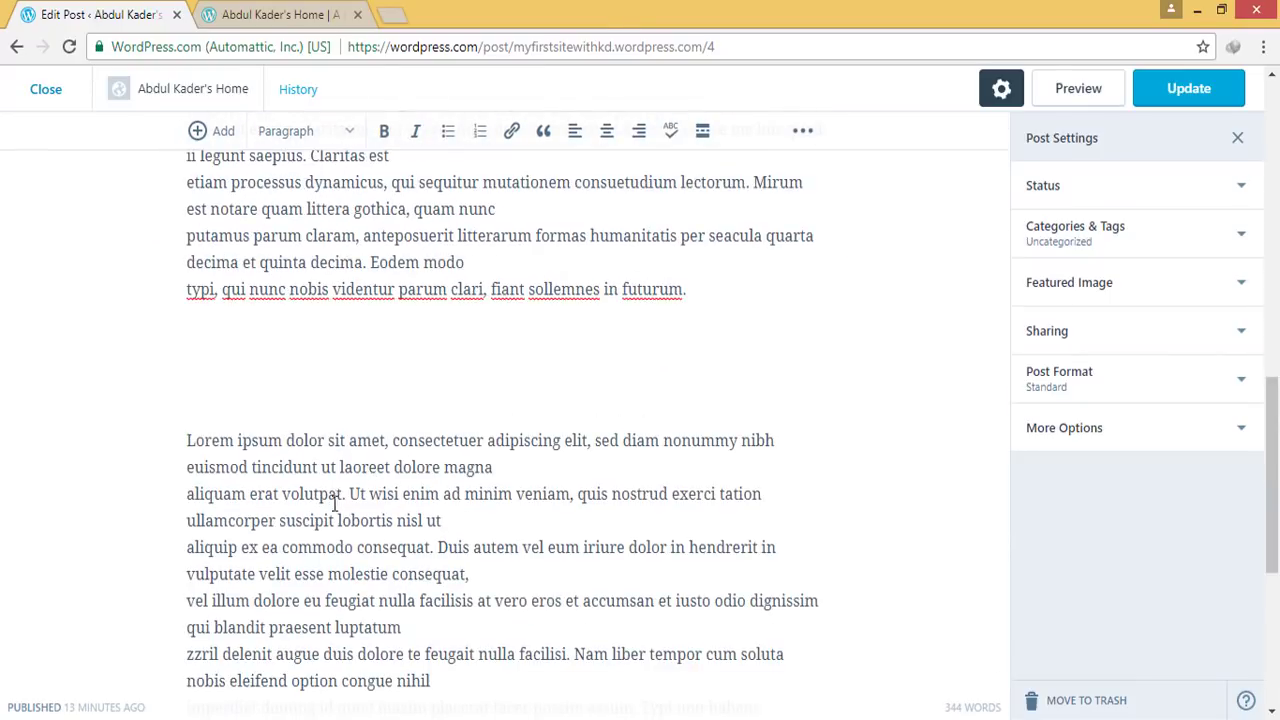
scroll(493, 401, "up", 10)
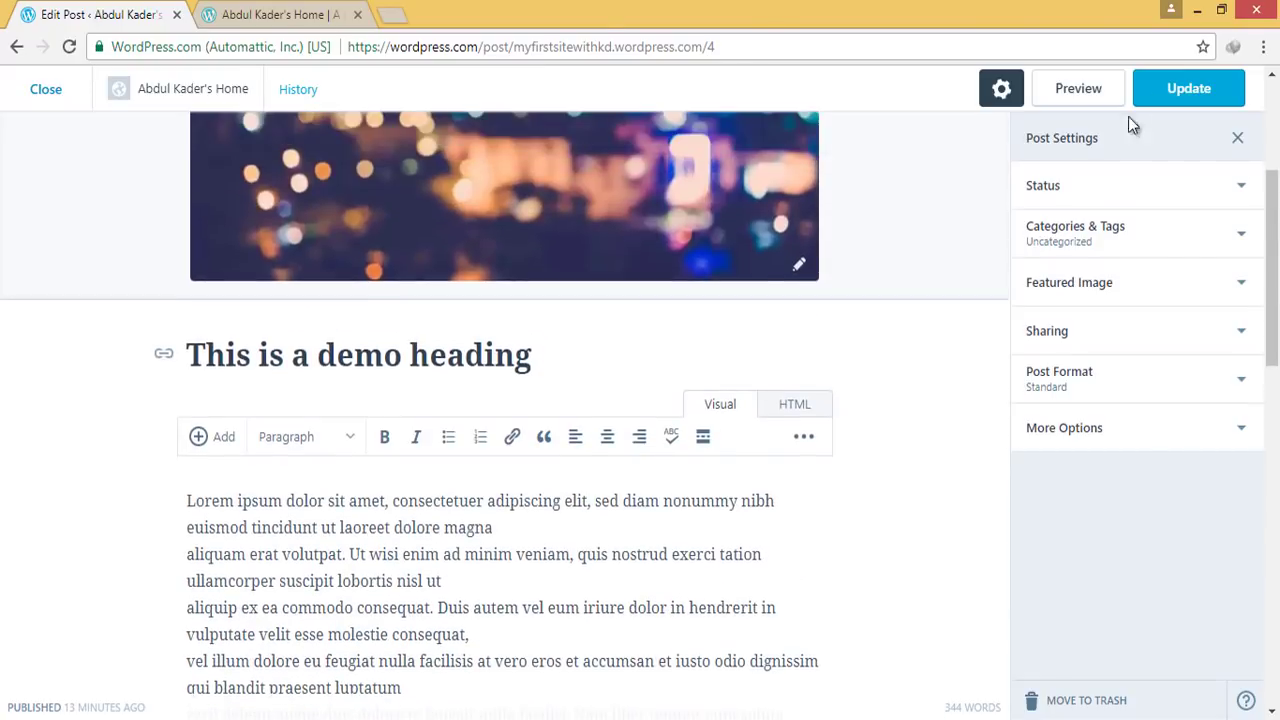
left_click(1233, 90)
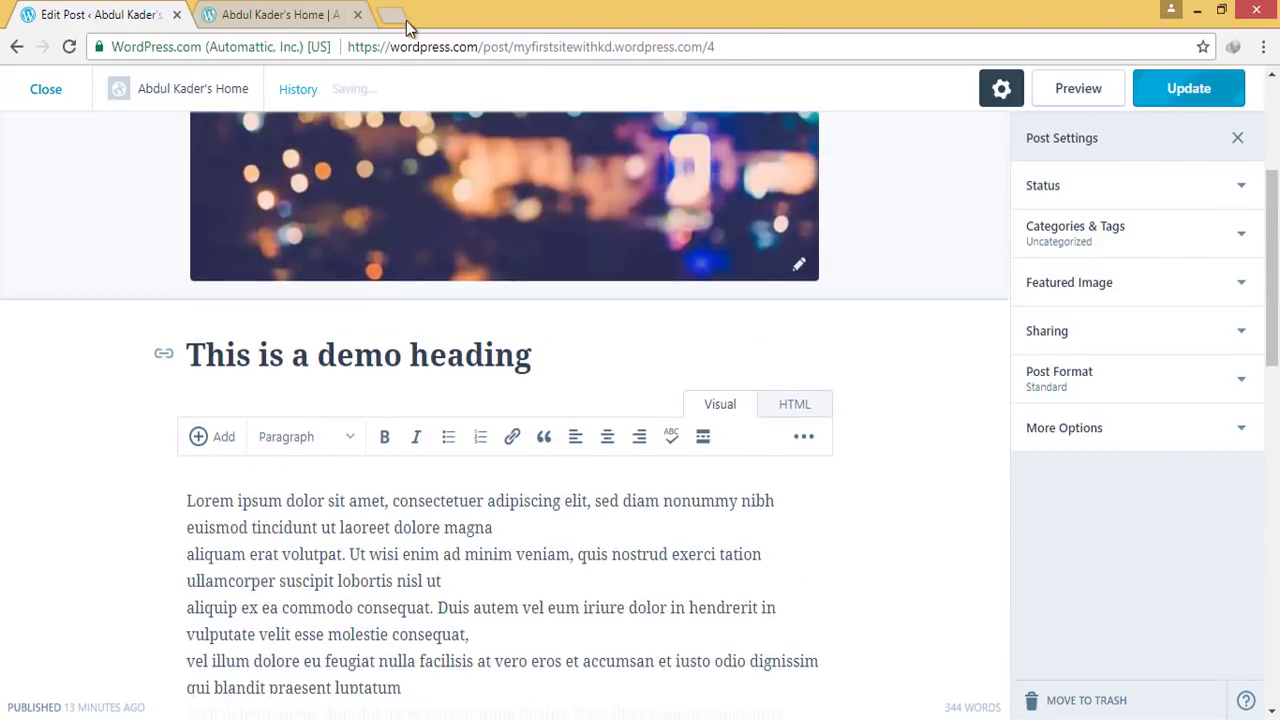
left_click(275, 14)
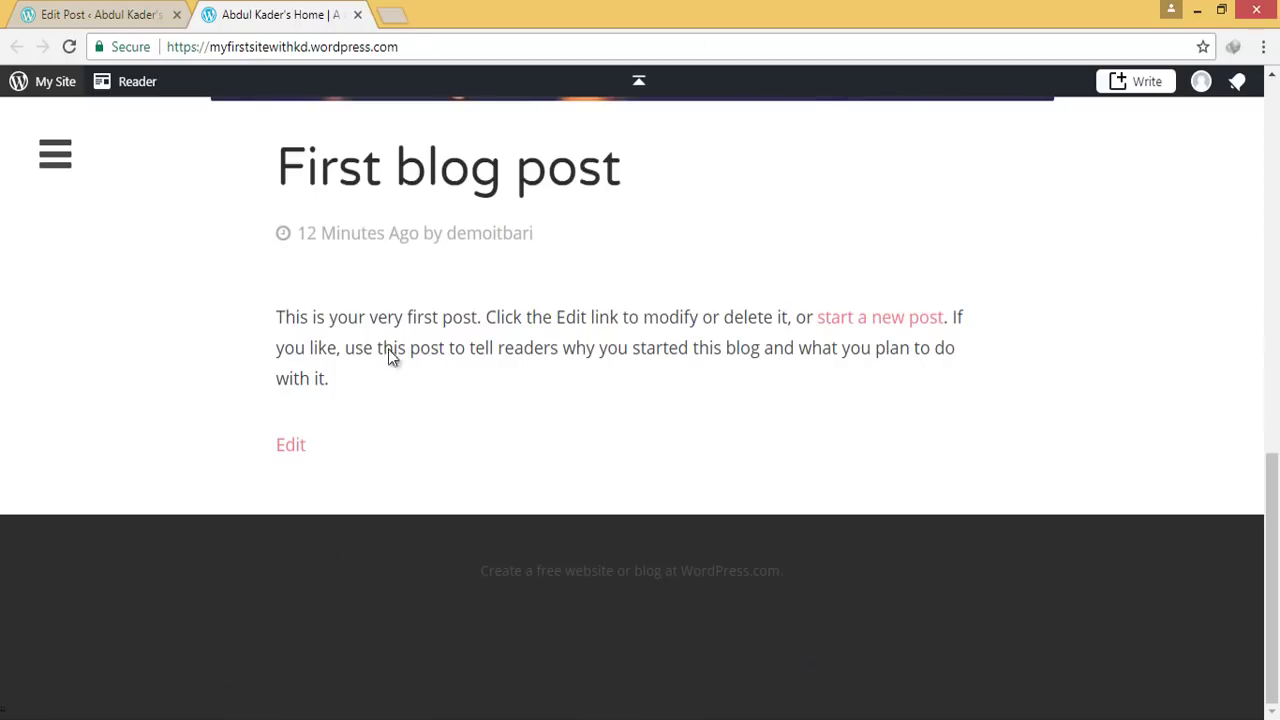
Confirm 'This is a demo heading' on the reloaded live site, then return to the Blog Posts list
left_click(68, 47)
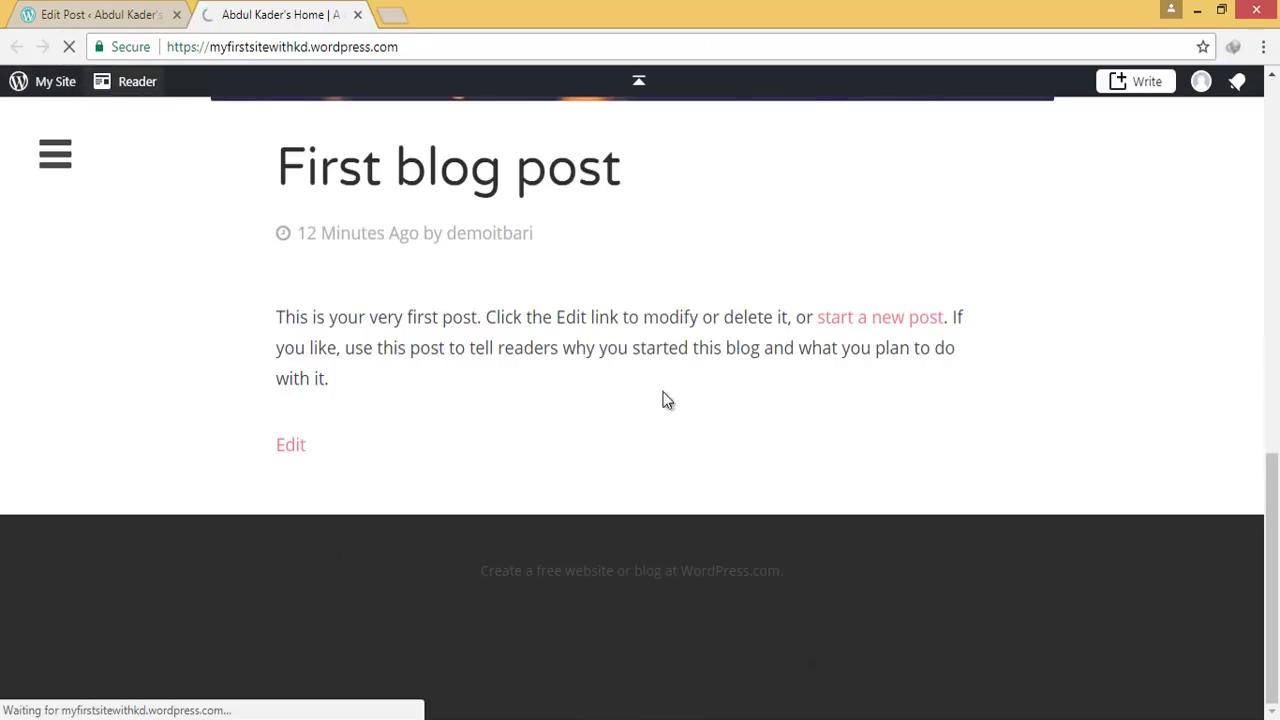
scroll(690, 490, "down", 2)
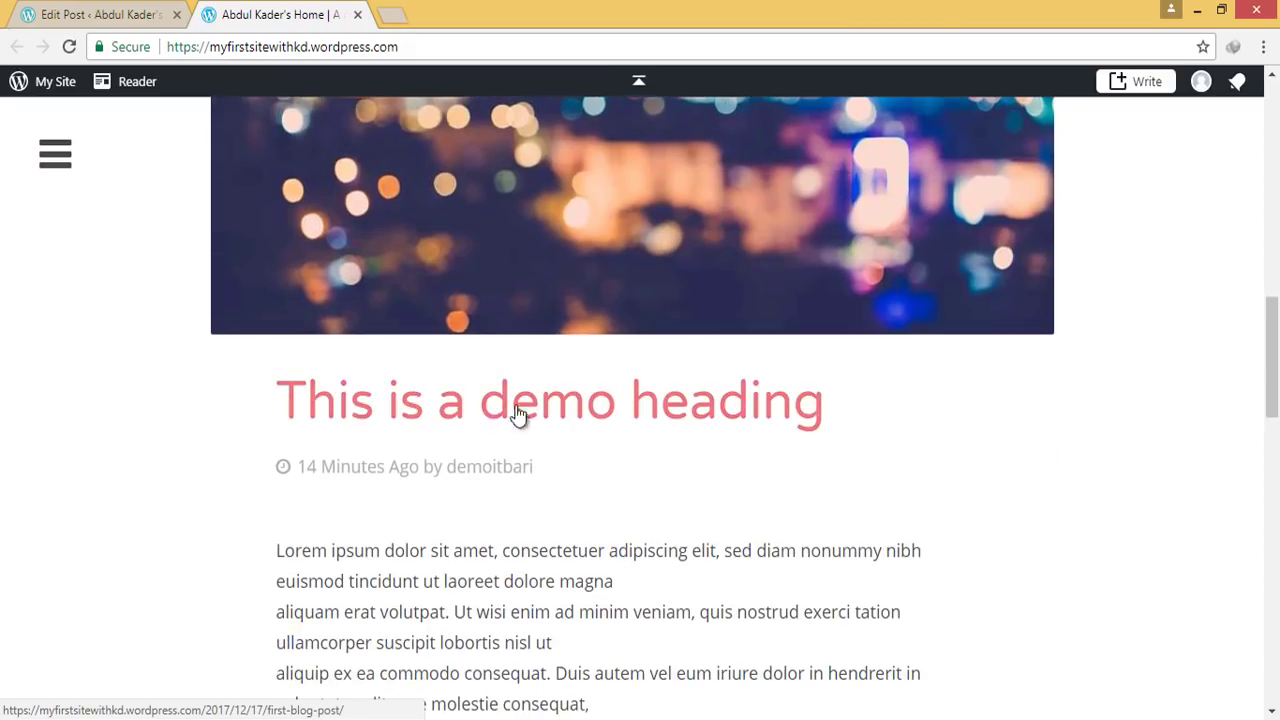
scroll(517, 417, "down", 2)
scroll(395, 390, "down", 3)
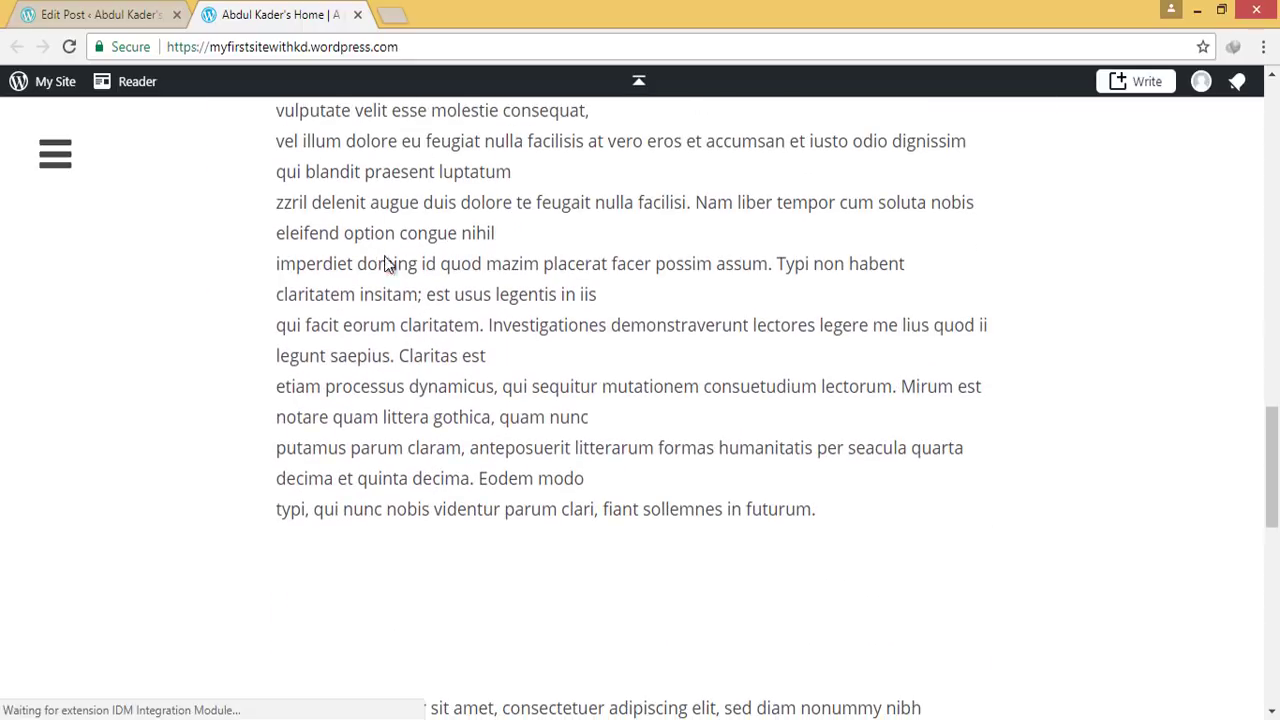
left_click_drag(389, 263, 517, 392)
scroll(517, 398, "down", 3)
left_click_drag(395, 411, 592, 487)
scroll(591, 514, "down", 5)
scroll(591, 506, "up", 5)
left_click(150, 16)
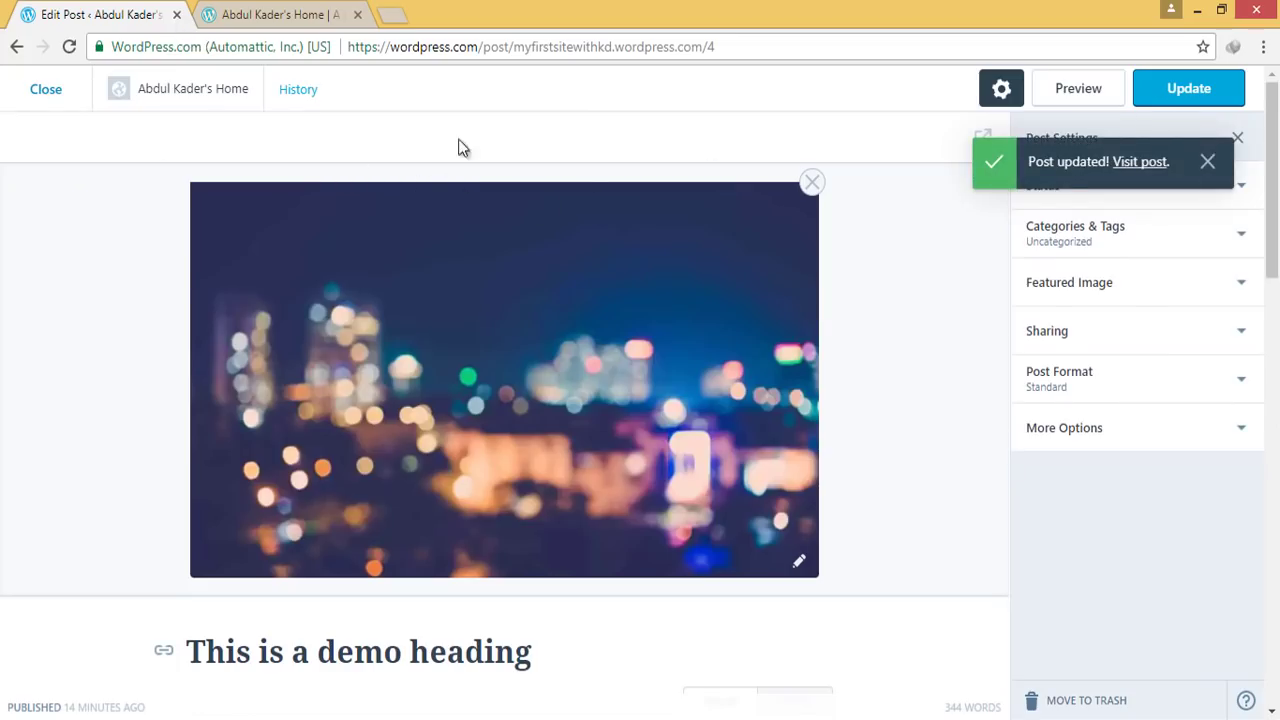
left_click(47, 98)
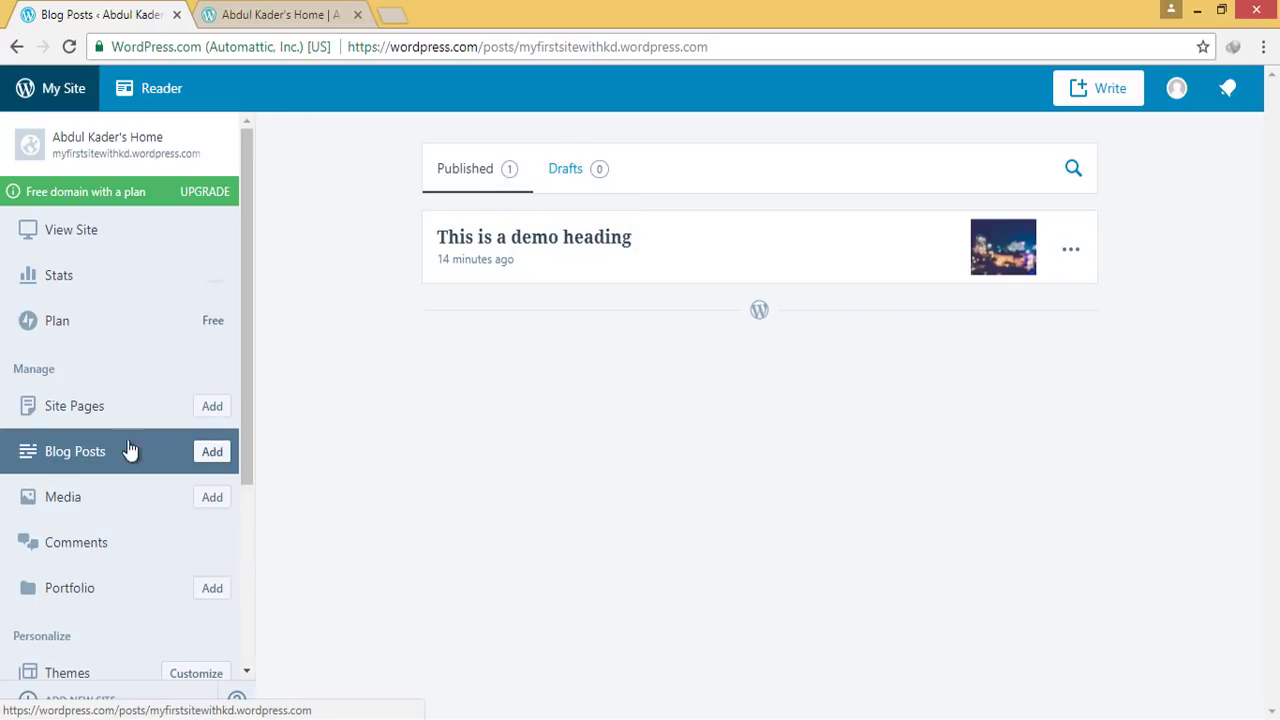
Create 'Blog Post 2' with a Lorem ipsum body, publish it, and reload the live site
left_click(219, 457)
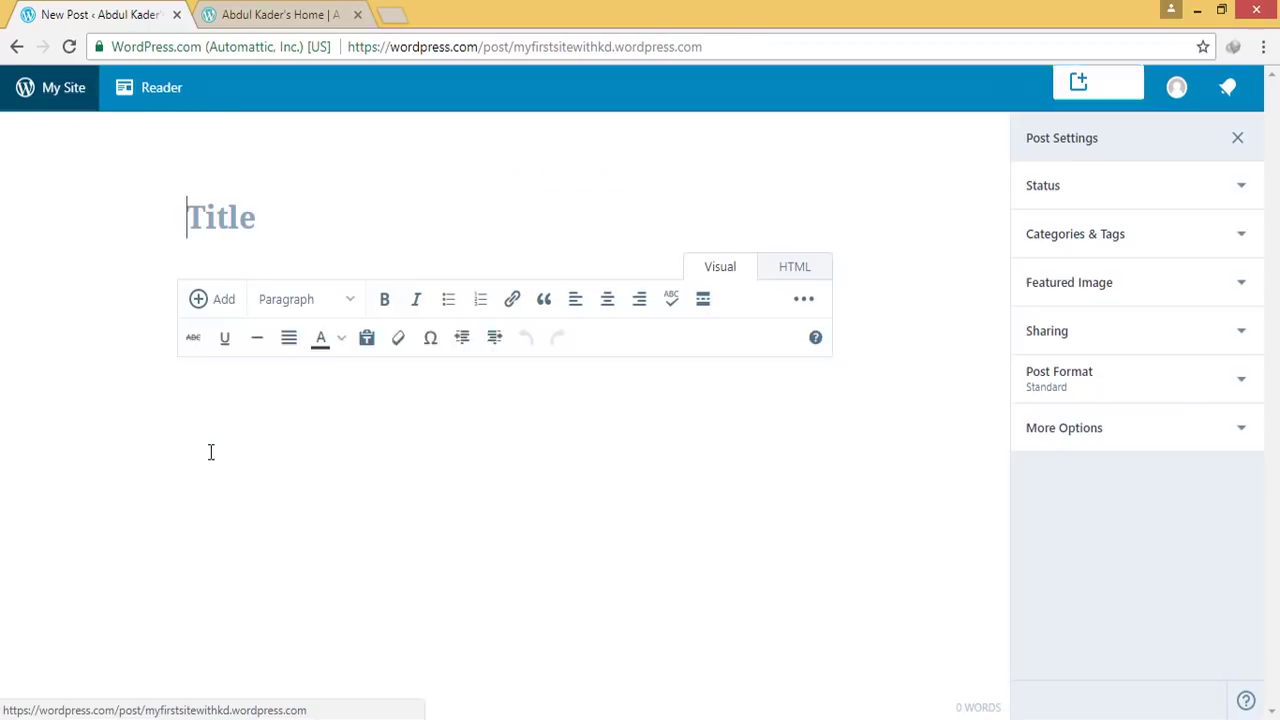
type("Blog")
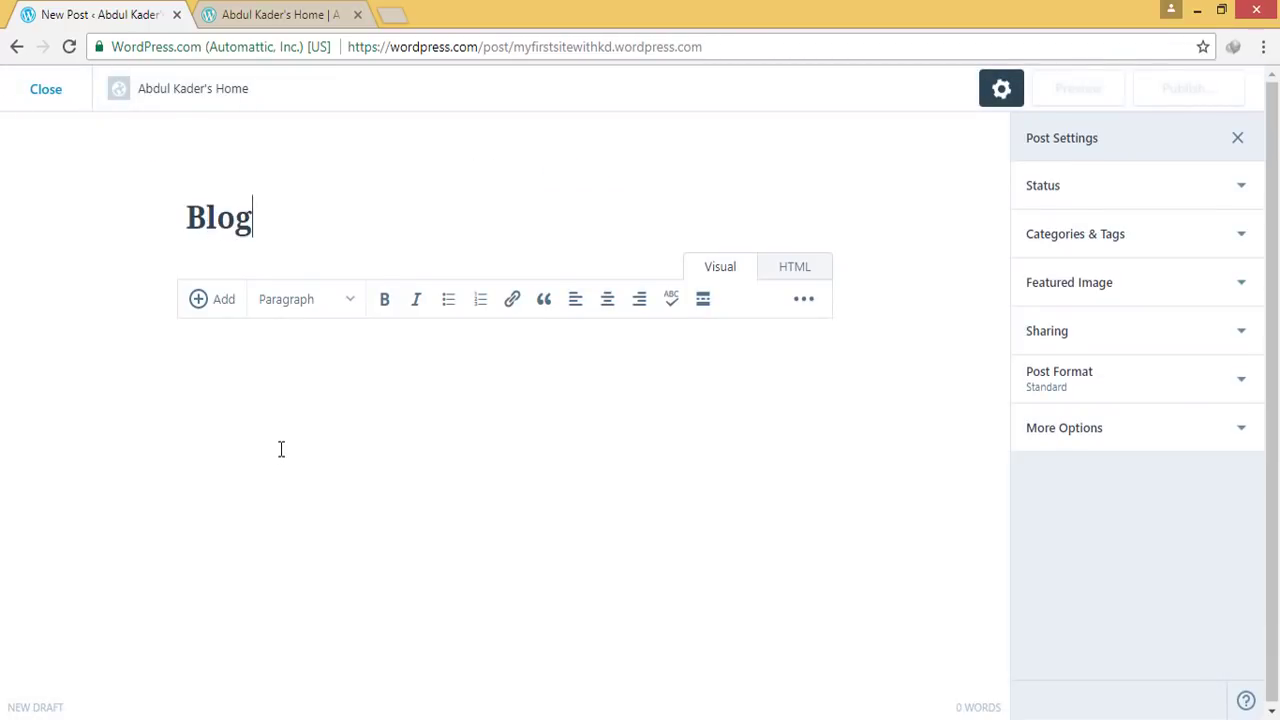
type(" Post 2")
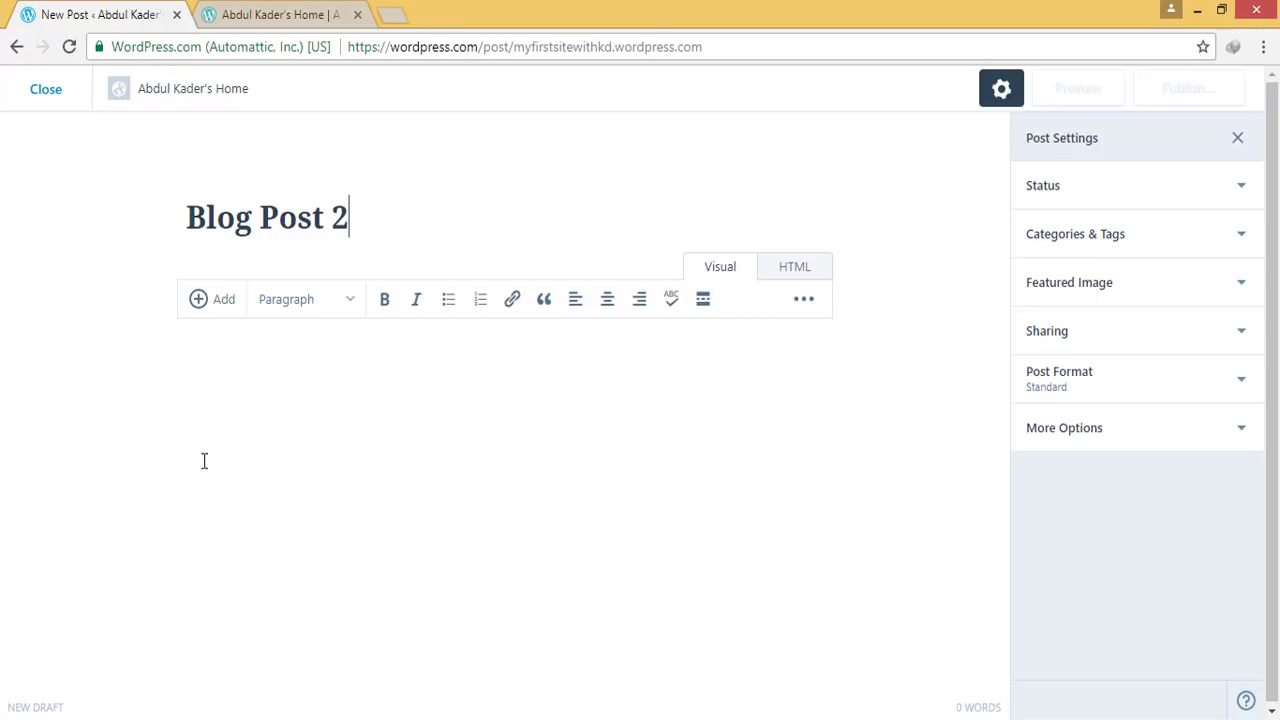
key("ctrl+v")
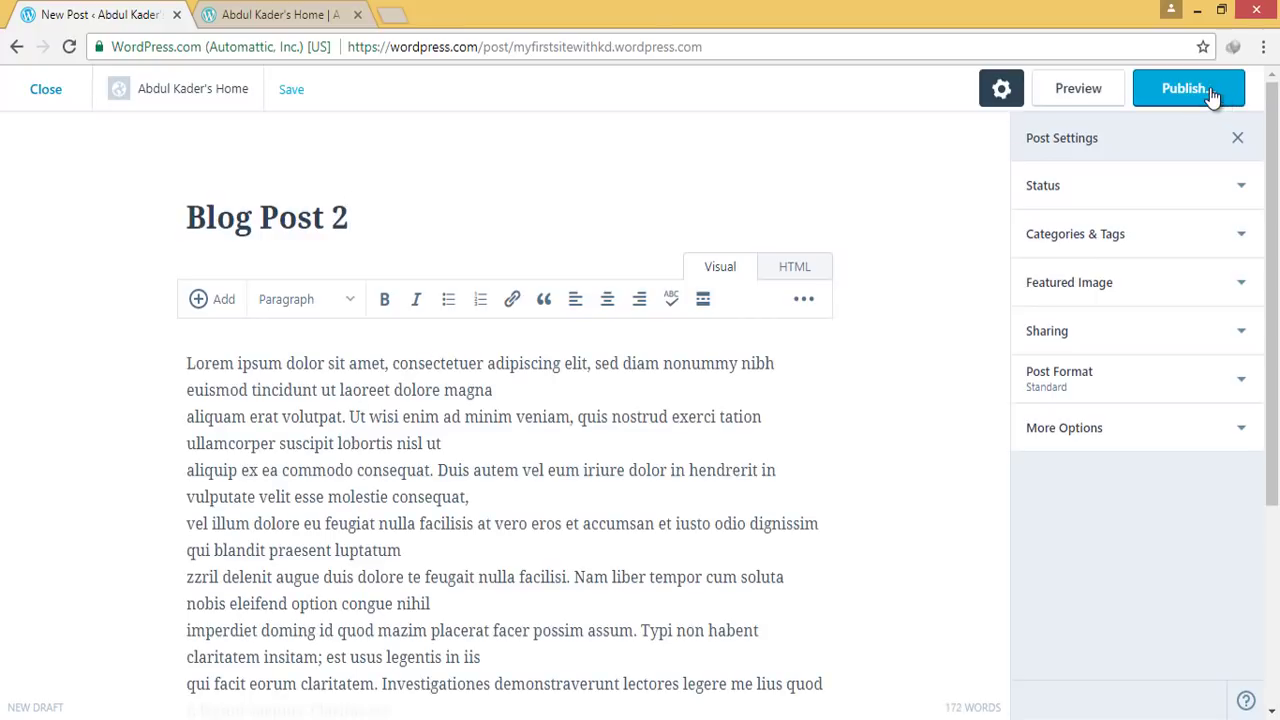
left_click(1206, 95)
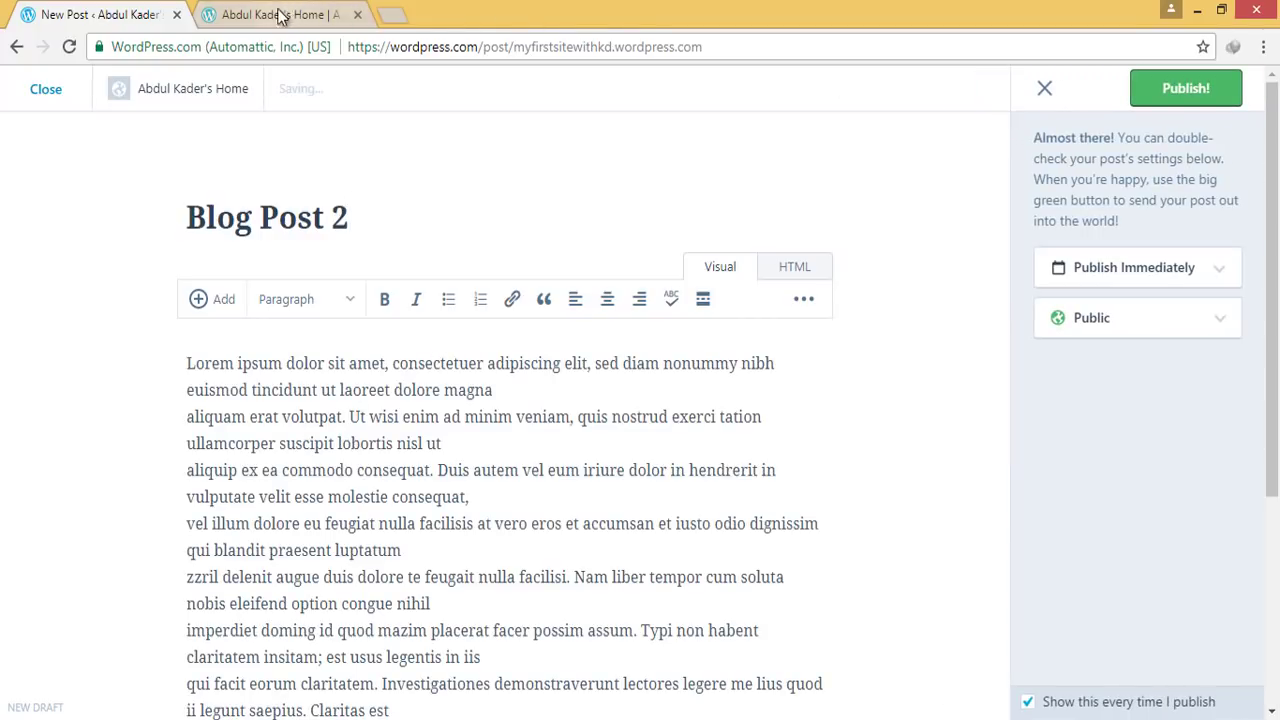
left_click(286, 14)
left_click(68, 47)
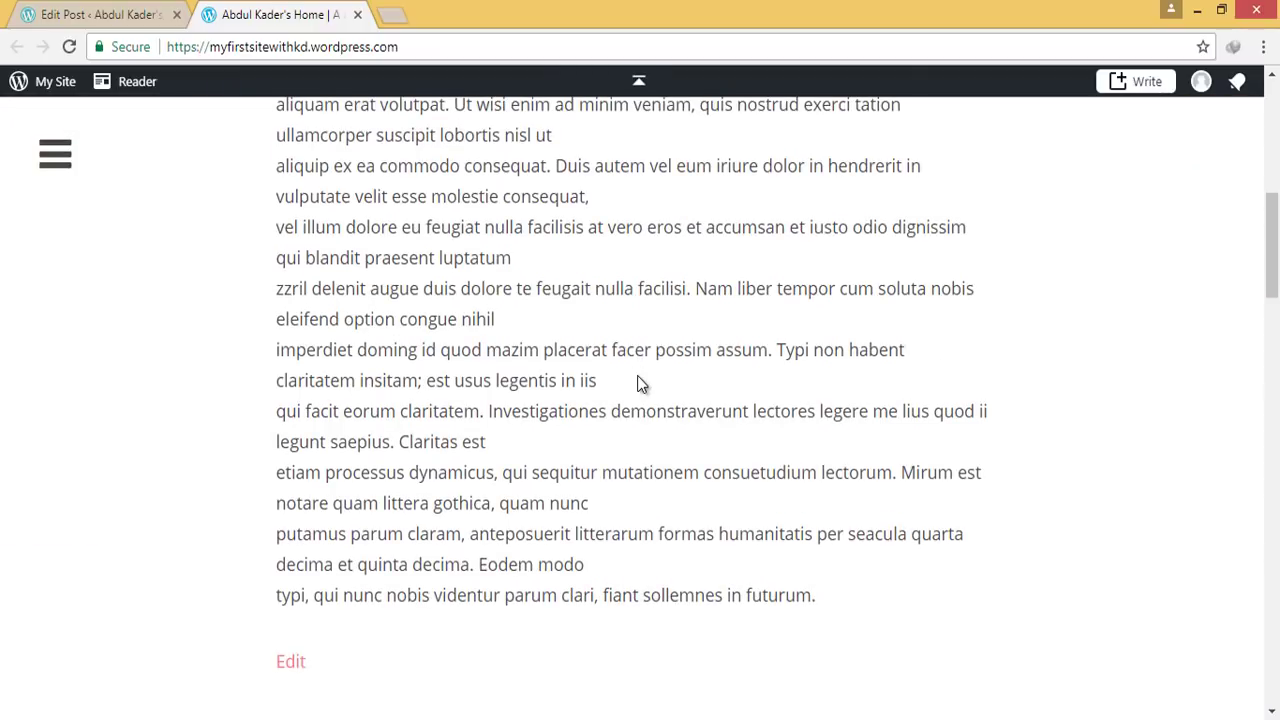
Check 'Blog Post 2' above 'This is a demo heading' on the live site, then toggle the navigation menu
scroll(640, 383, "up", 5)
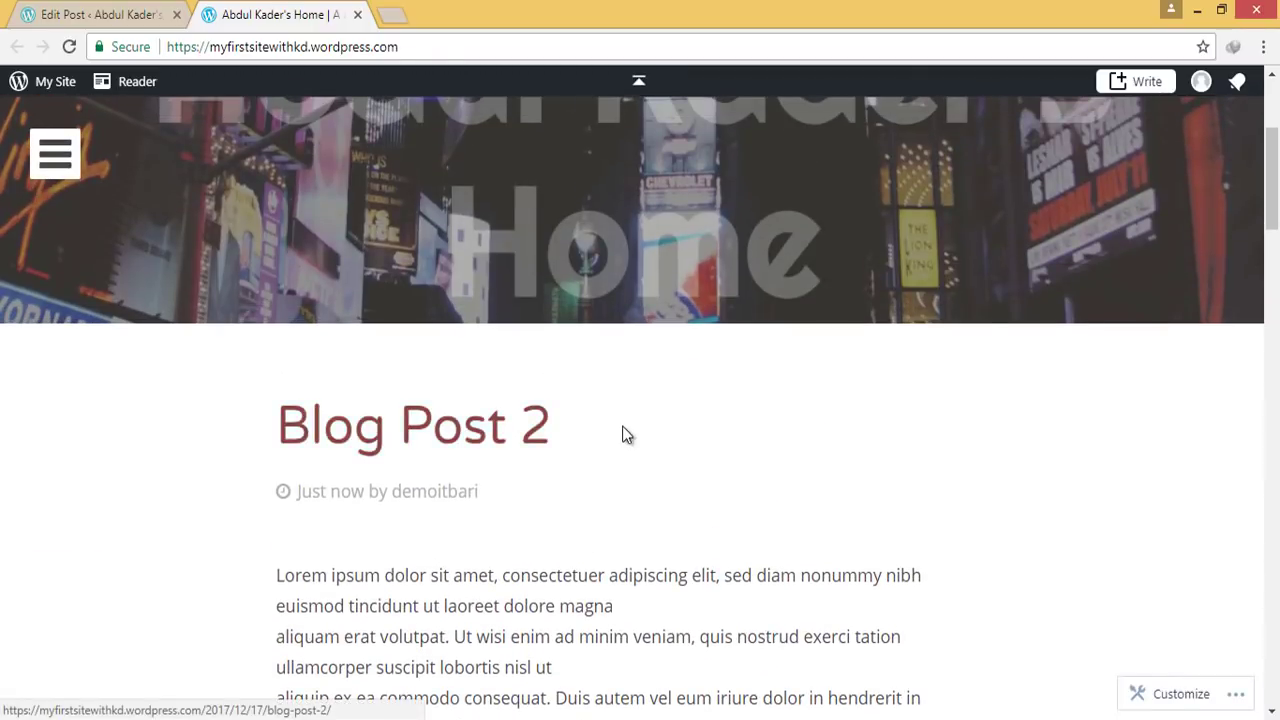
scroll(620, 430, "down", 6)
scroll(612, 427, "down", 8)
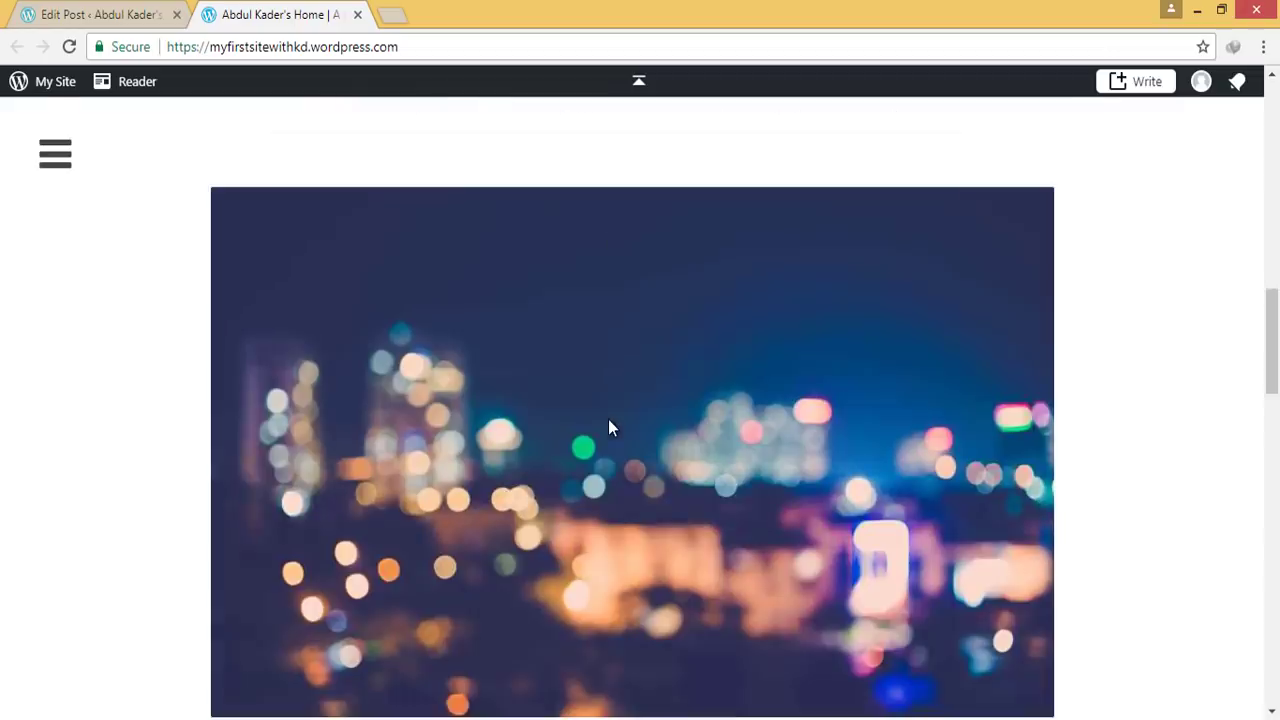
scroll(610, 427, "up", 5)
scroll(610, 427, "up", 10)
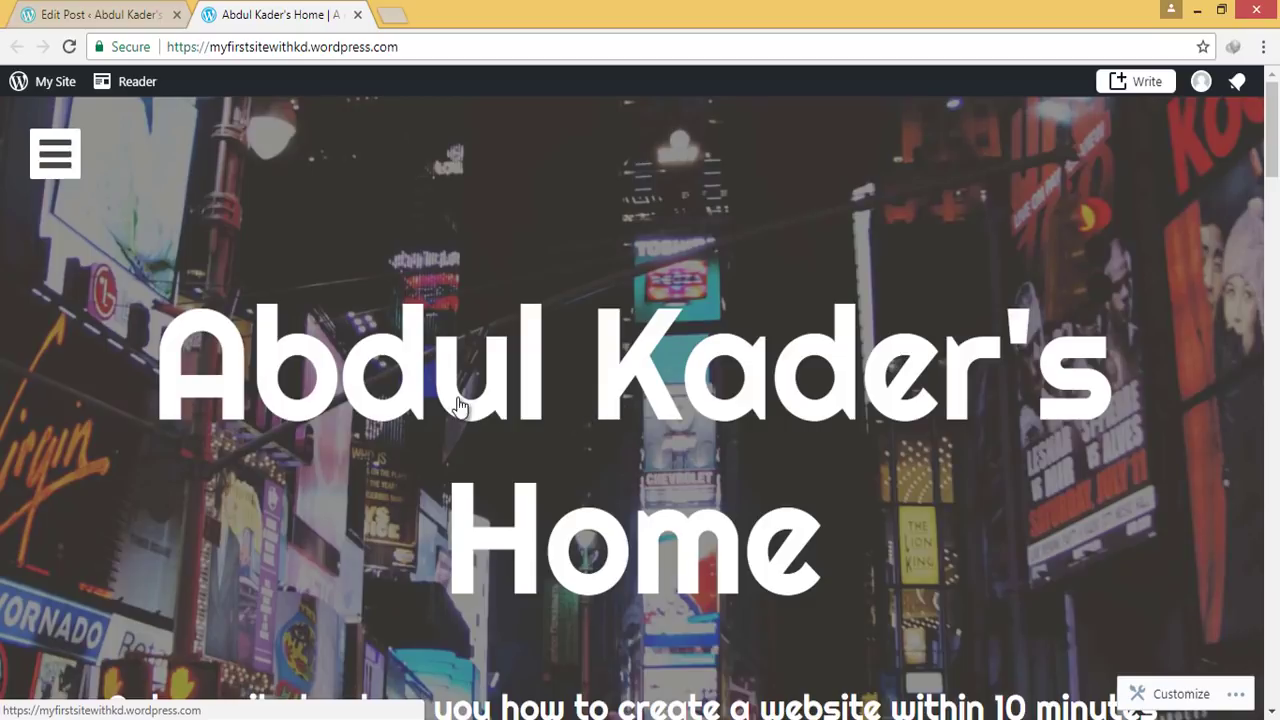
left_click(78, 163)
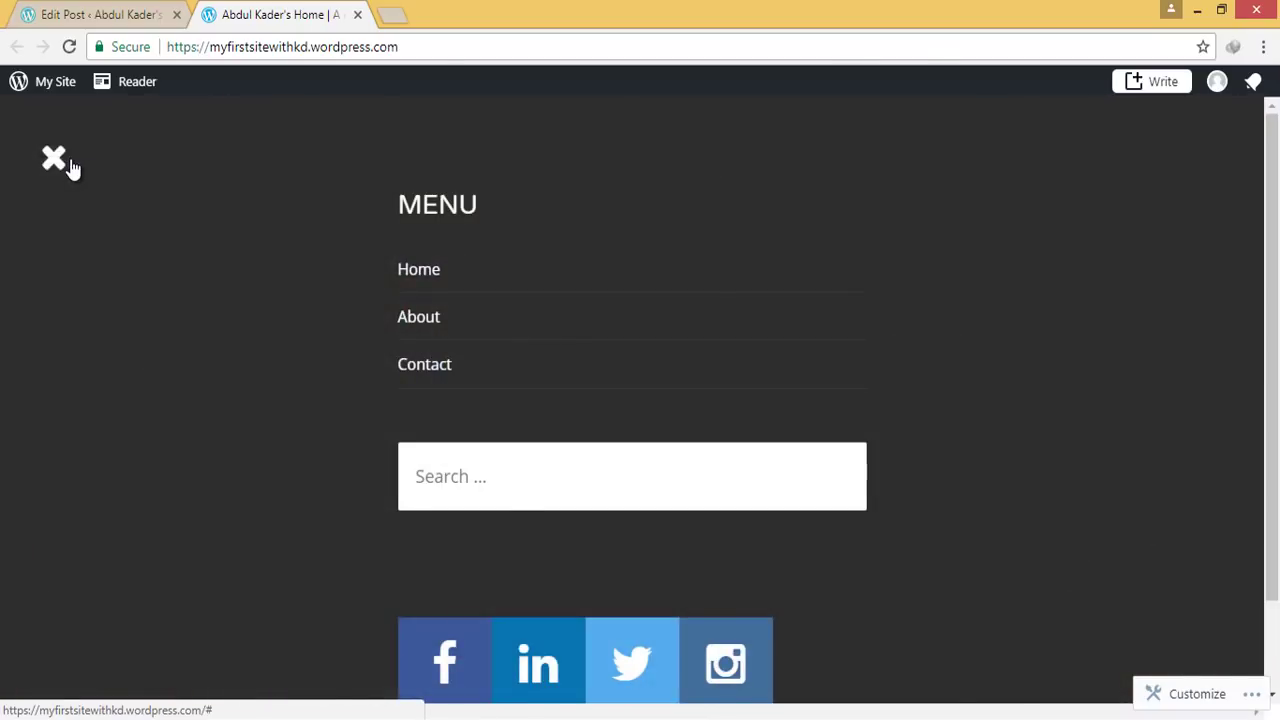
left_click(66, 164)
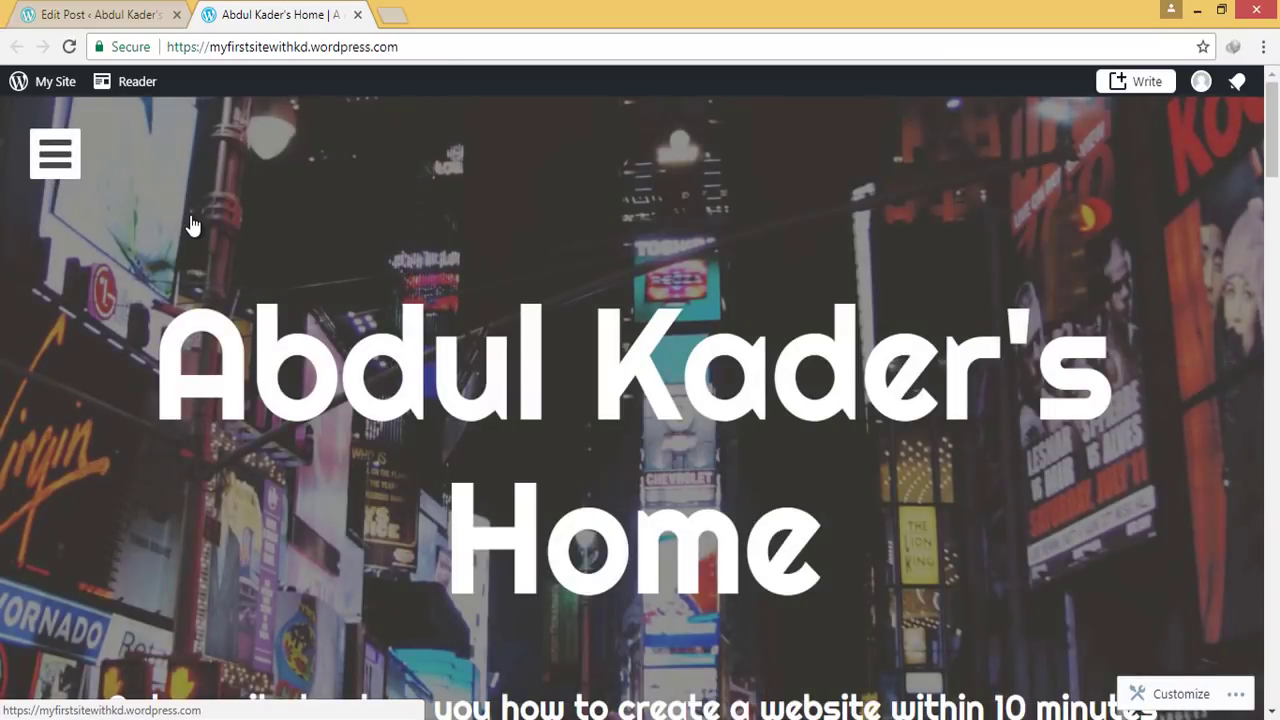